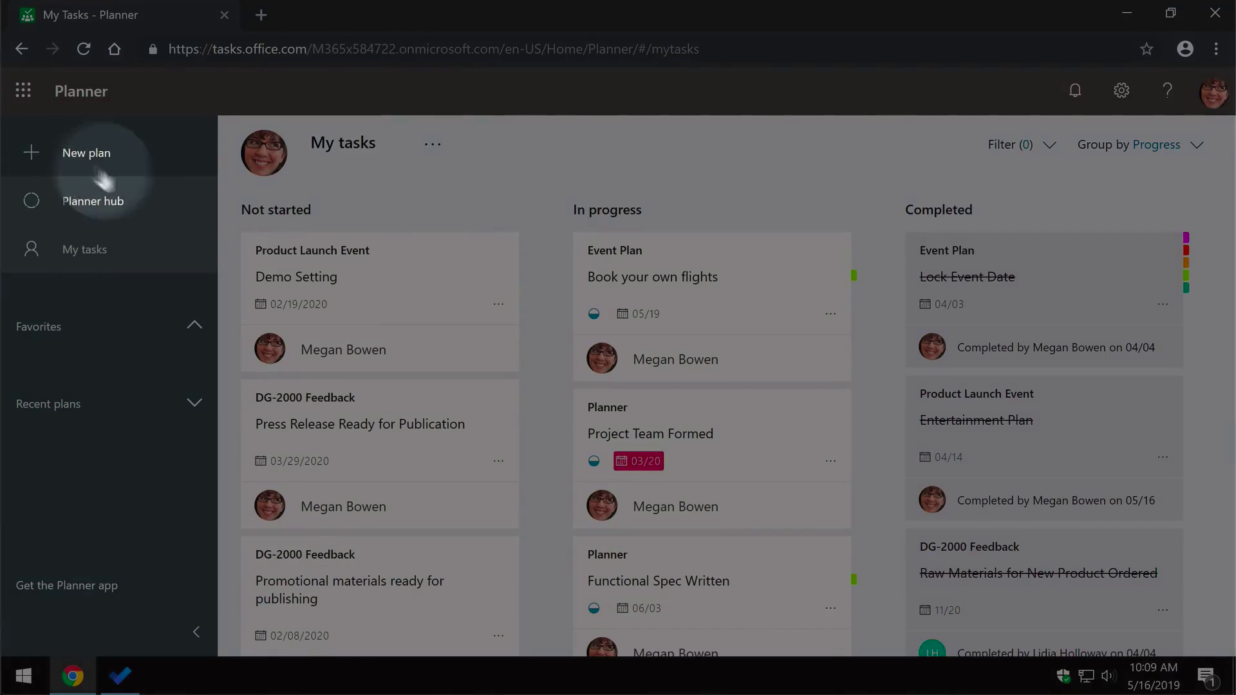
Step: Browse the full Office 365 app list from the app launcher, then return to the main list
left_click(24, 90)
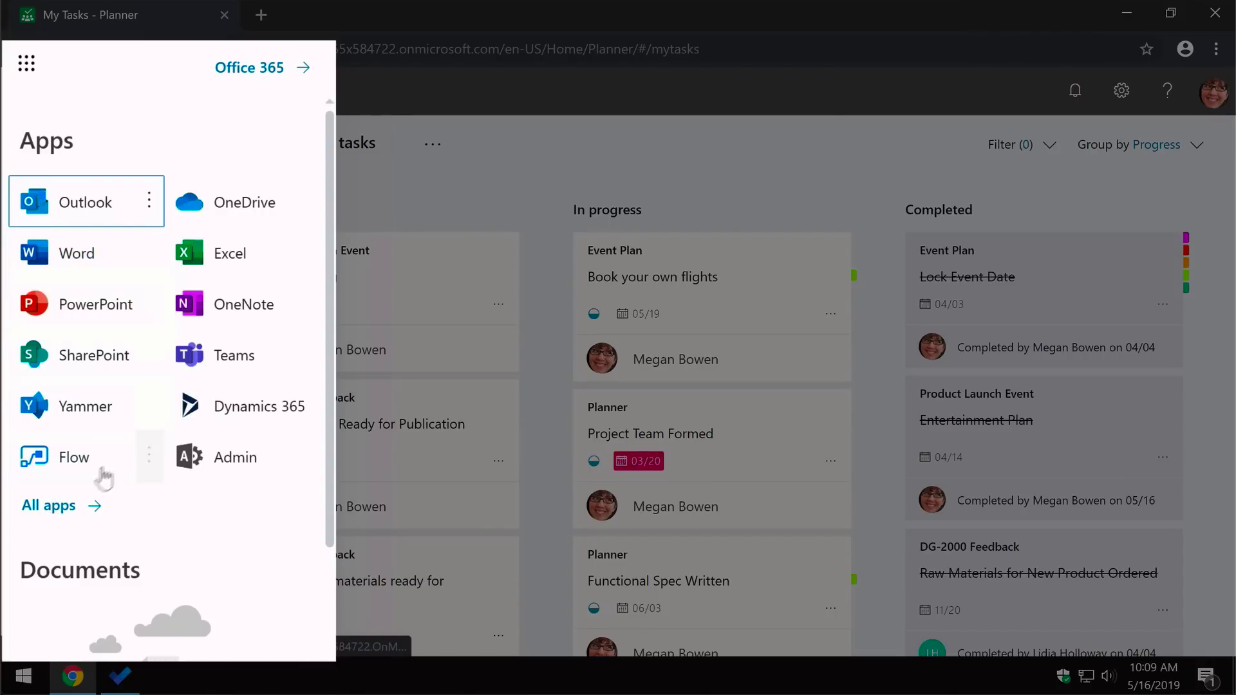
left_click(51, 512)
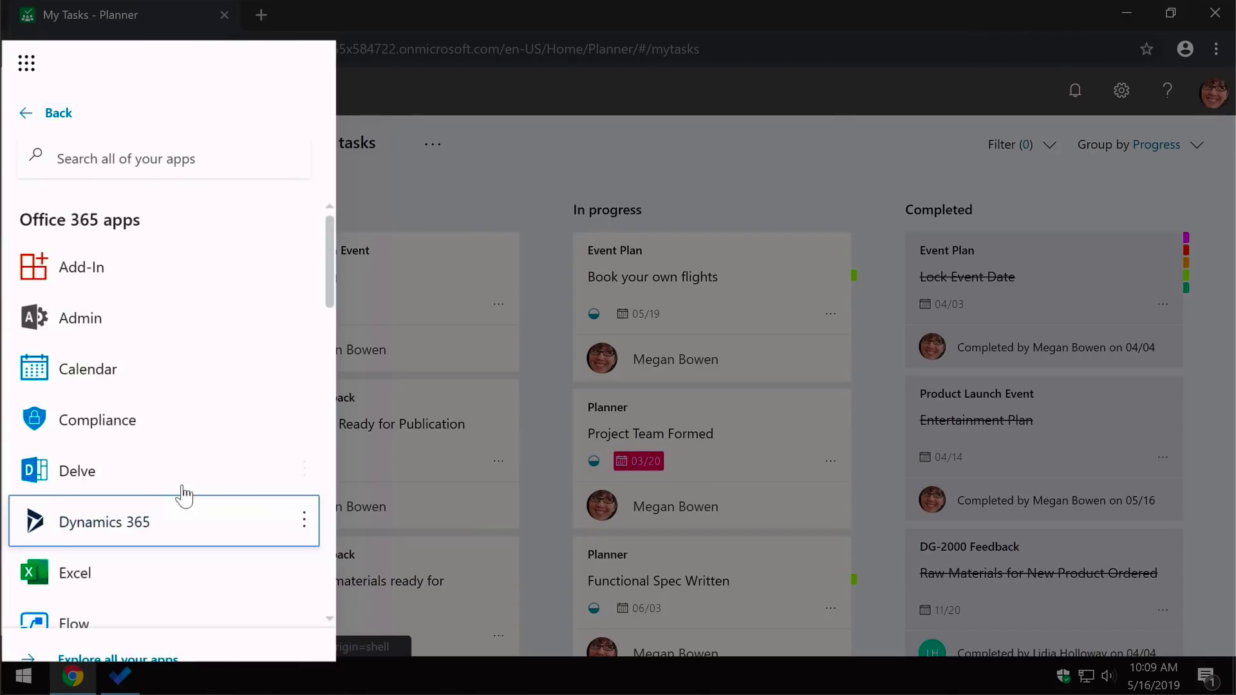
scroll(182, 496, "down", 2)
scroll(185, 487, "down", 7)
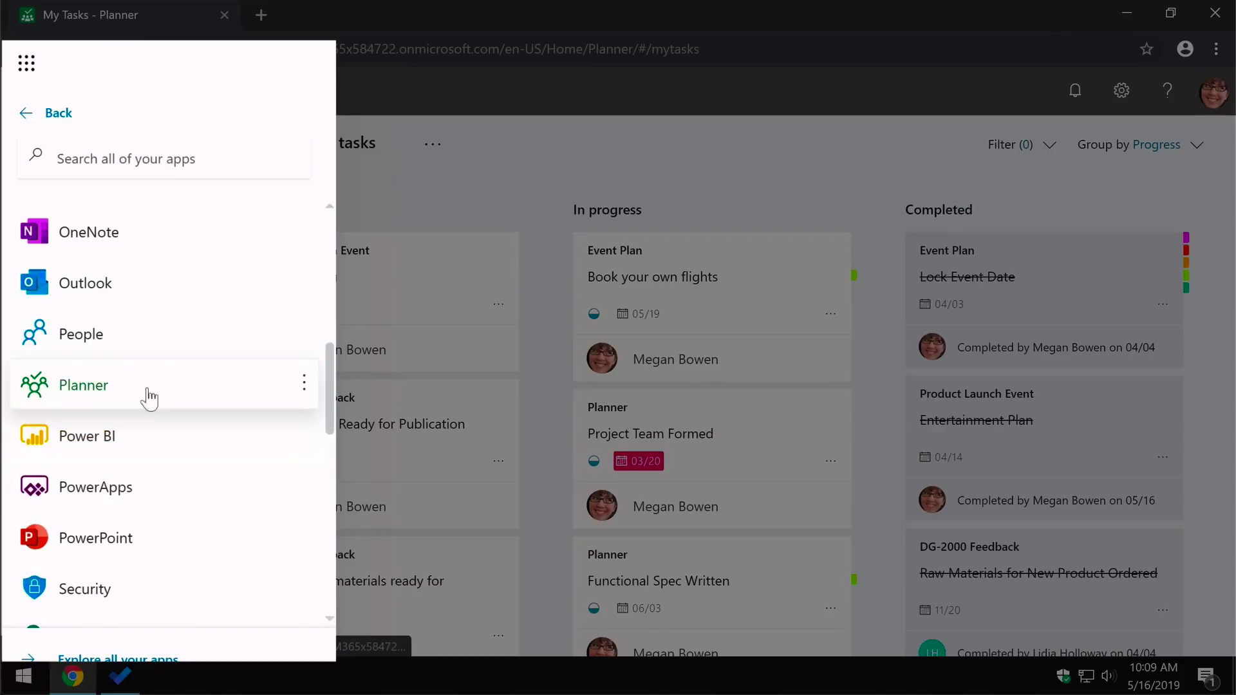
scroll(124, 273, "up", 9)
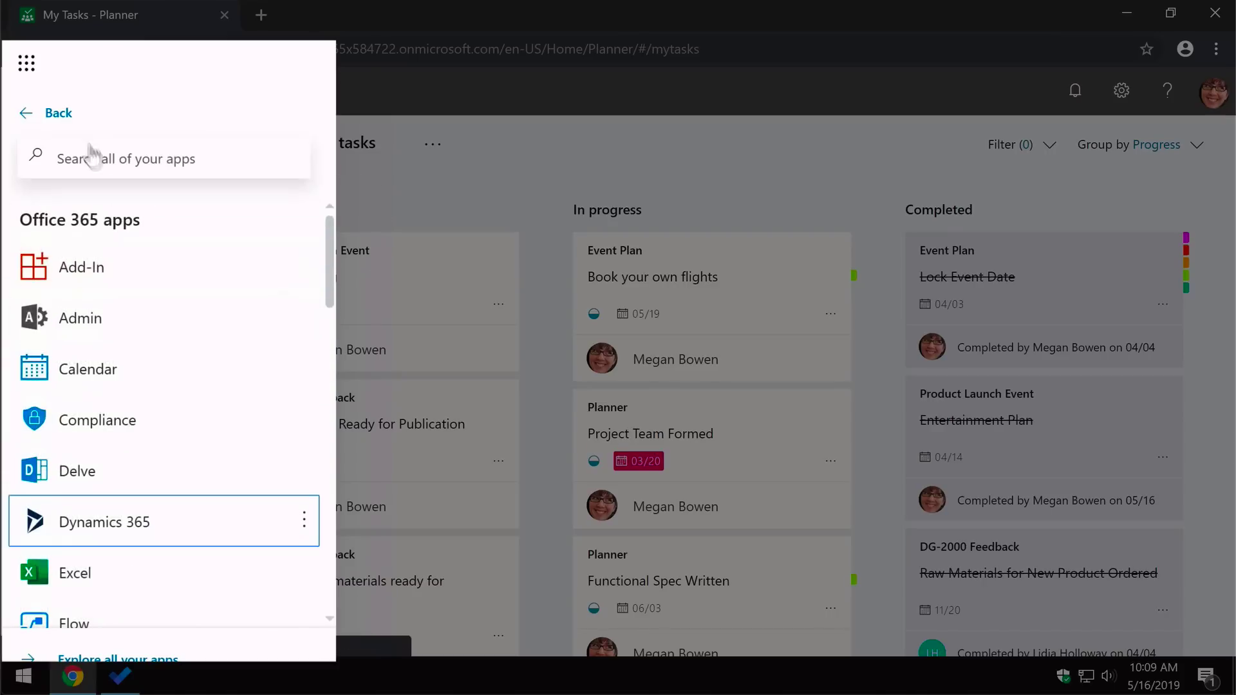
left_click(42, 116)
left_click(256, 72)
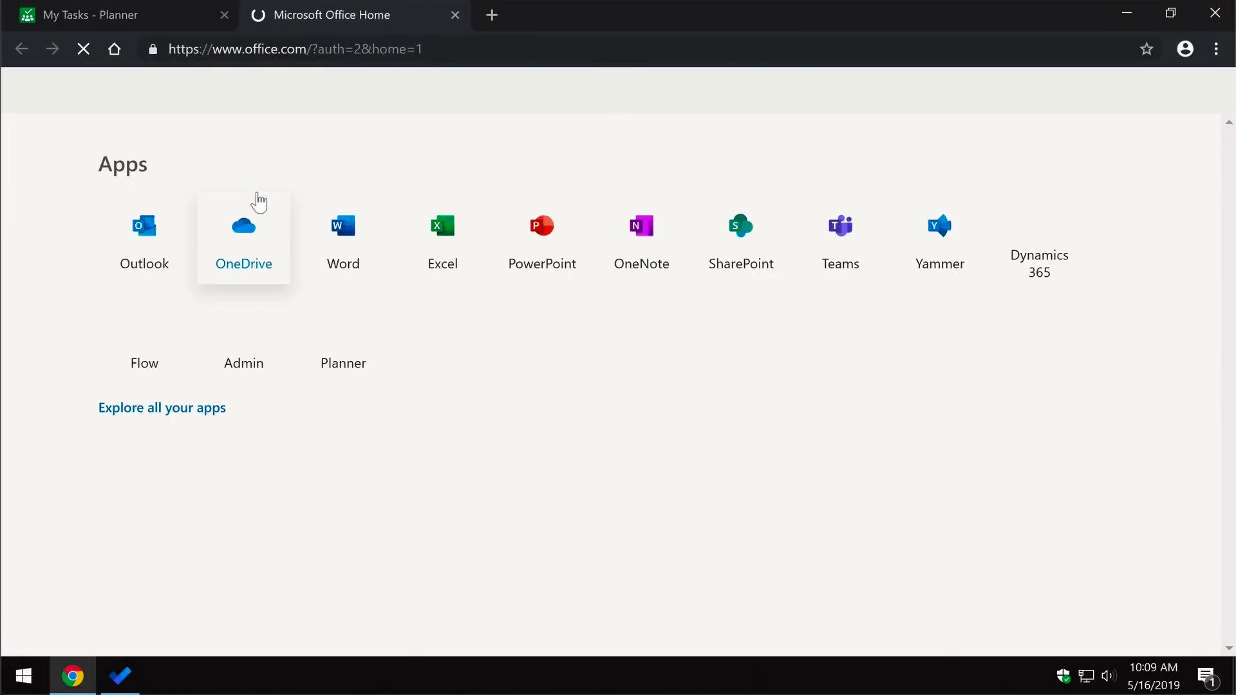
Step: Open the Office home page in a new tab, view all apps, then return to Planner
left_click(365, 363)
left_click(351, 341)
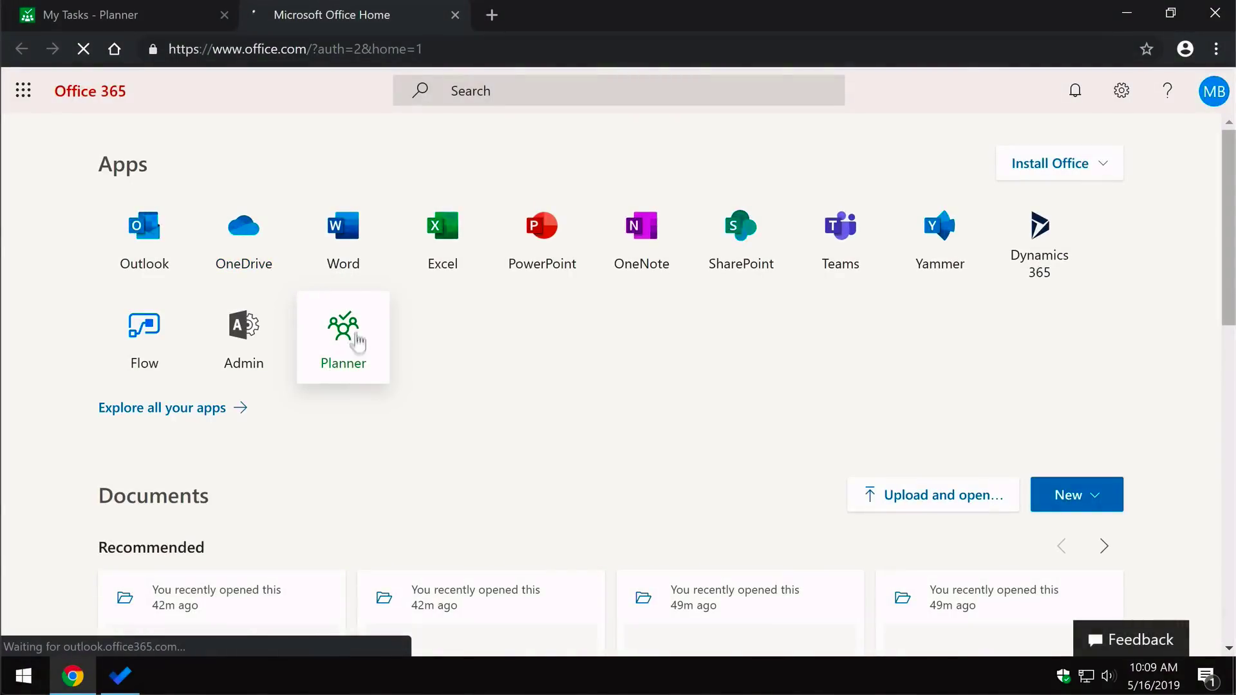
left_click(205, 410)
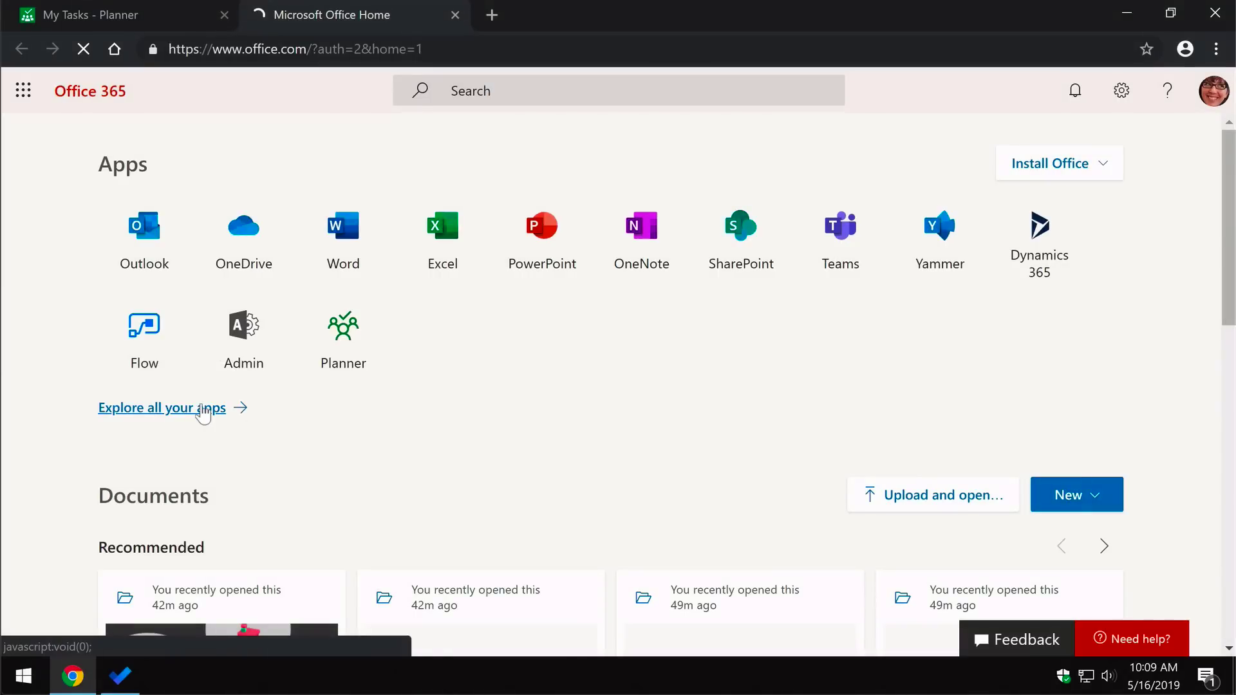
scroll(368, 429, "down", 3)
scroll(366, 424, "down", 20)
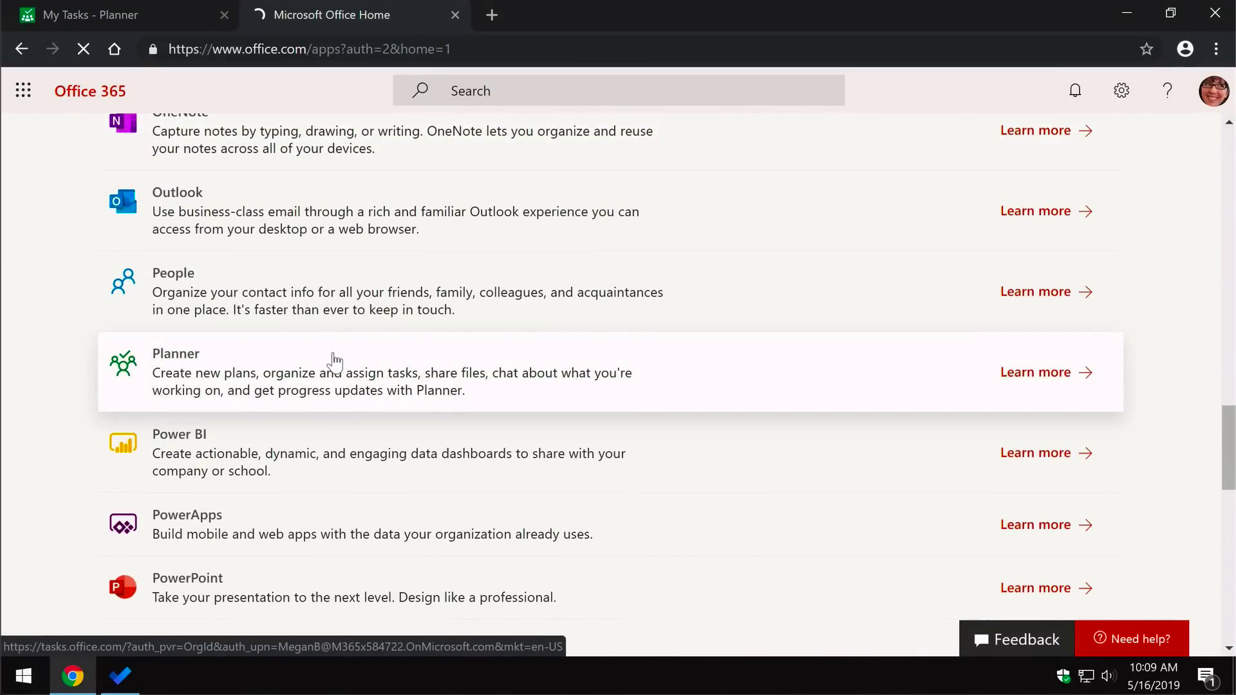
left_click(334, 362)
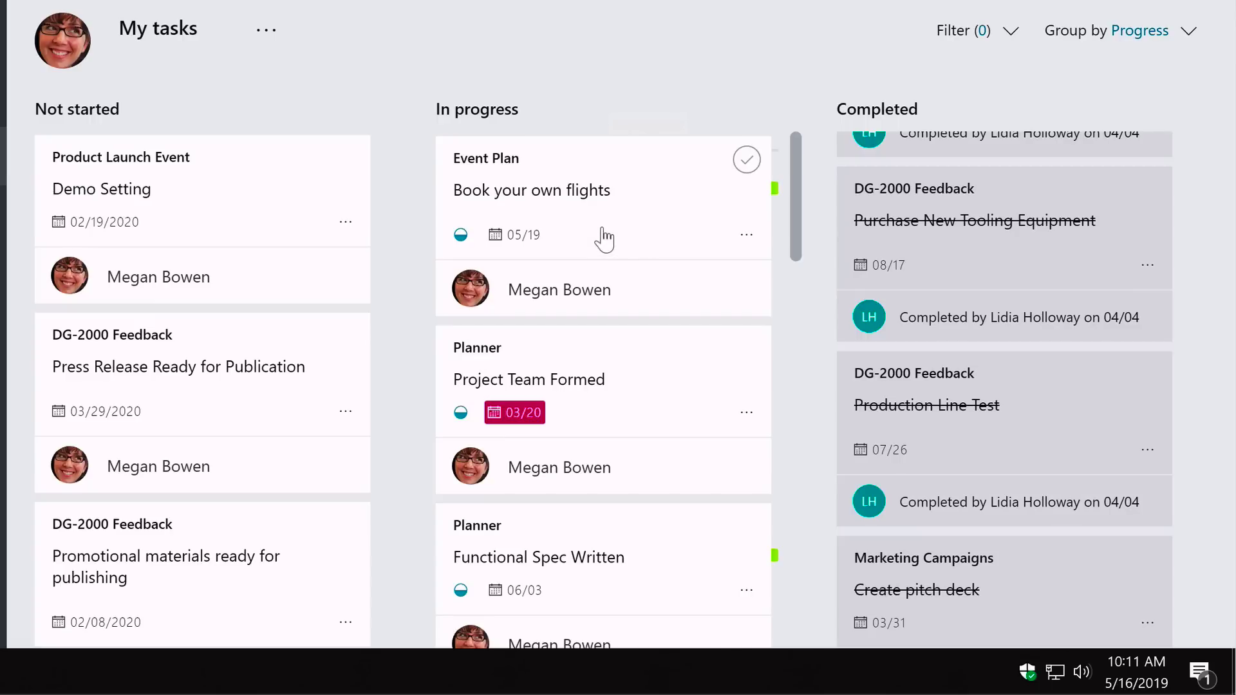
Step: Open the 'Book your own flights' task from the In progress column to view its details
left_click(513, 201)
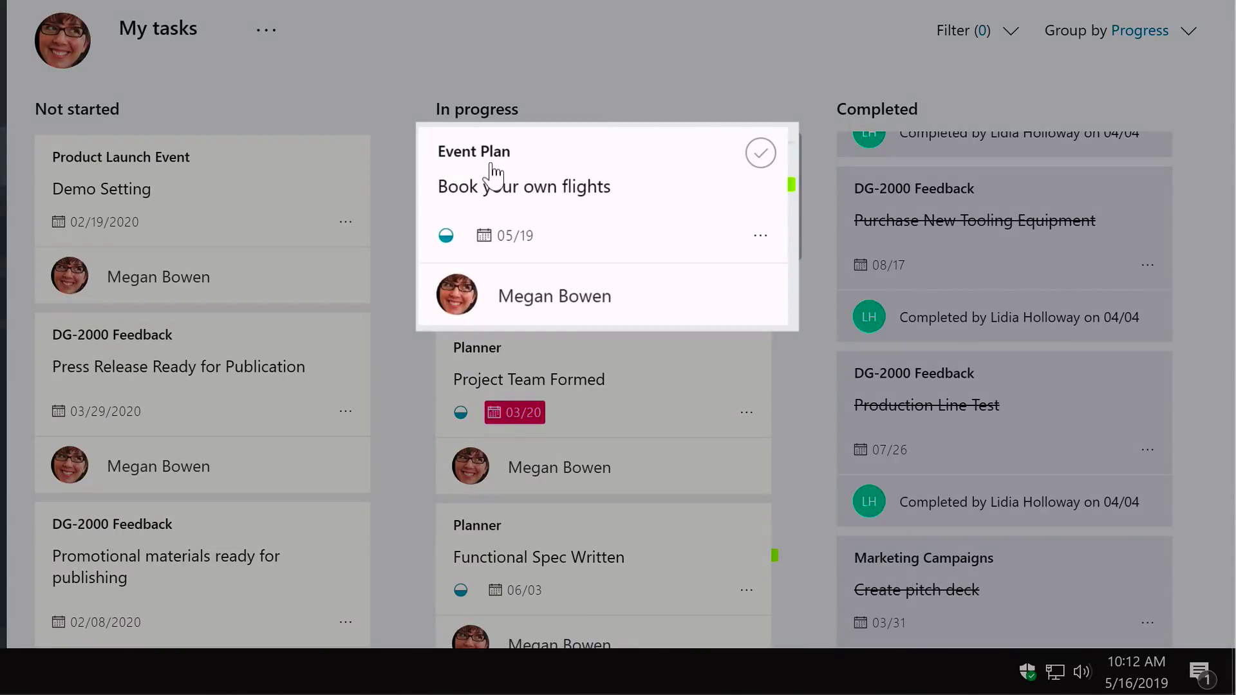
left_click_drag(494, 172, 496, 171)
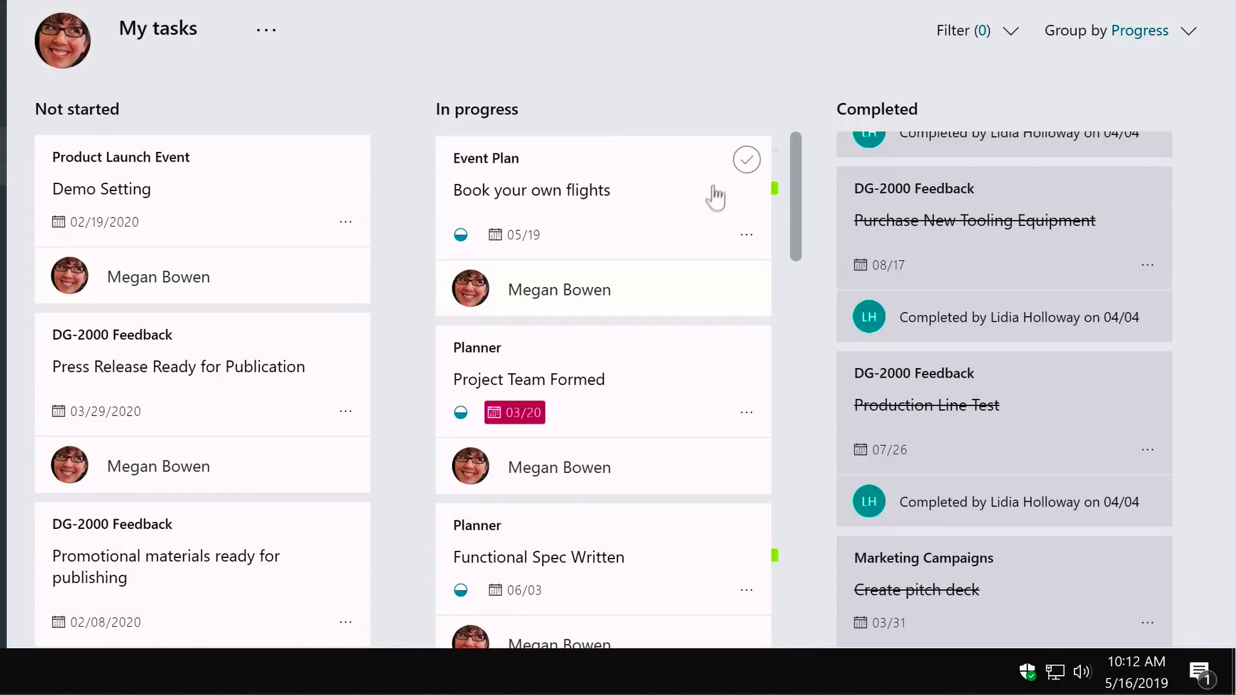
left_click_drag(511, 242, 515, 251)
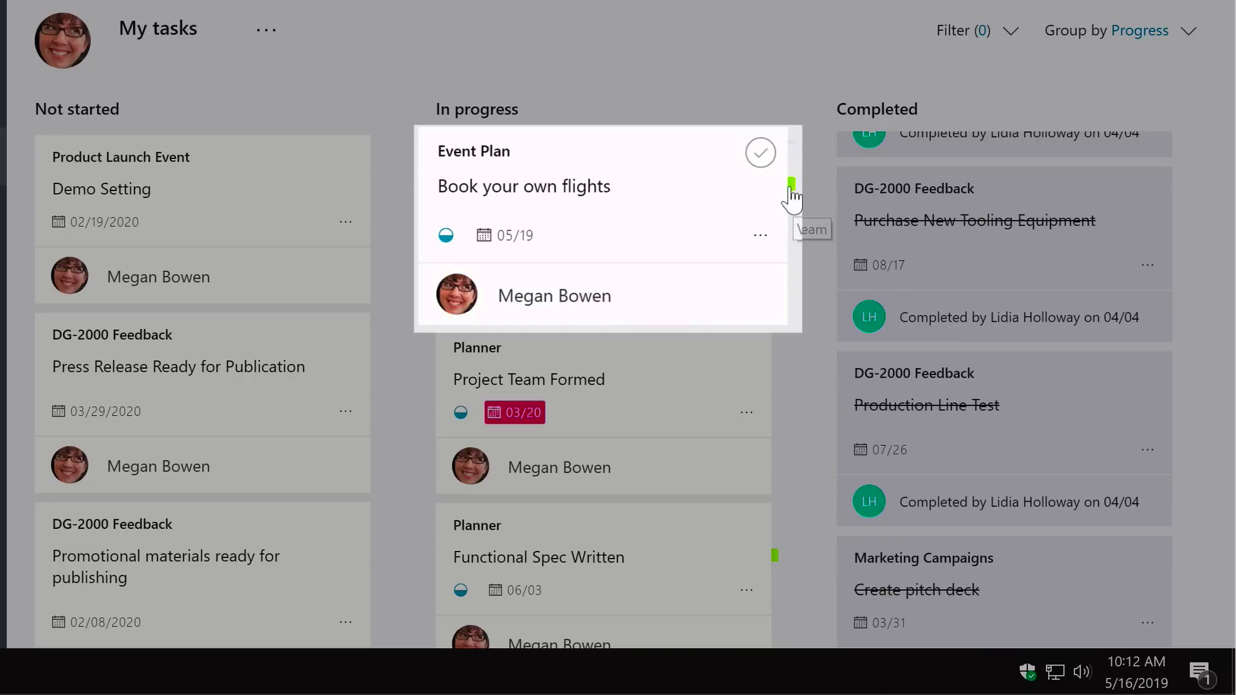
left_click_drag(791, 200, 777, 203)
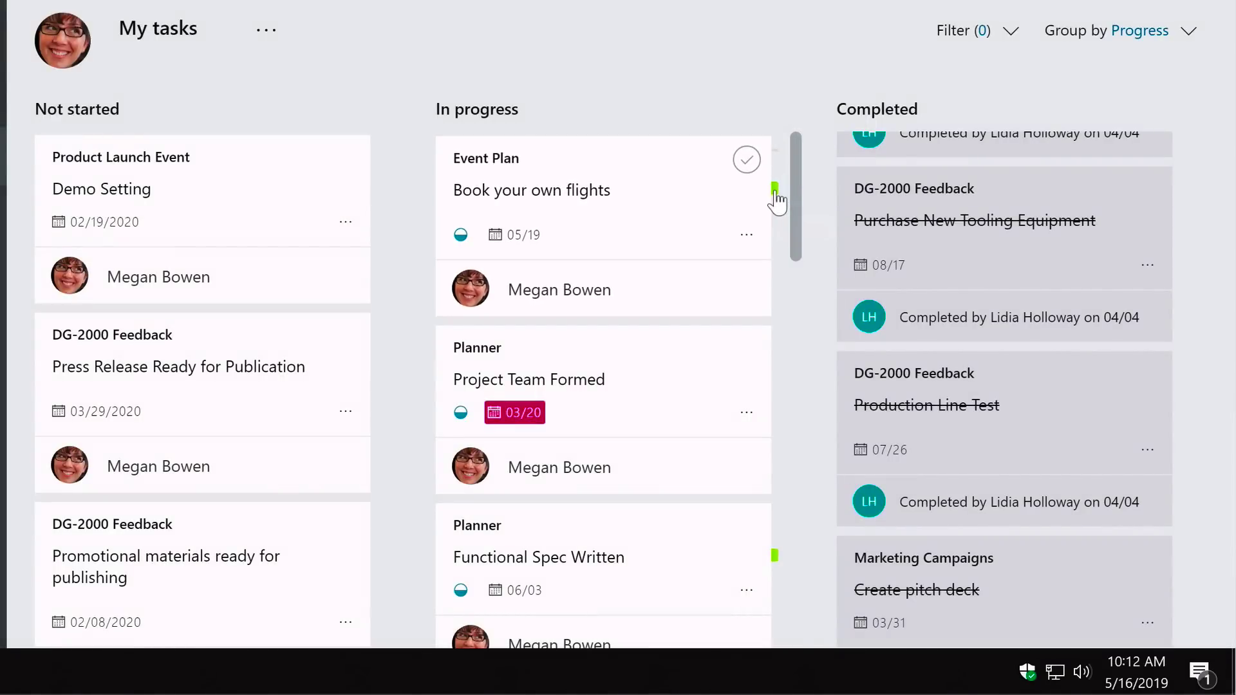
scroll(640, 469, "down", 8)
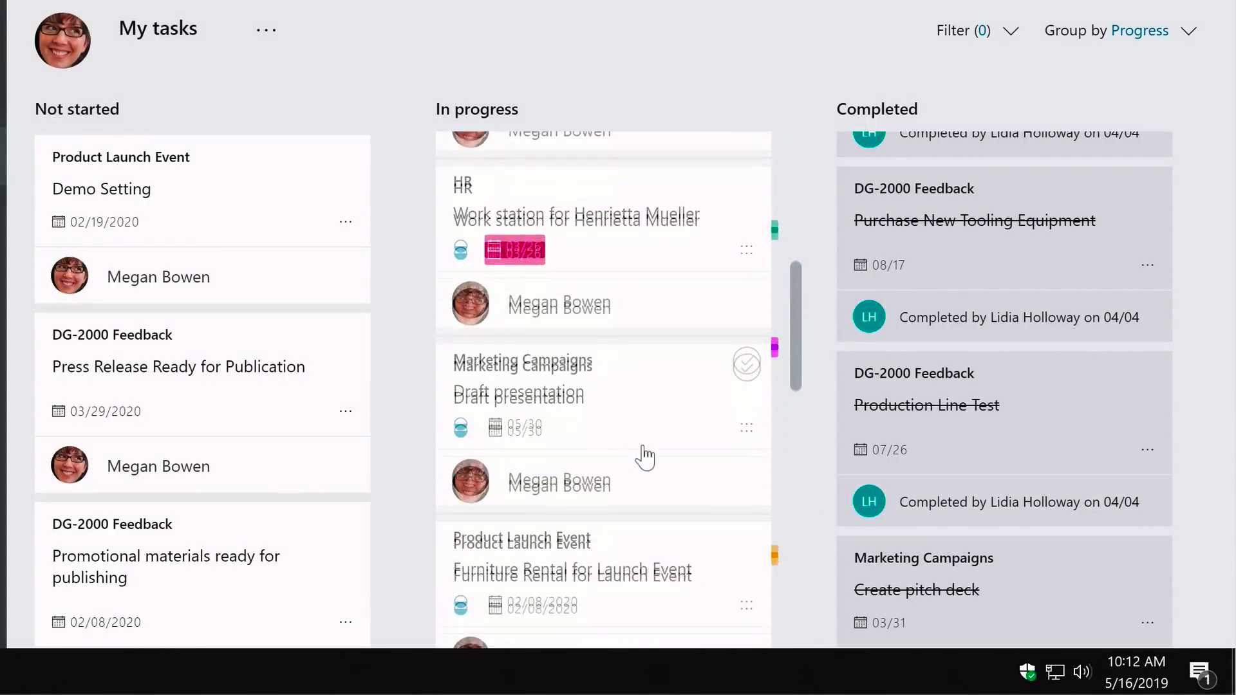
scroll(644, 457, "up", 5)
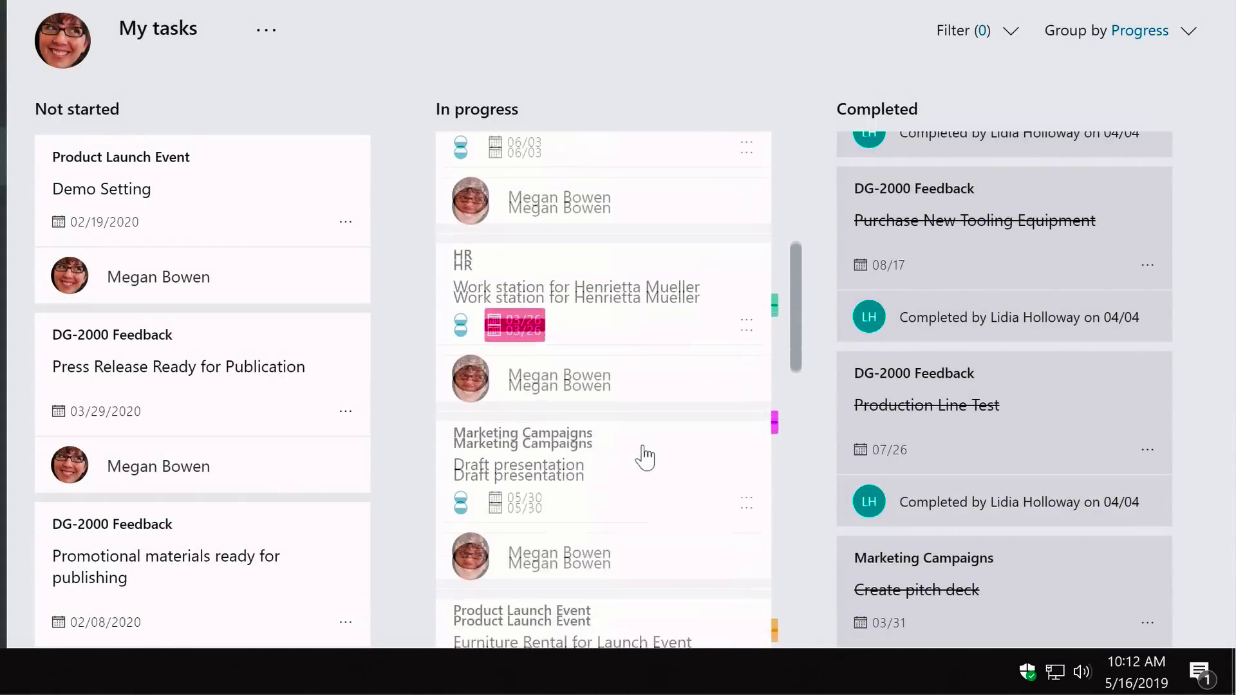
scroll(645, 456, "up", 10)
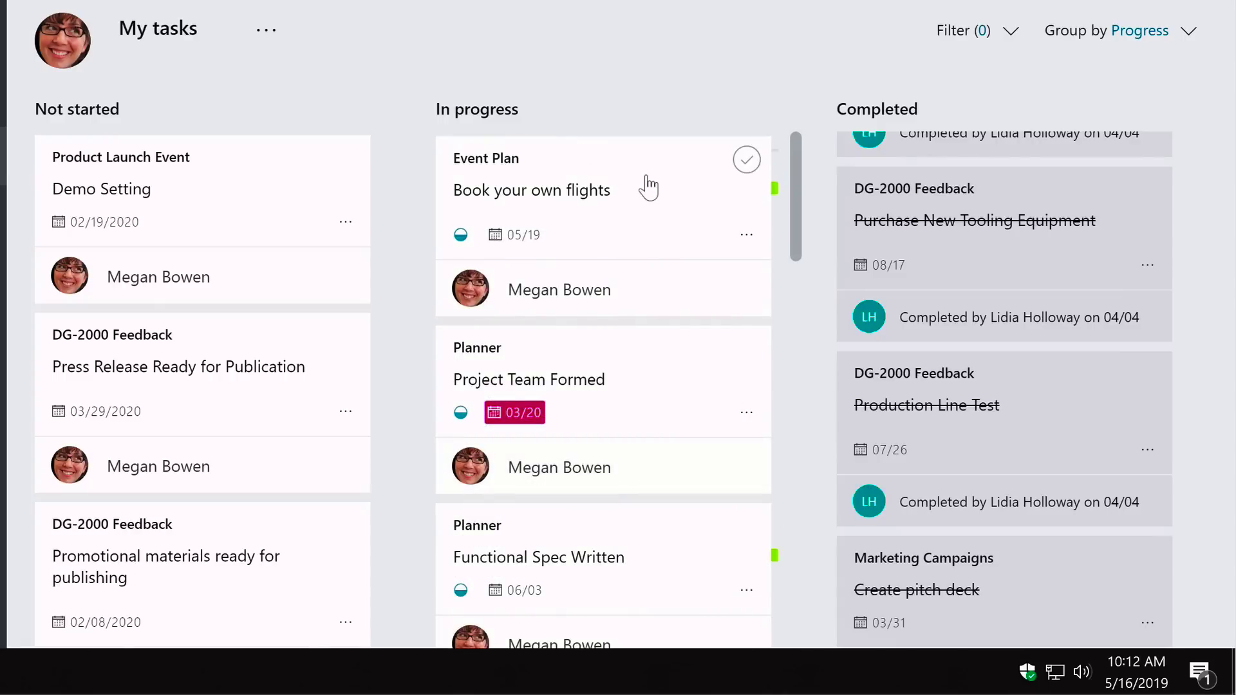
left_click(656, 233)
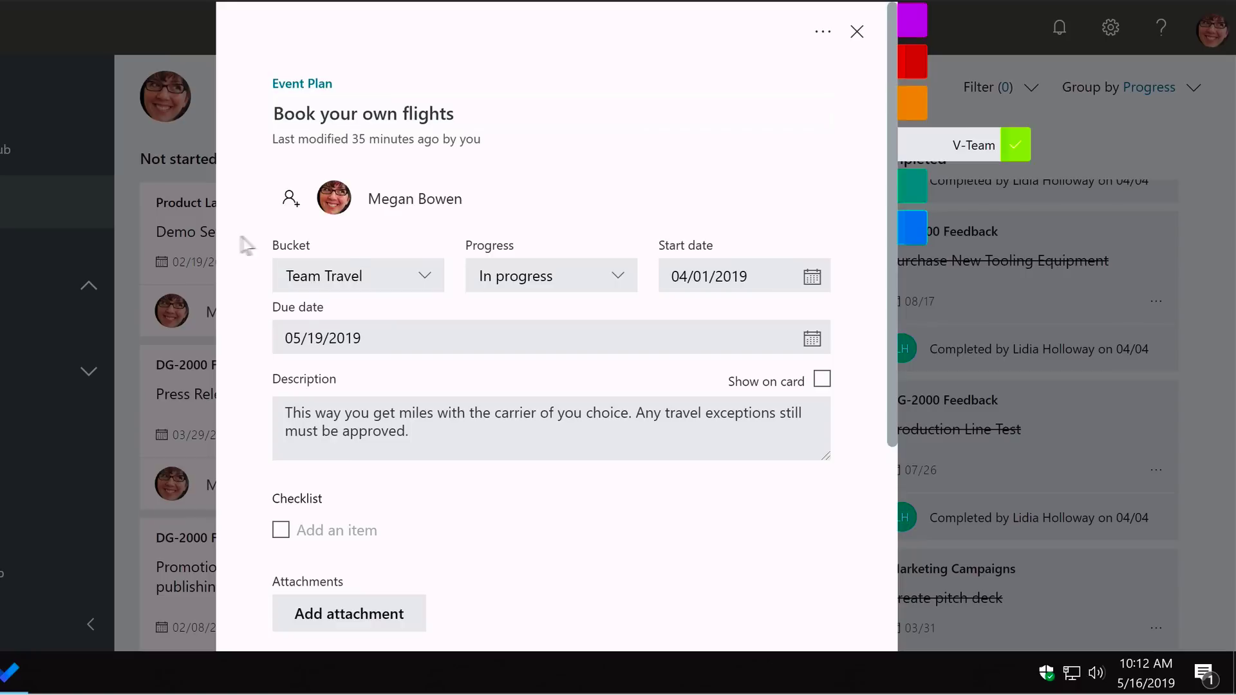
left_click(425, 277)
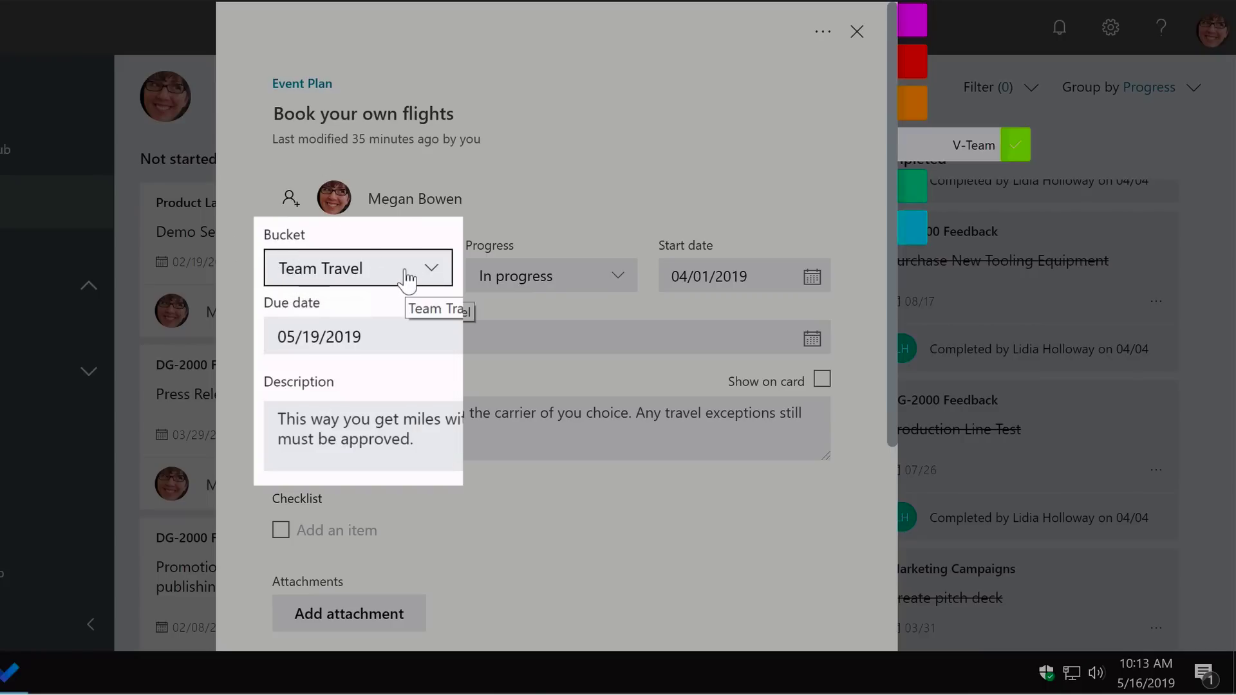
left_click(437, 269)
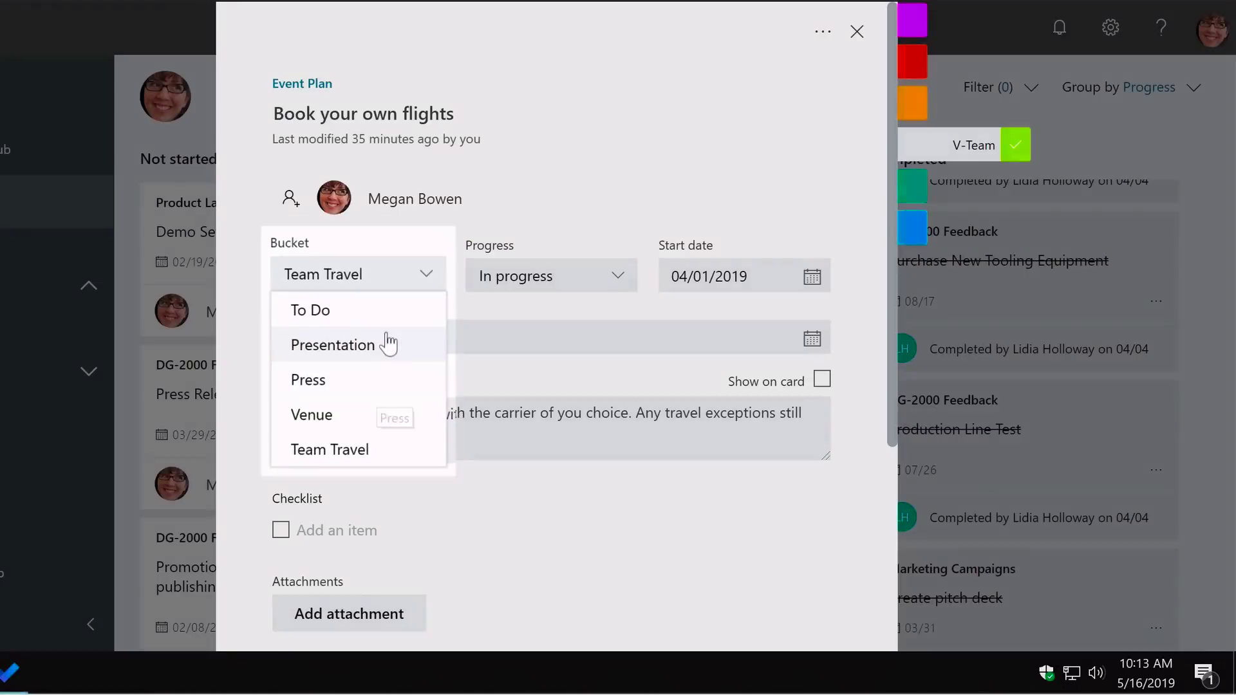
key("Escape")
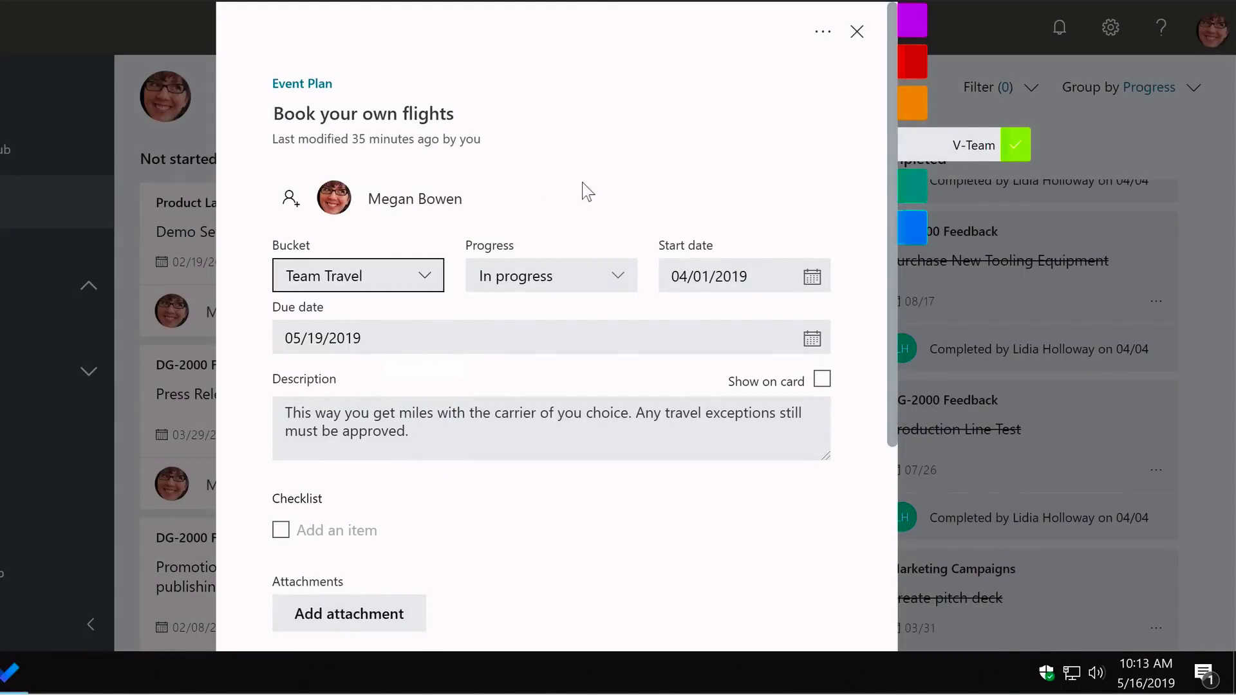
left_click(621, 277)
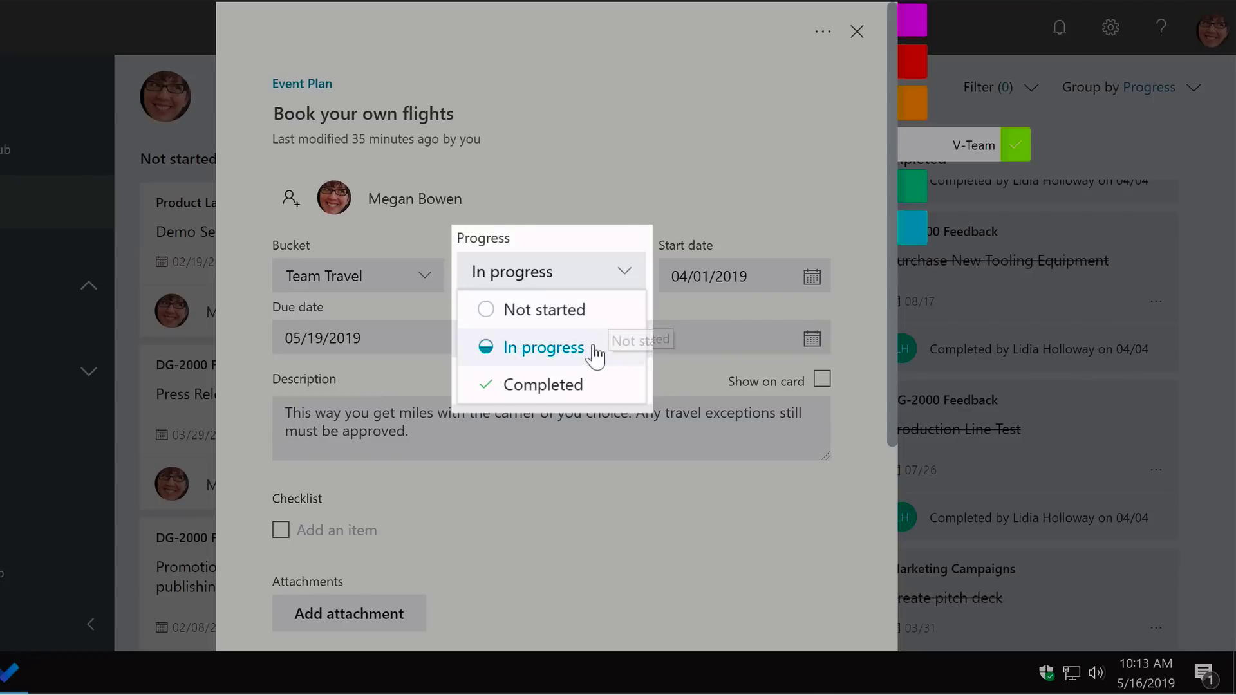
key("Escape")
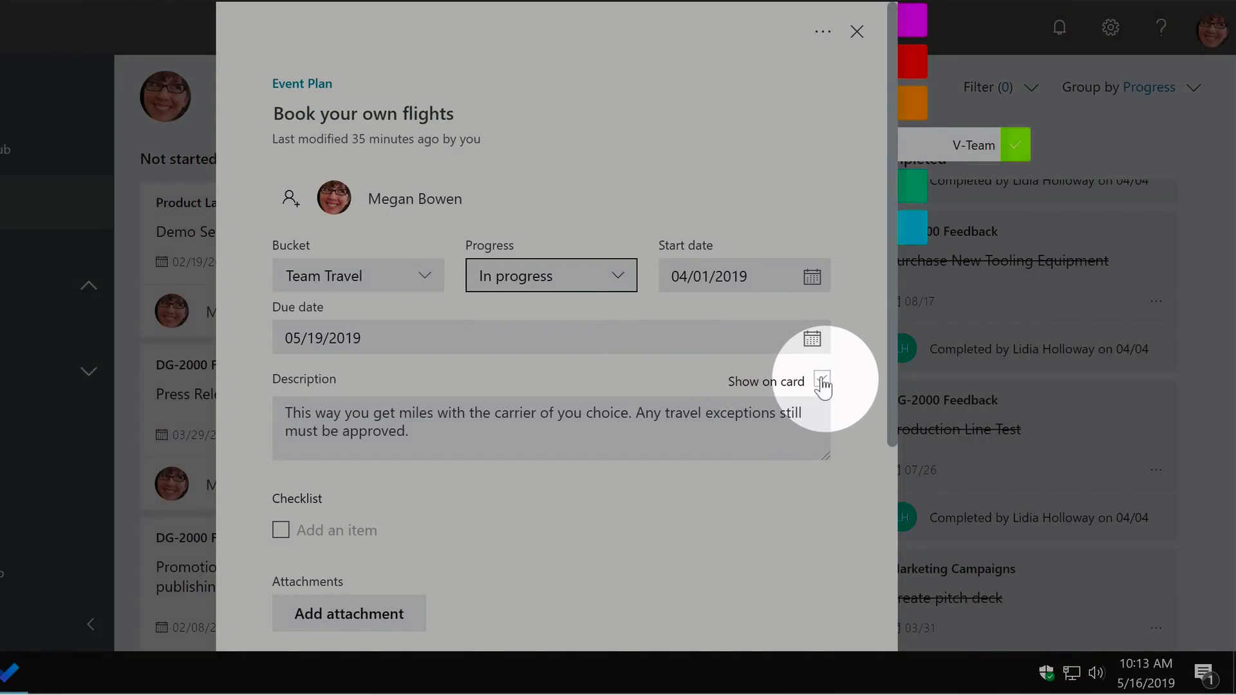
left_click(822, 380)
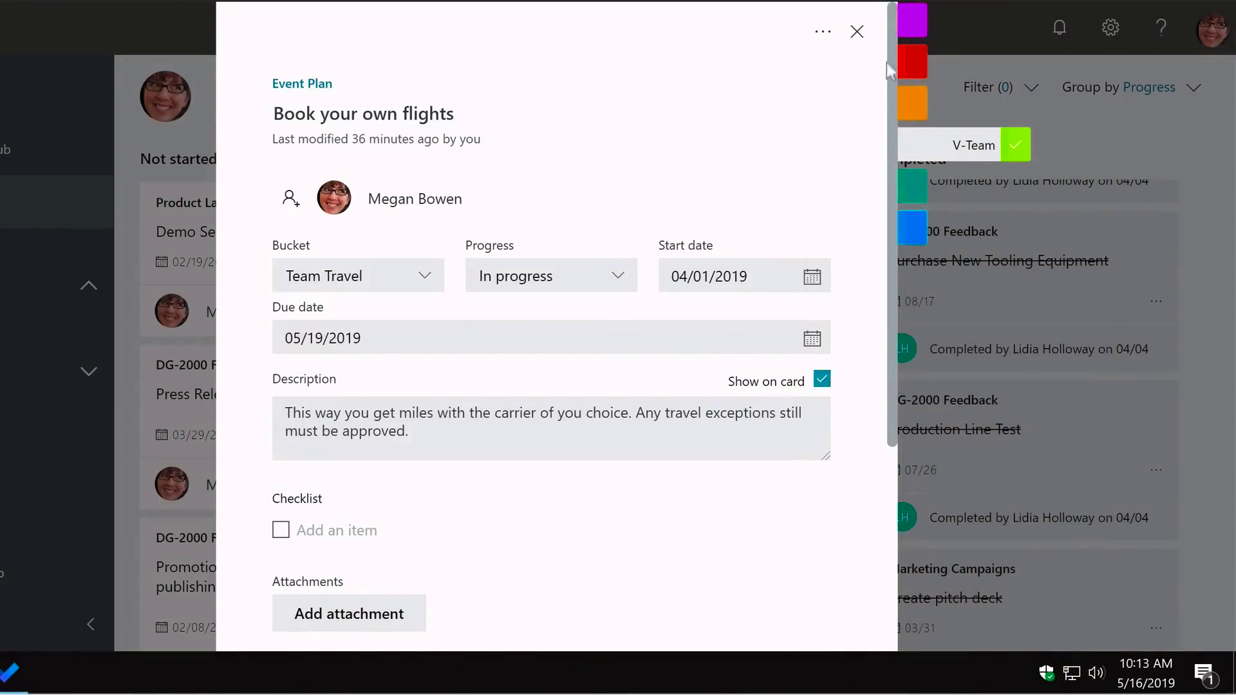
left_click(857, 31)
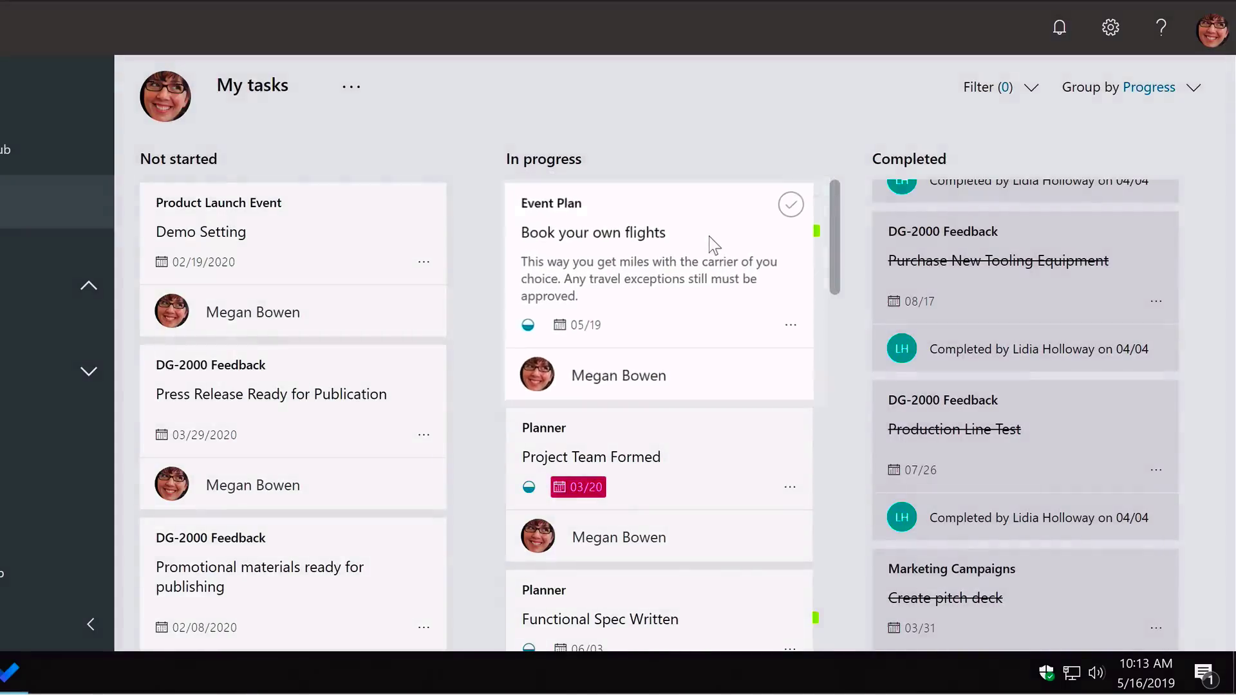
left_click(711, 244)
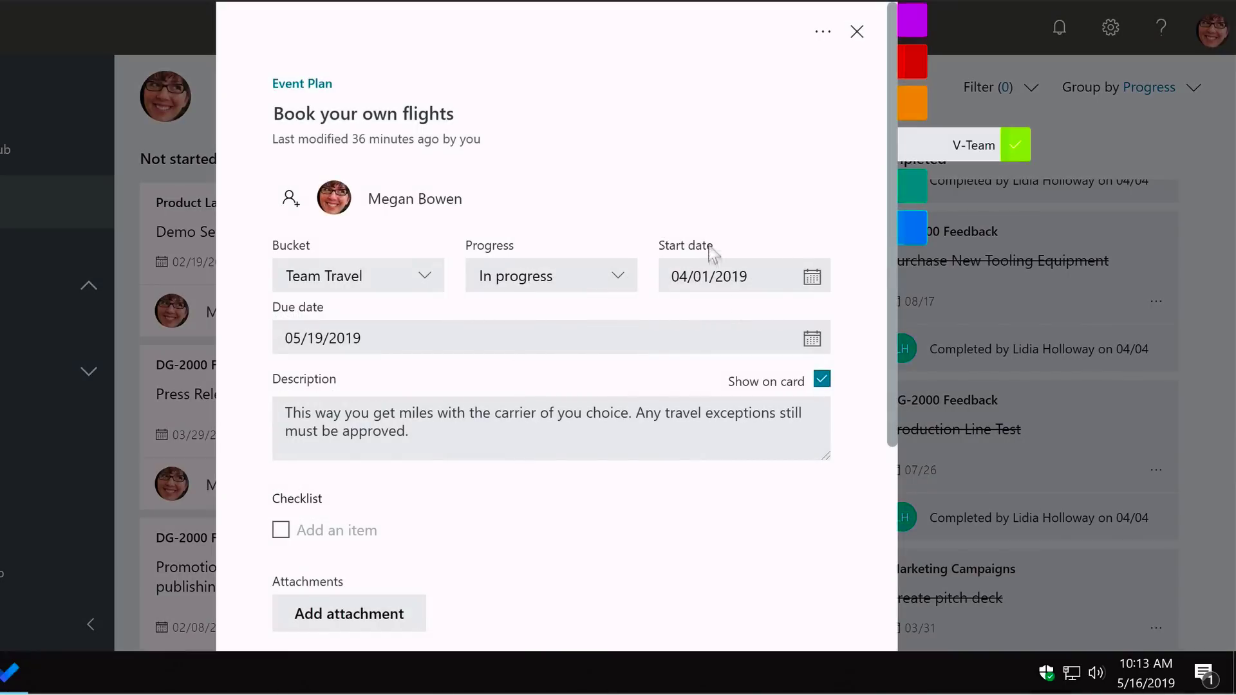
left_click(820, 381)
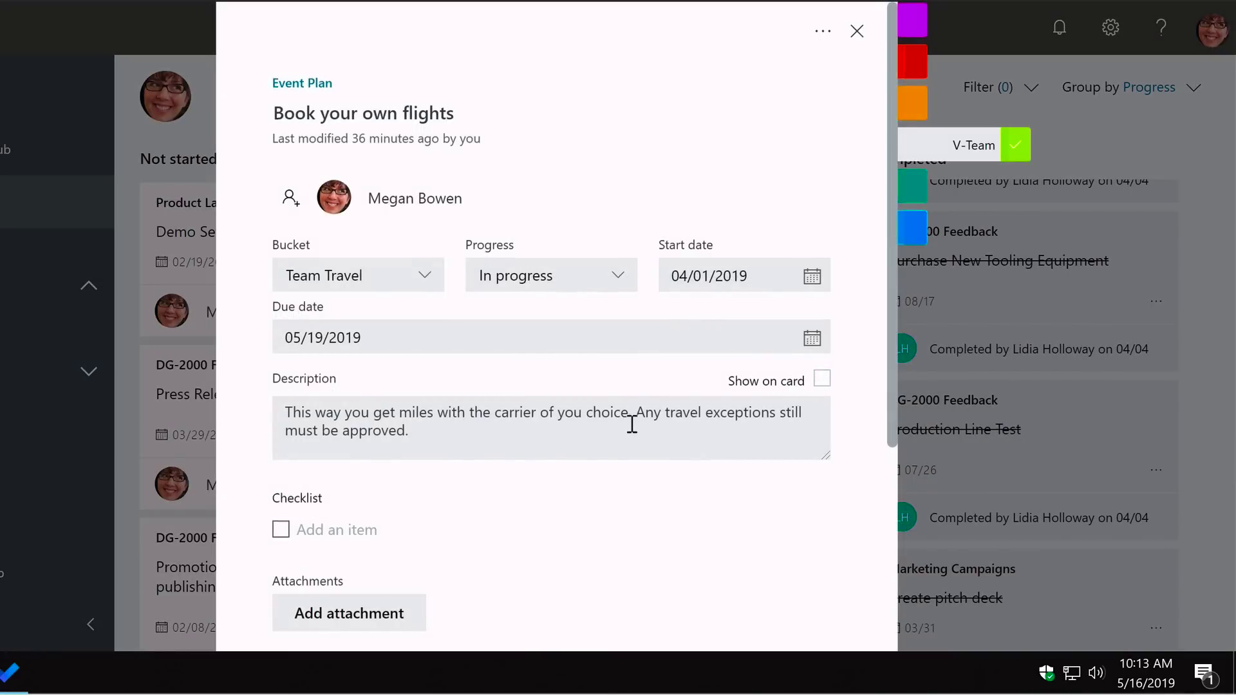
scroll(634, 424, "down", 3)
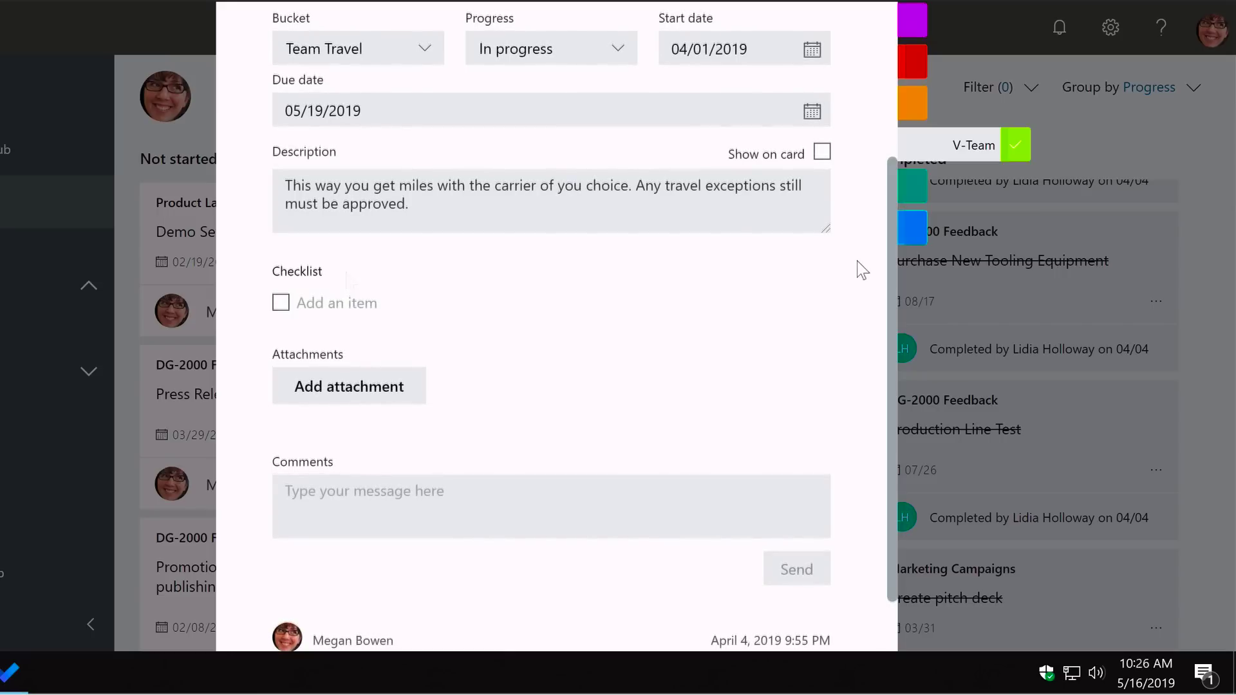
Step: Add checklist items 'Research flight times' and 'agree budget' to the task
left_click(325, 304)
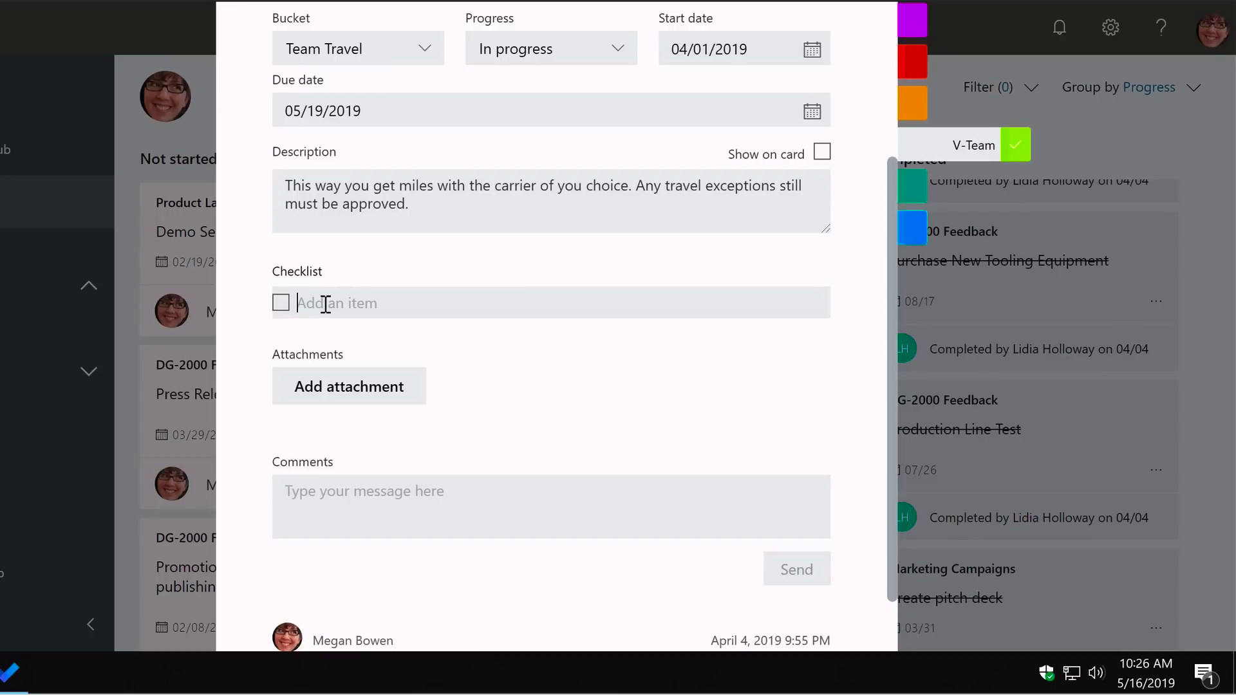
type("Research flight")
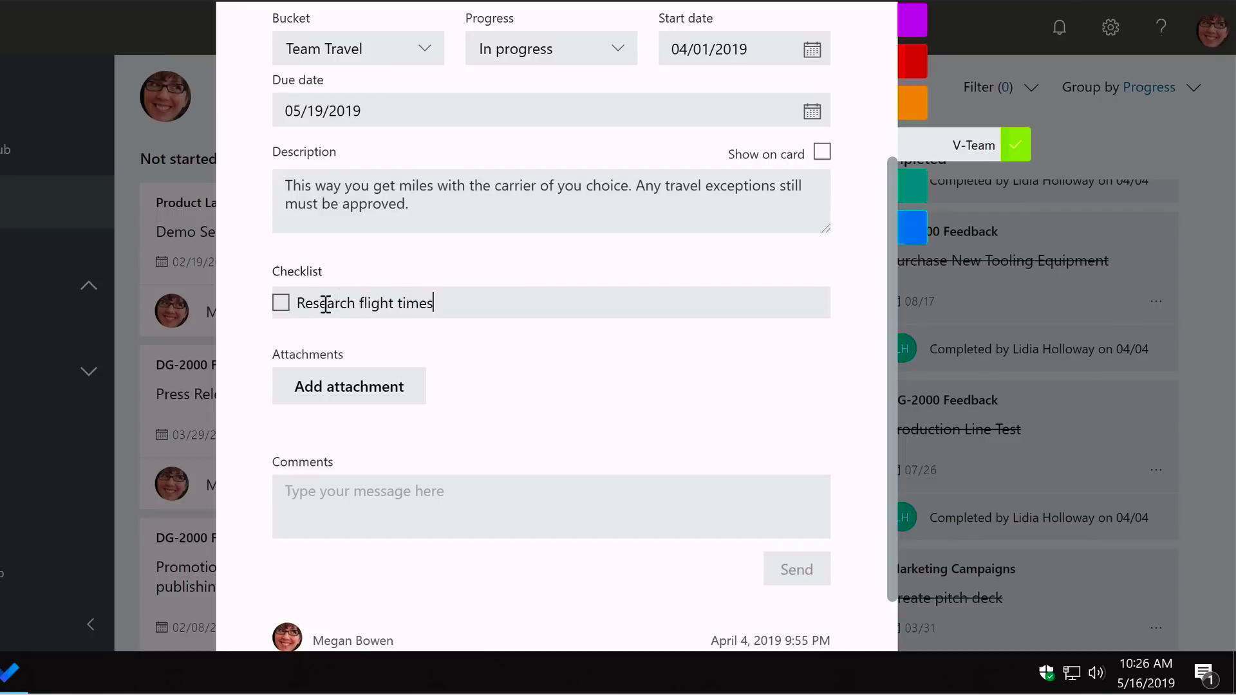
type(" times")
key("Return")
type("agree budget")
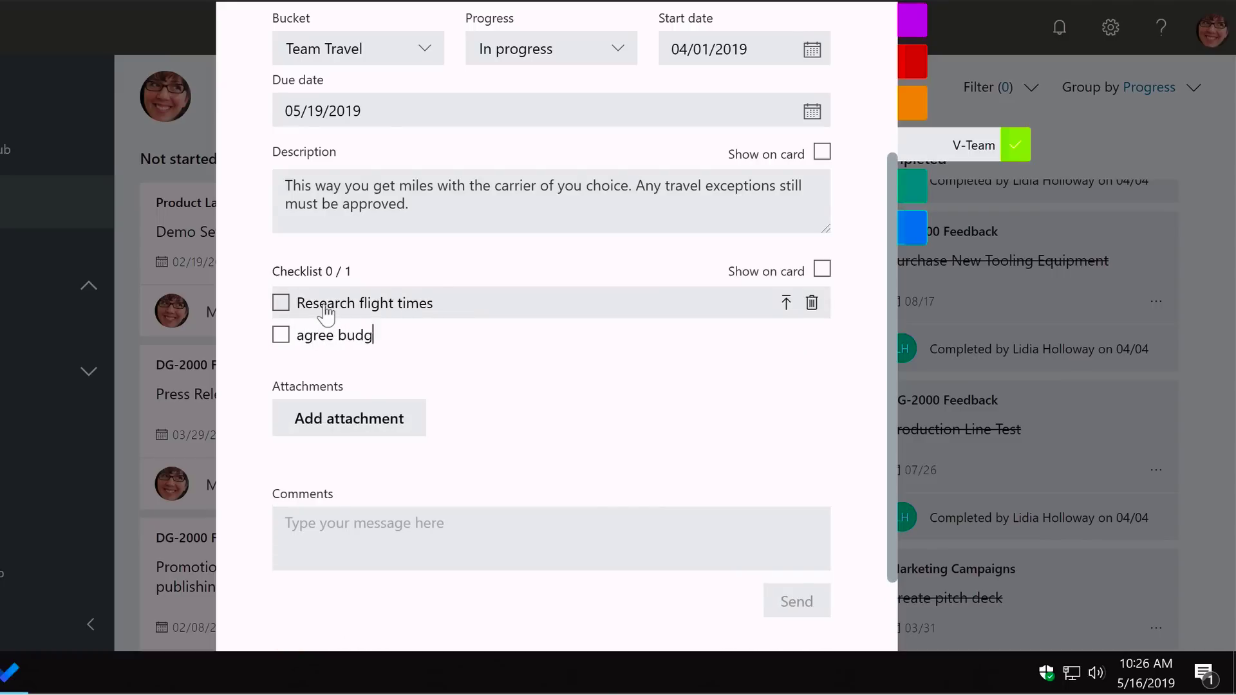
key("Return")
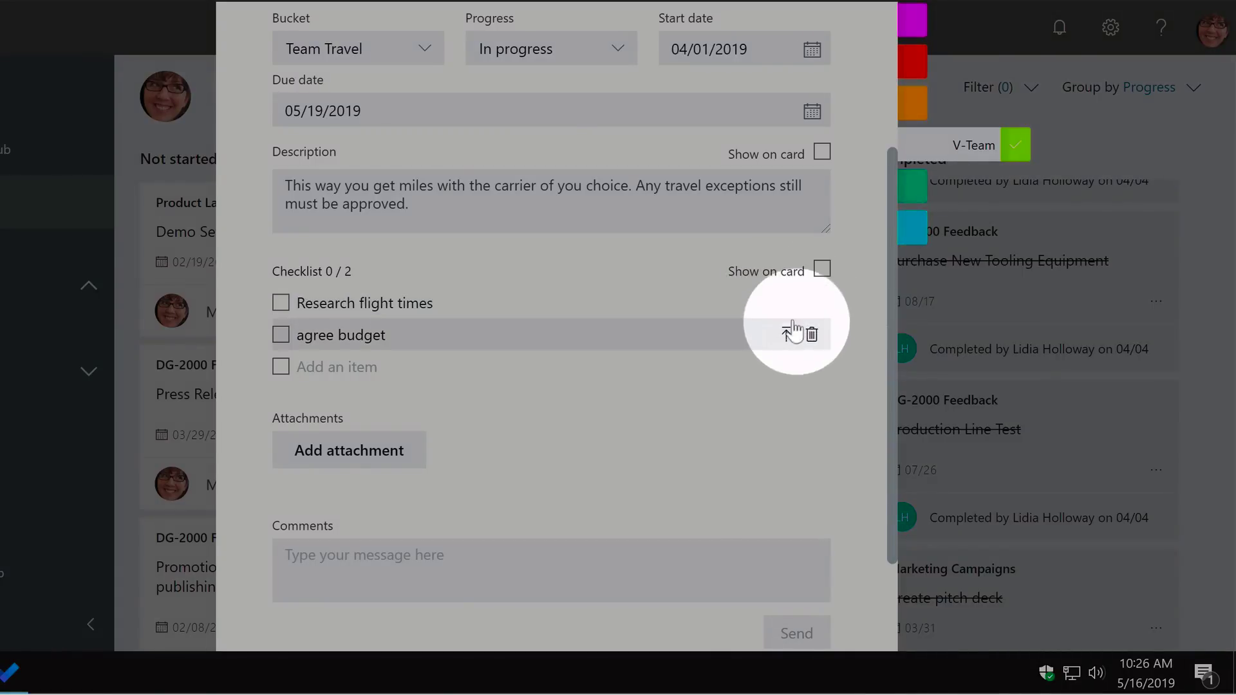
Step: Show the checklist on the card and tick off 'Research flight times' there
left_click(817, 271)
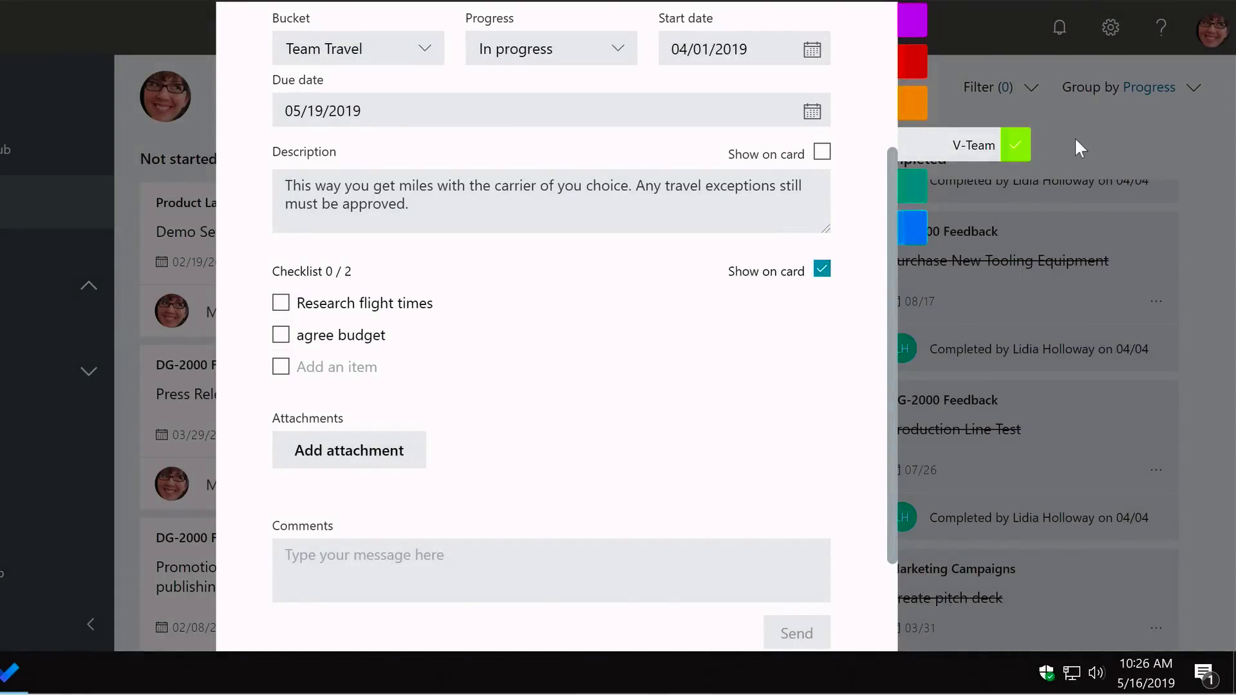
left_click(1079, 151)
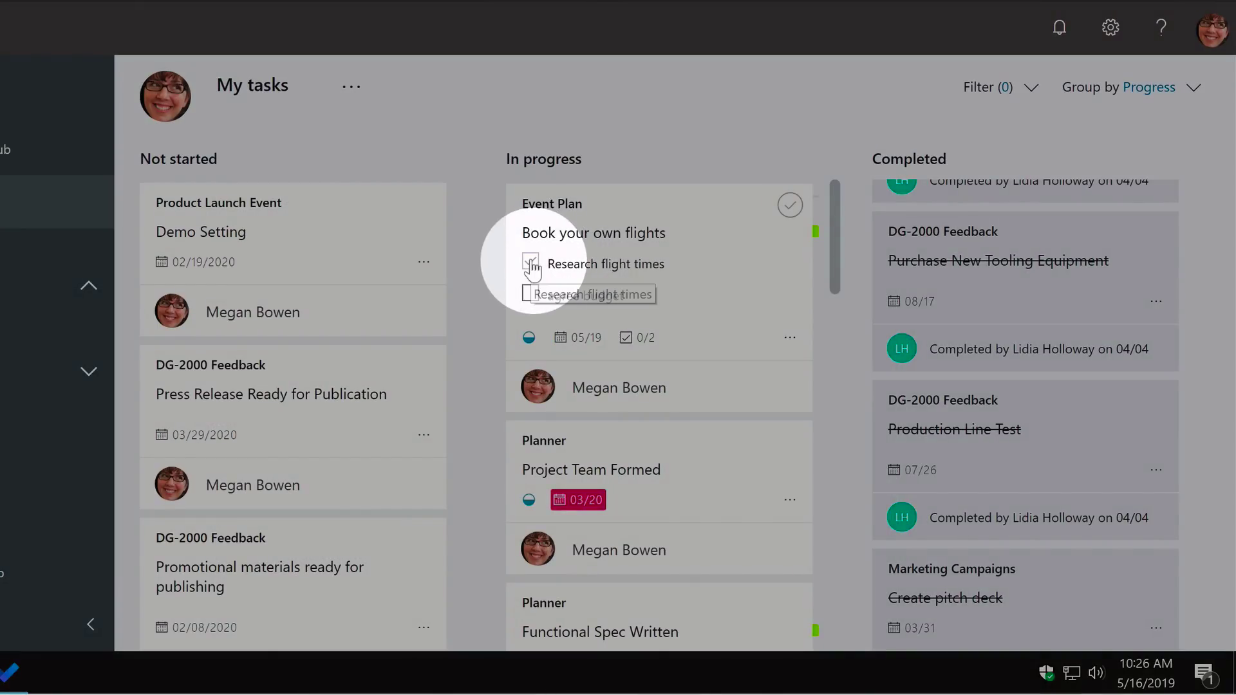
left_click(531, 264)
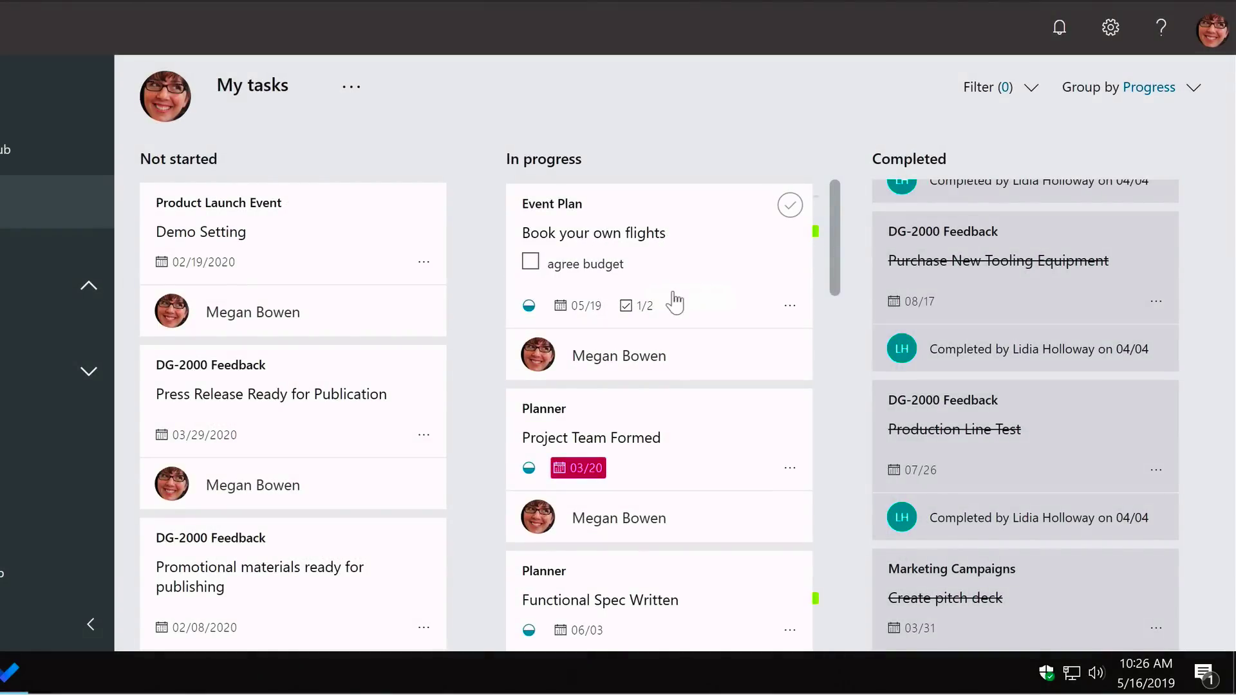
left_click(675, 303)
Step: Choose to attach a file from the computer to 'Book your own flights'
scroll(402, 418, "down", 2)
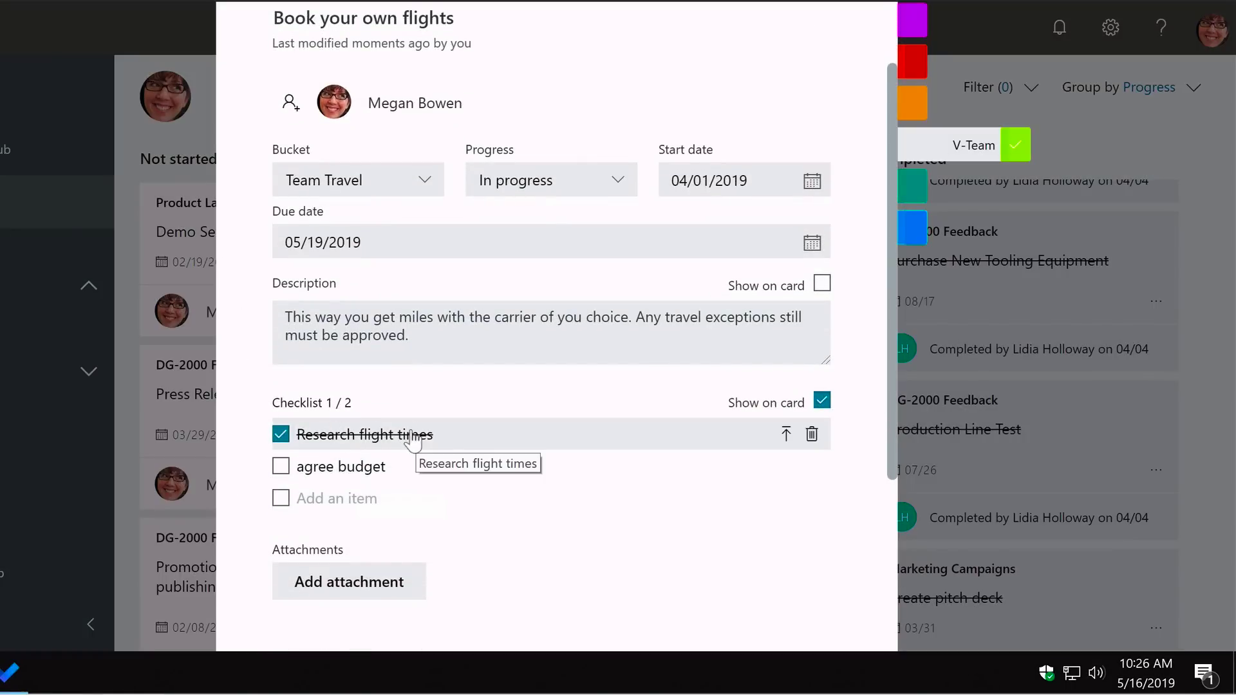
scroll(413, 434, "down", 3)
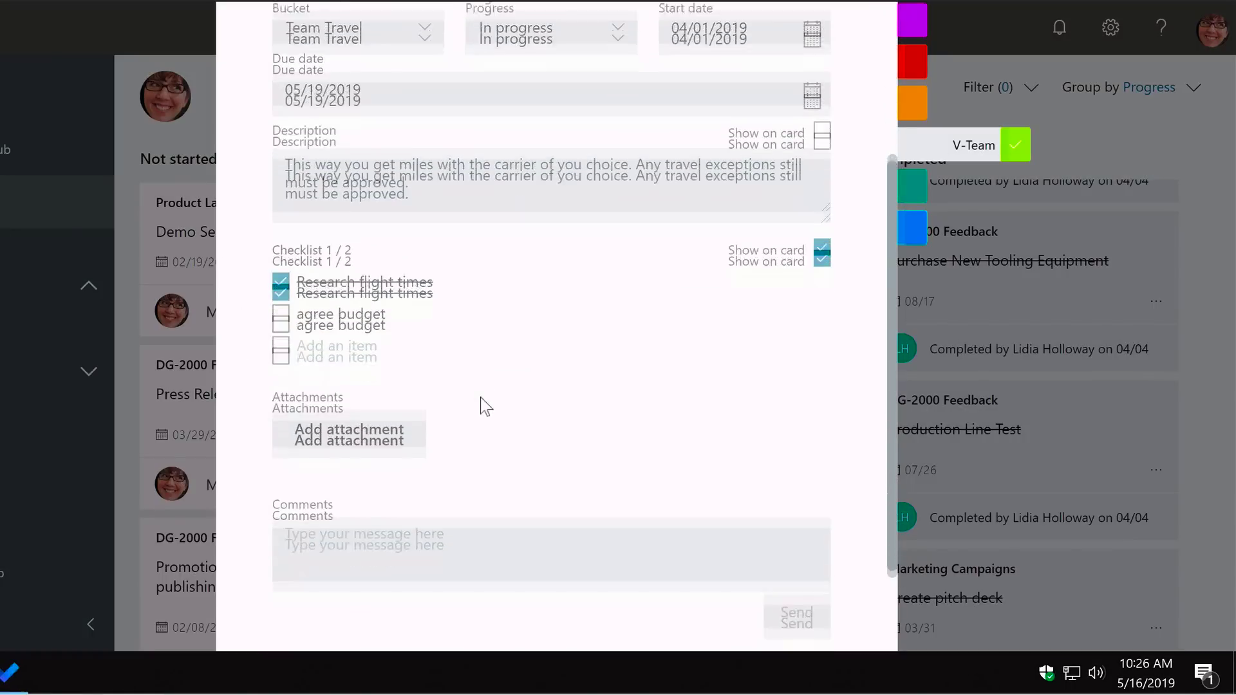
scroll(489, 399, "down", 2)
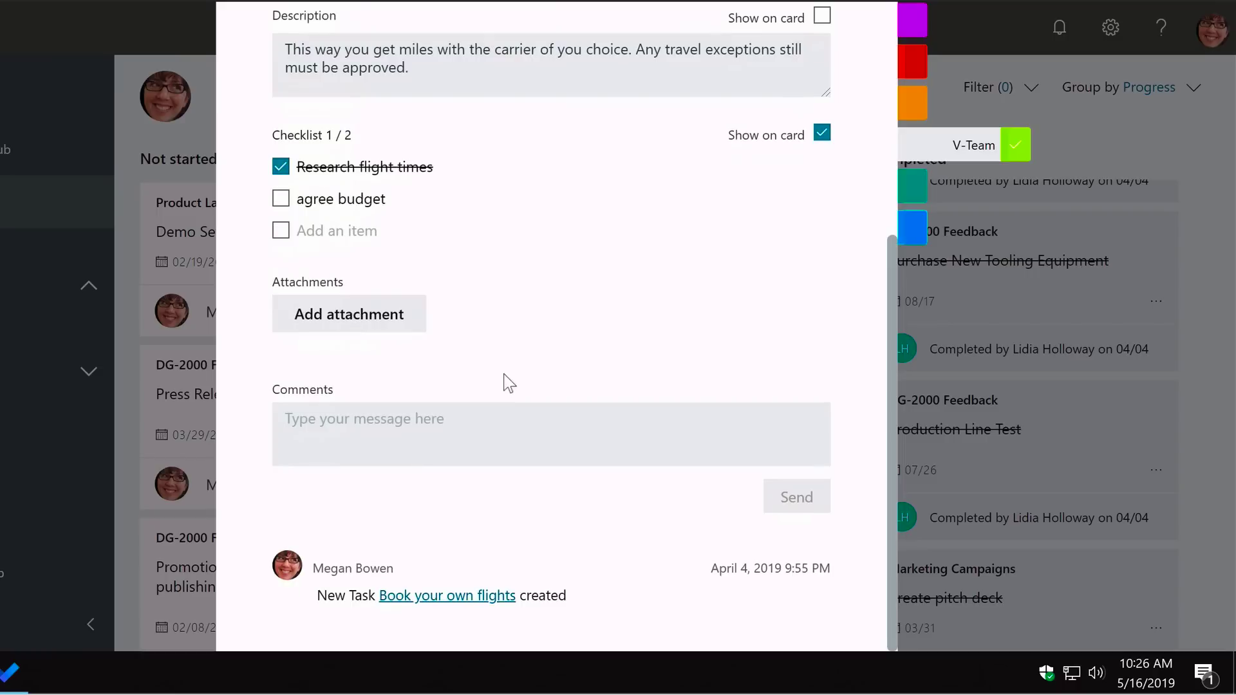
left_click(353, 322)
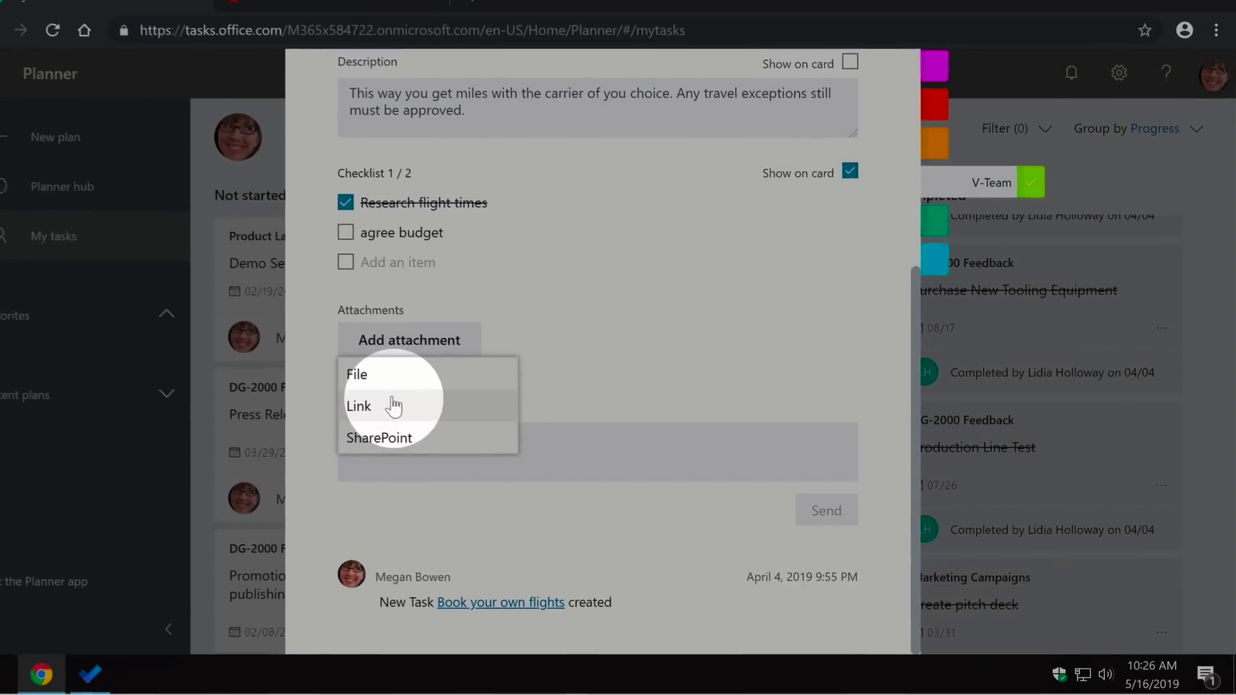
left_click(437, 386)
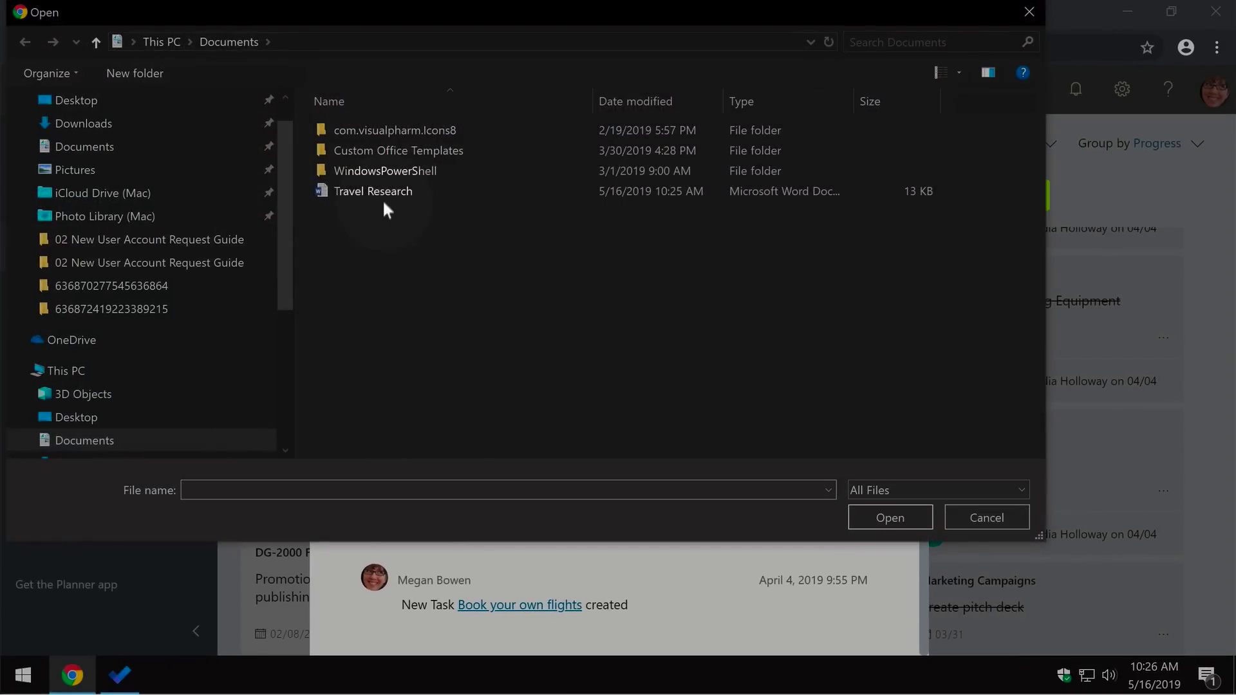
Step: Attach Travel Research.docx from the Documents folder to the task
left_click(383, 193)
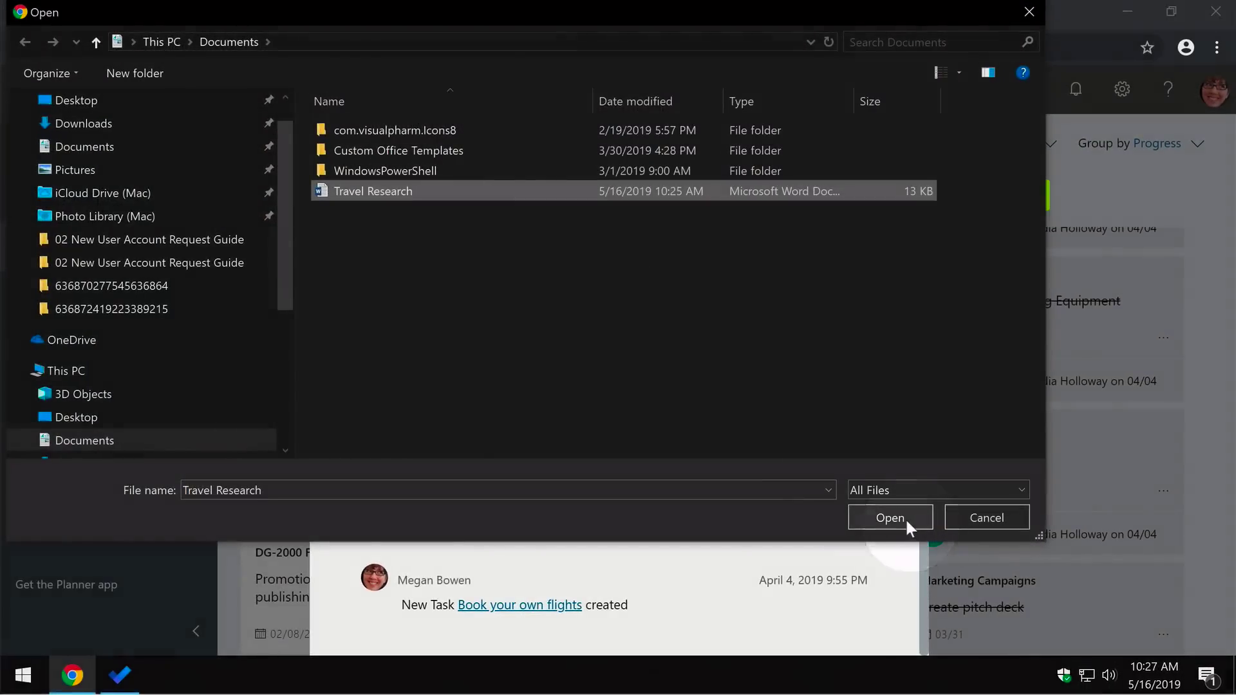
left_click(905, 517)
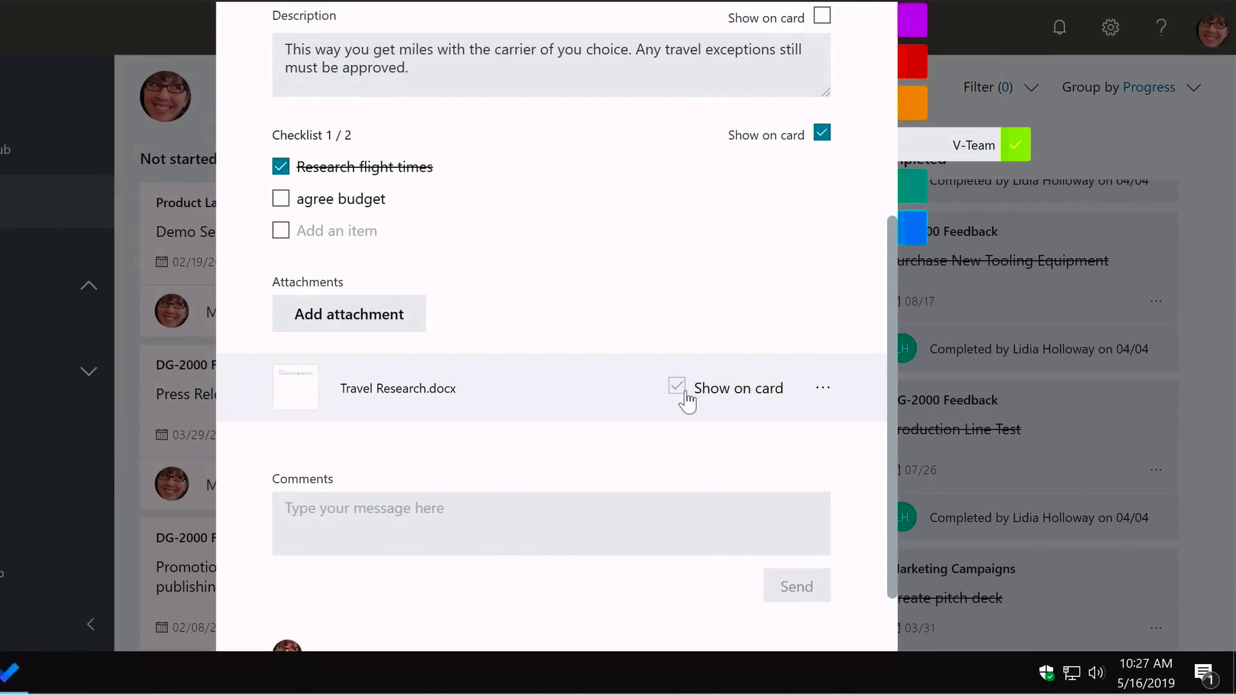
left_click(741, 514)
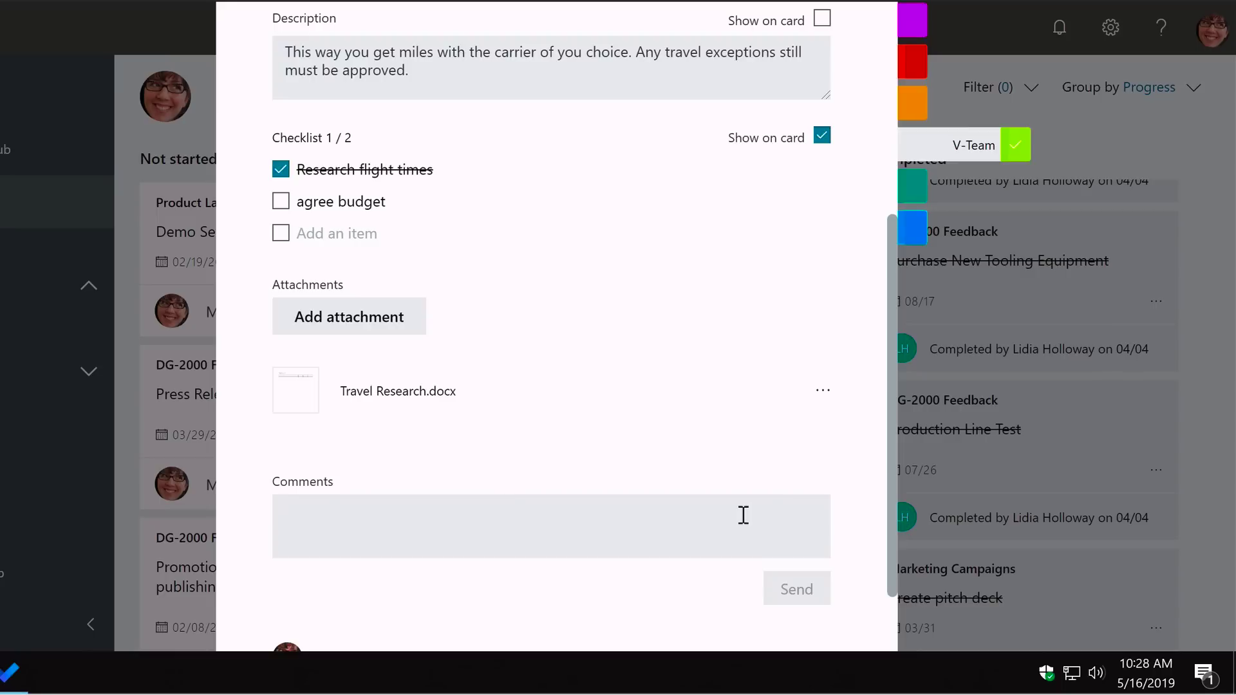
Step: Post the comment 'remember passports' on the task
type("remember passports")
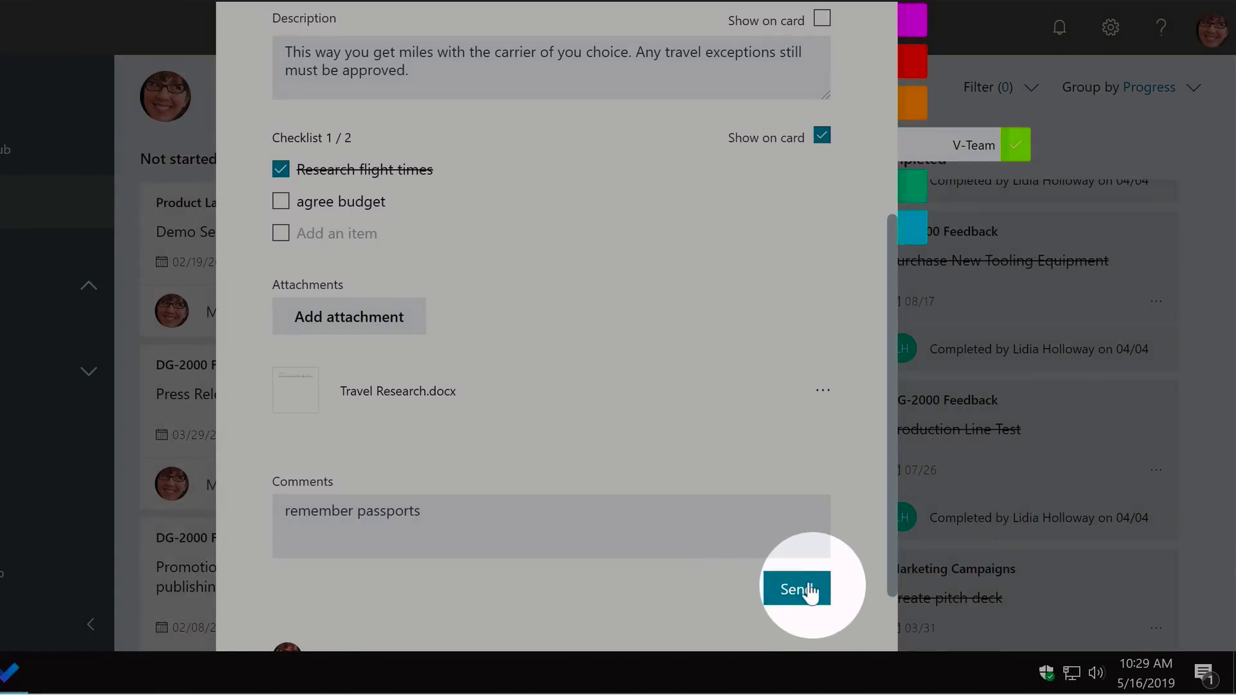
left_click(807, 588)
scroll(618, 432, "down", 3)
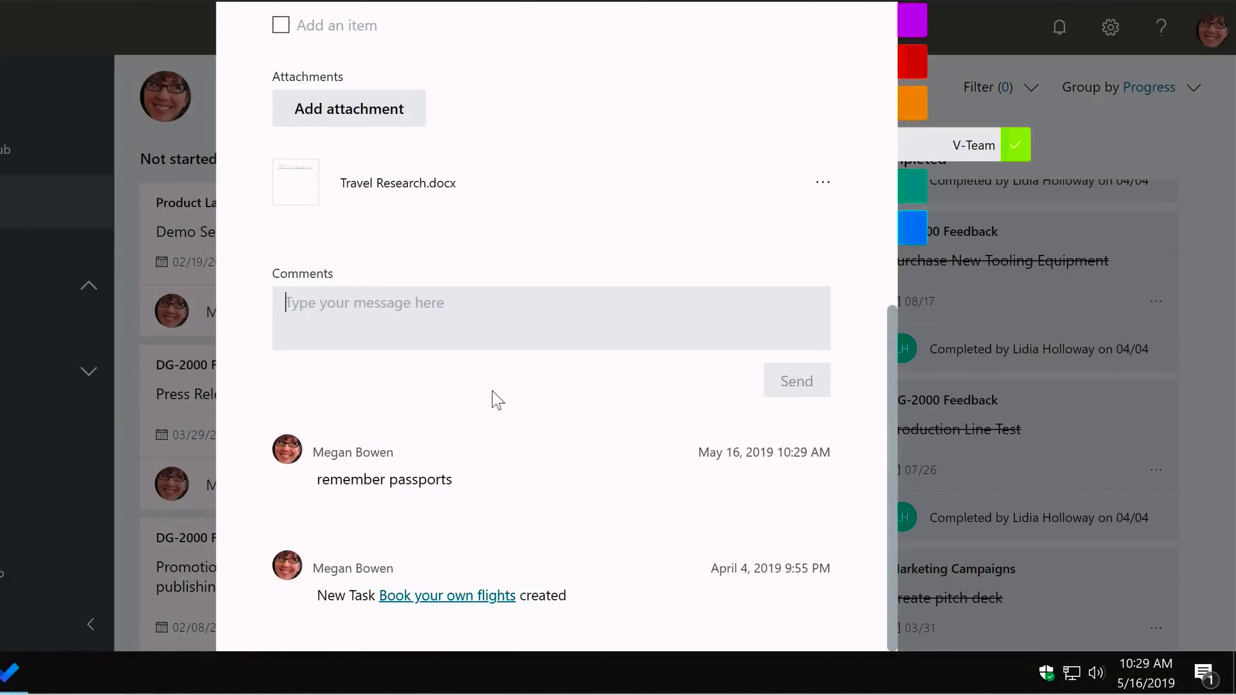
Step: Apply the Media / Press label to 'Book your own flights'
mouse_move(941, 35)
mouse_move(950, 98)
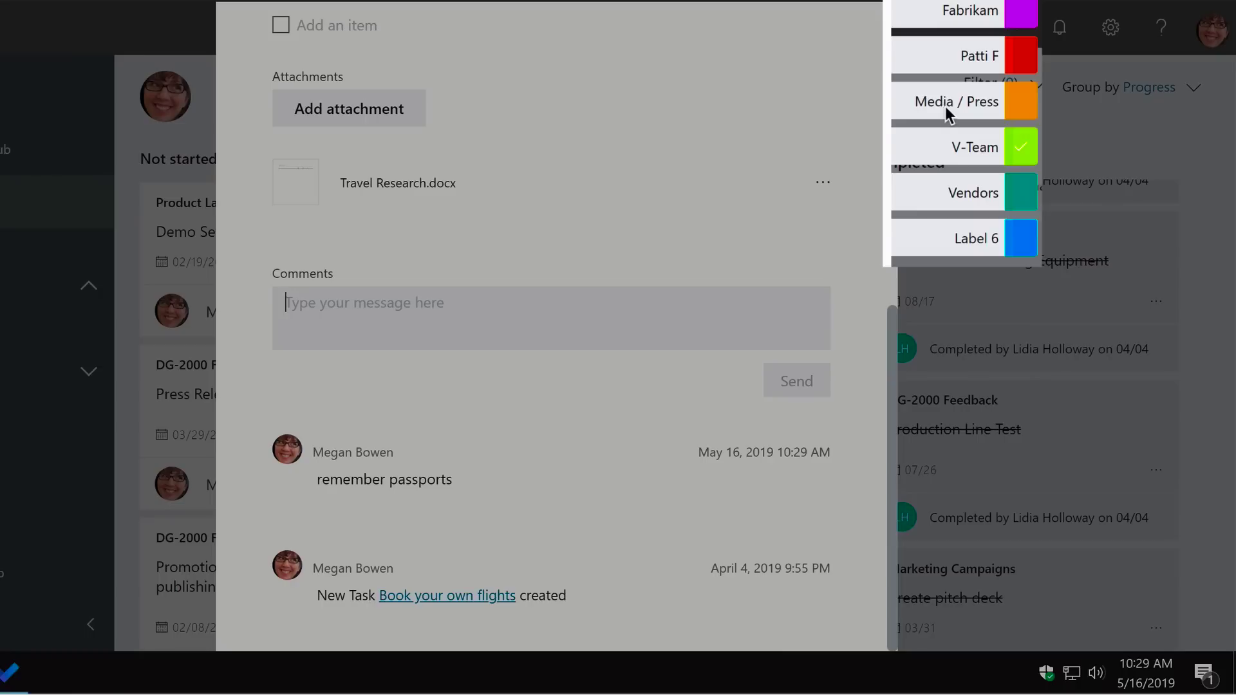
left_click(1014, 112)
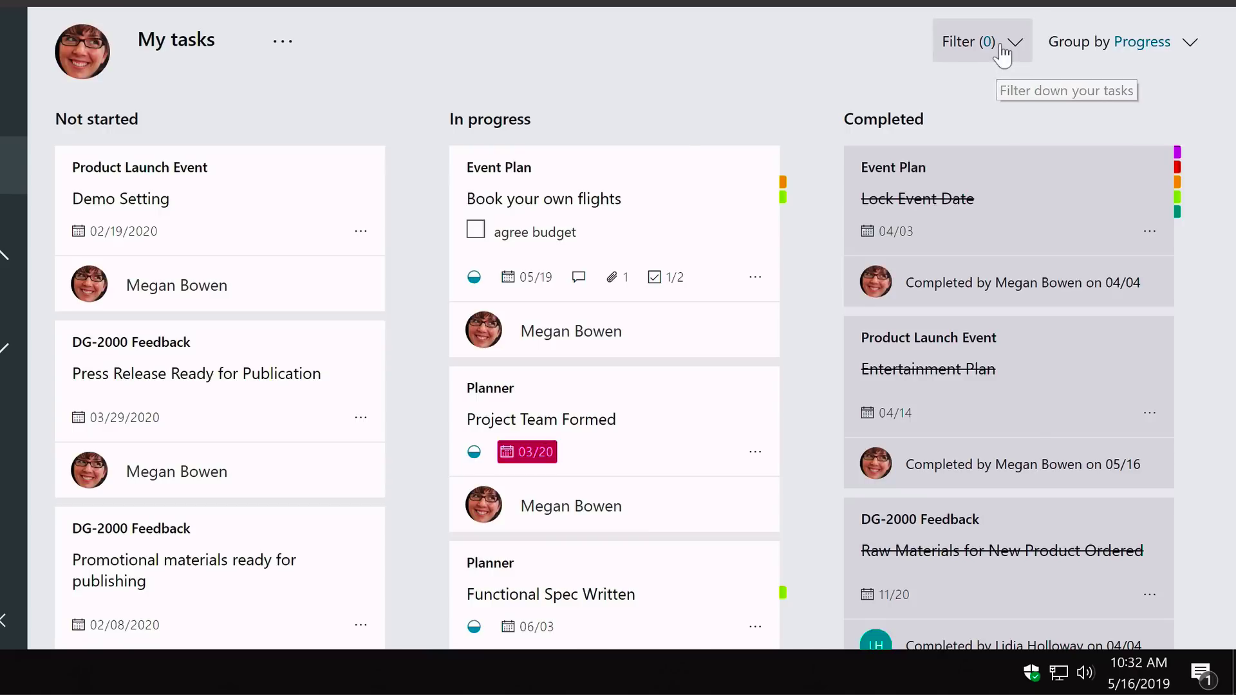
left_click(1001, 58)
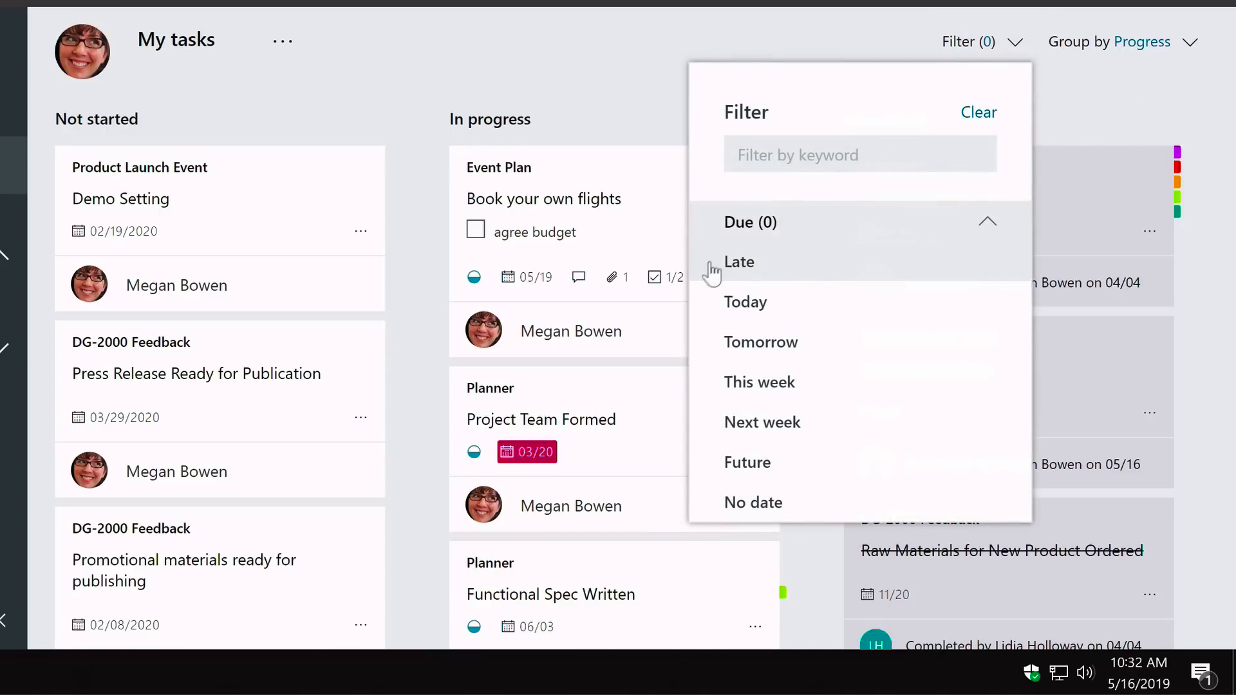
left_click(796, 269)
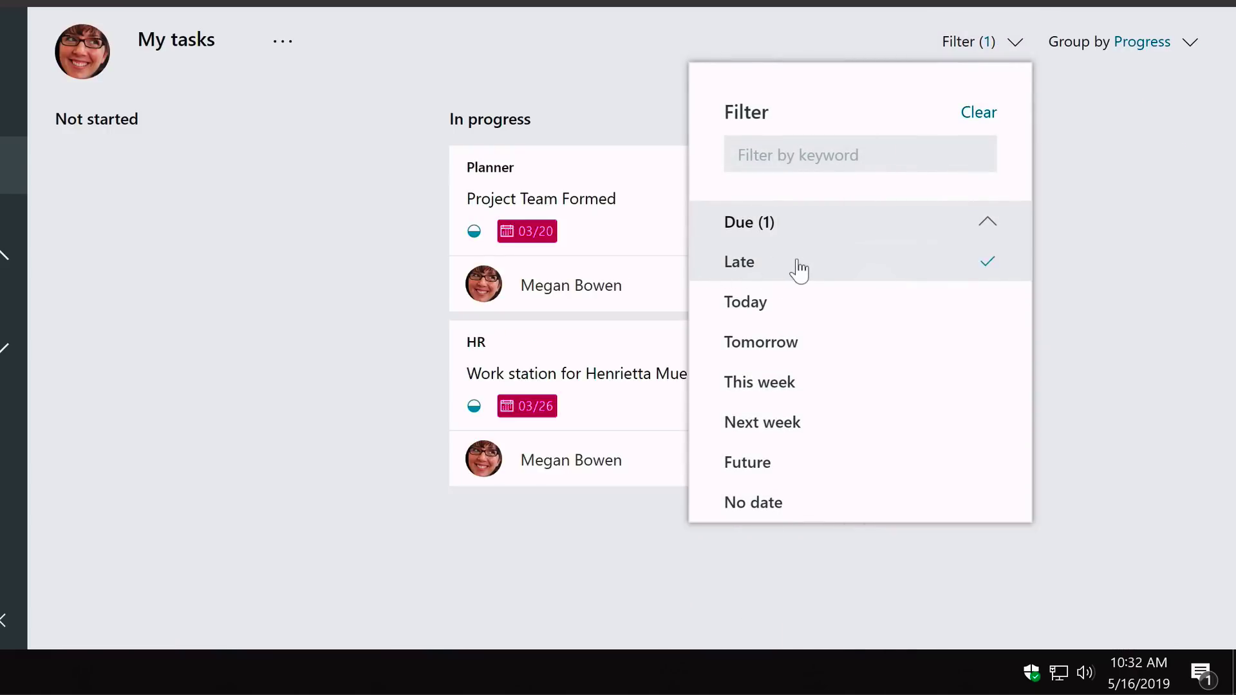
left_click(394, 78)
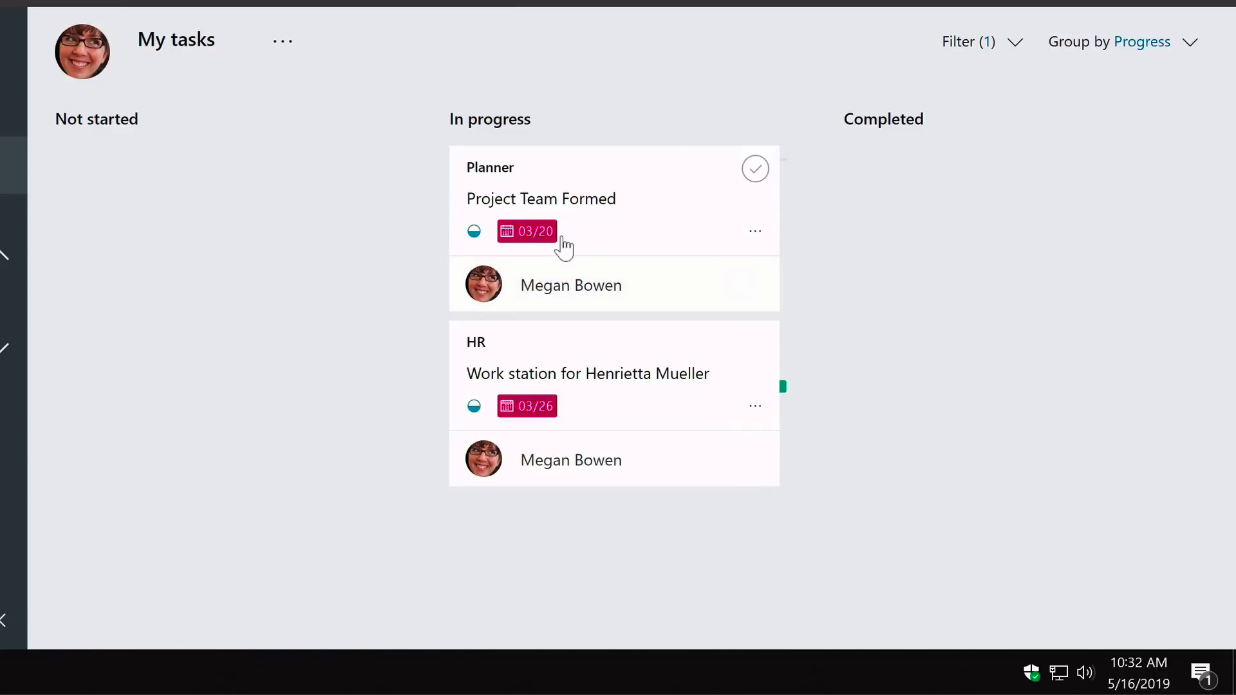
left_click(969, 45)
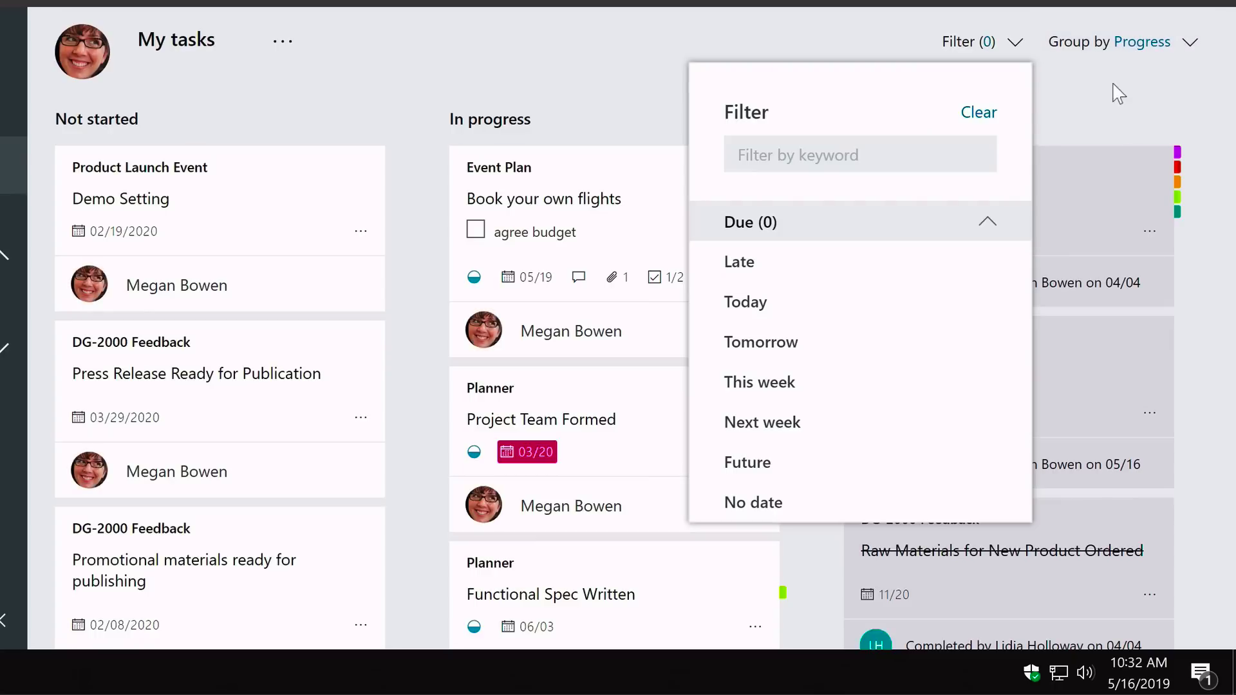
left_click(1111, 90)
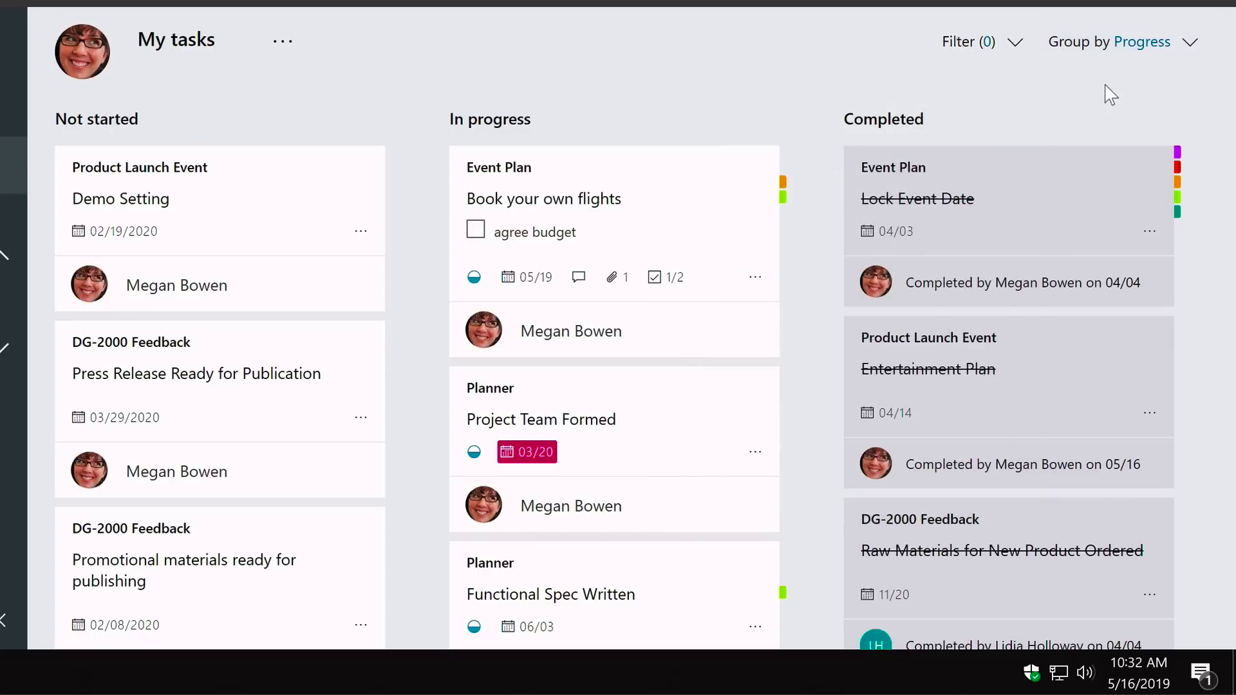
Step: Group My tasks by Plan, look across the columns, then regroup by Due date
left_click(1177, 51)
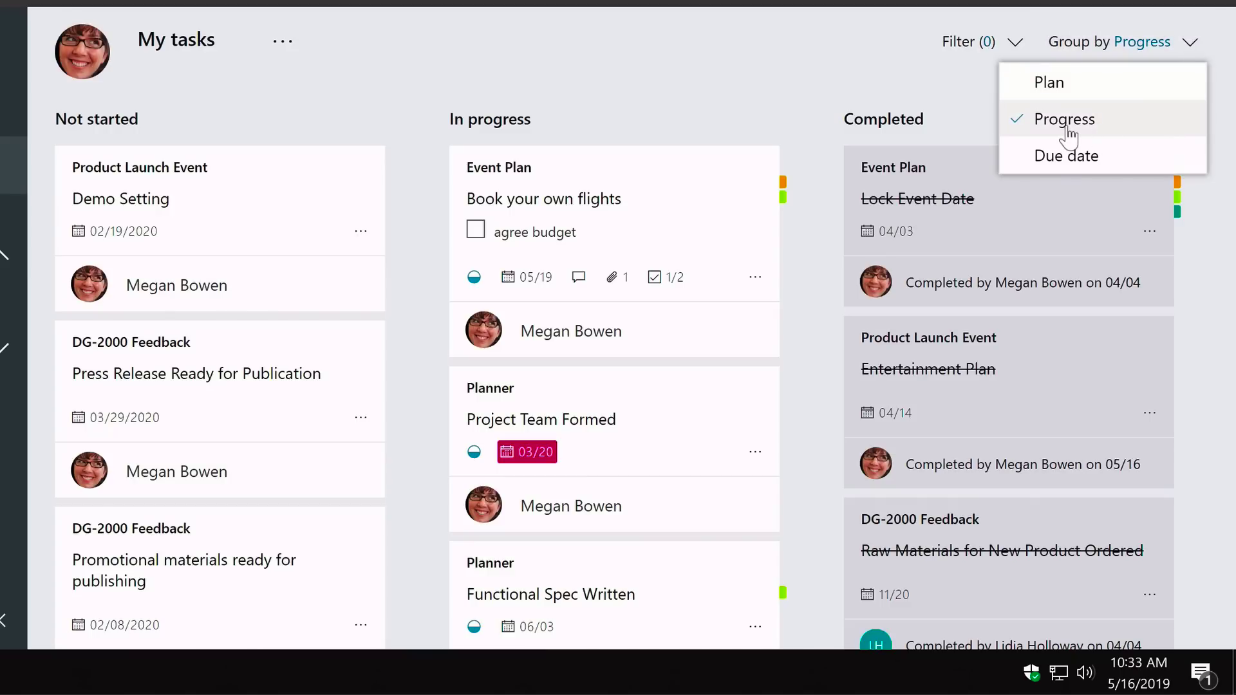
left_click(1140, 83)
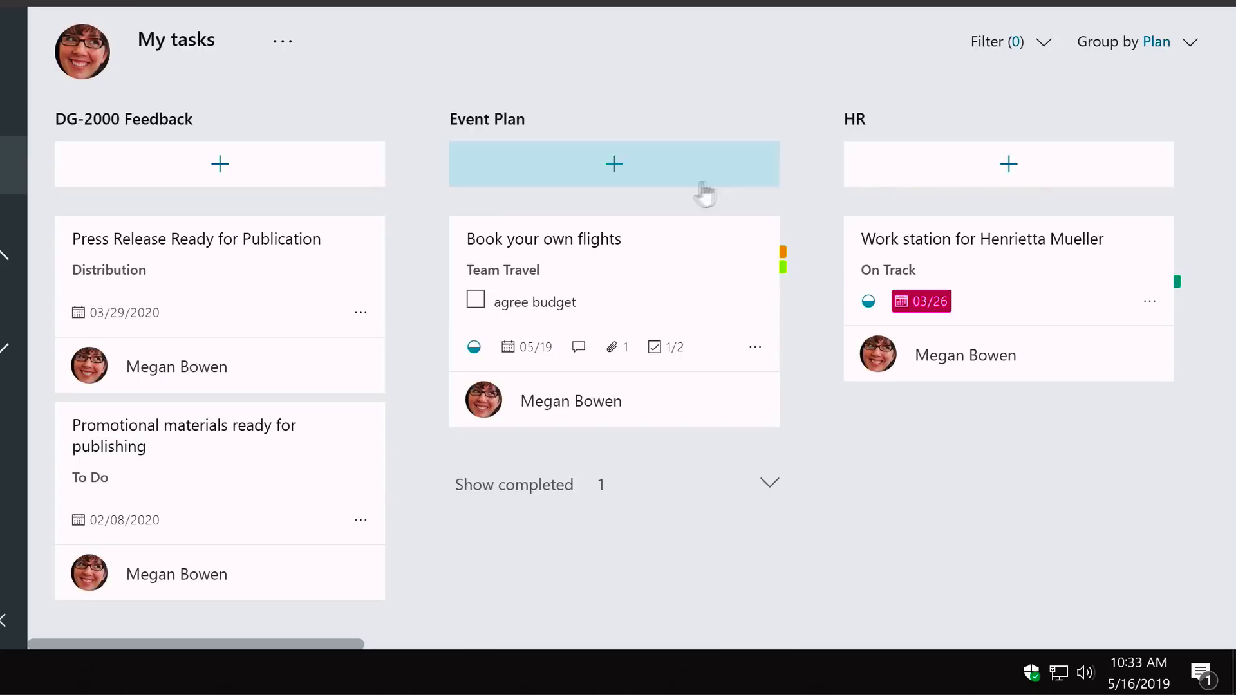
scroll(715, 193, "right", 10)
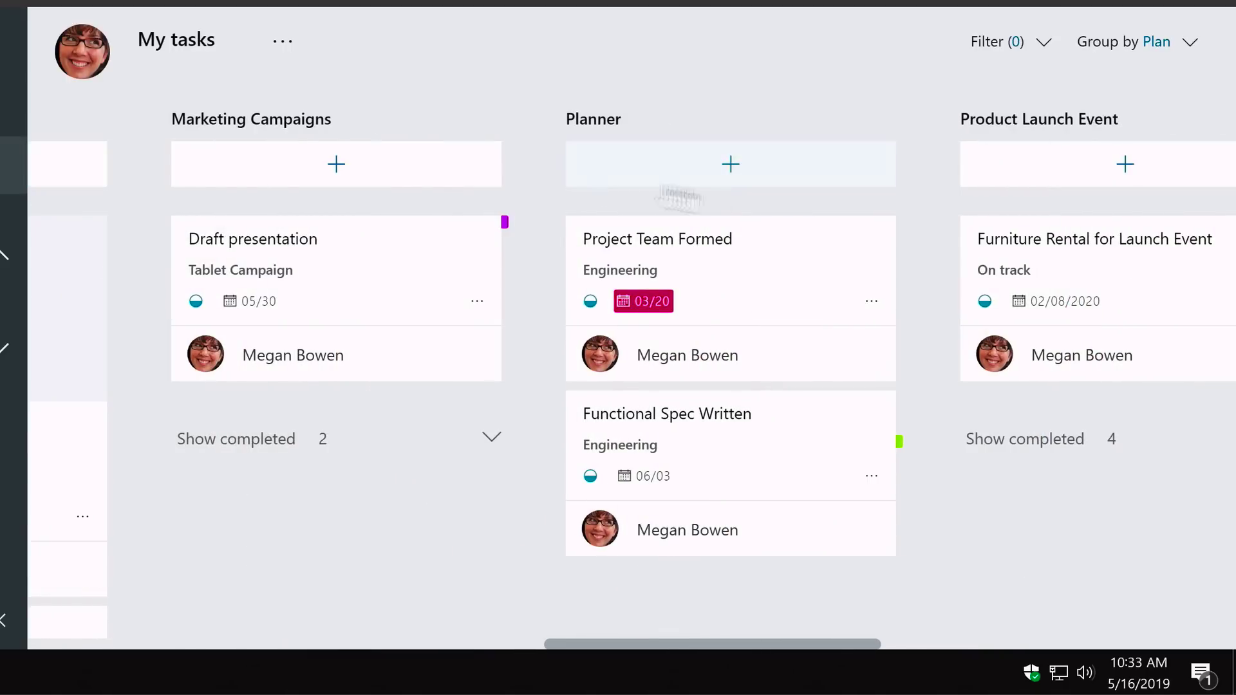
scroll(721, 193, "right", 10)
scroll(683, 202, "left", 20)
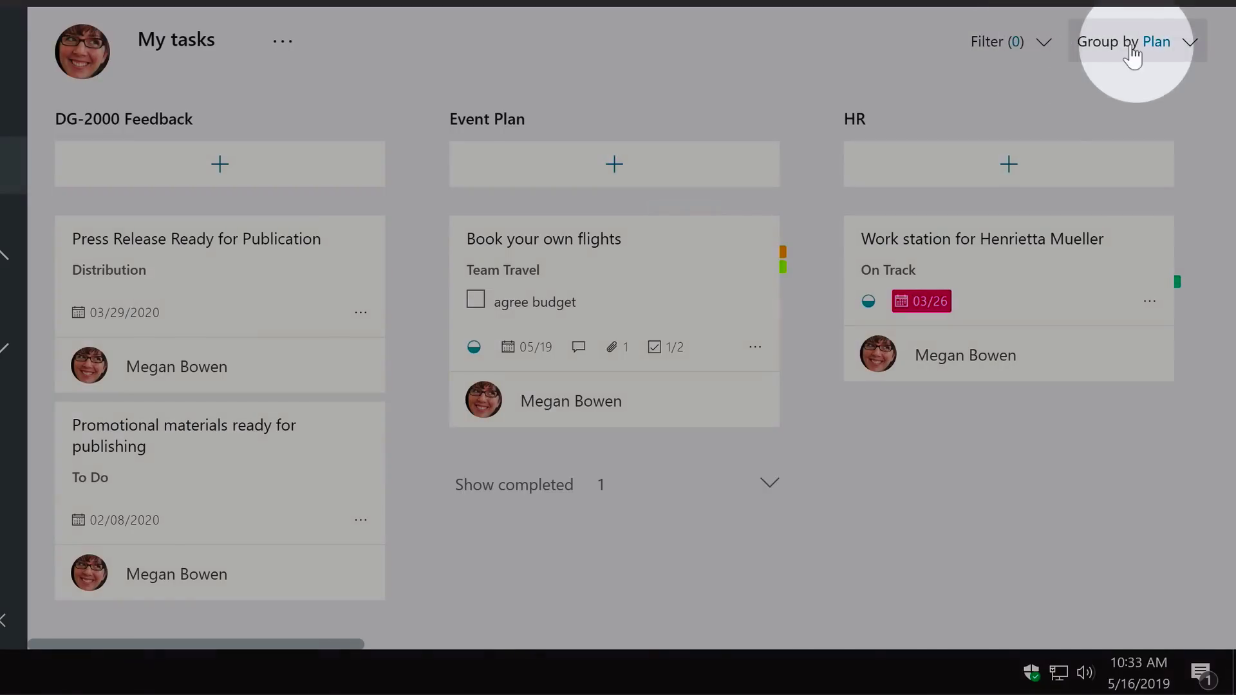
left_click(1133, 57)
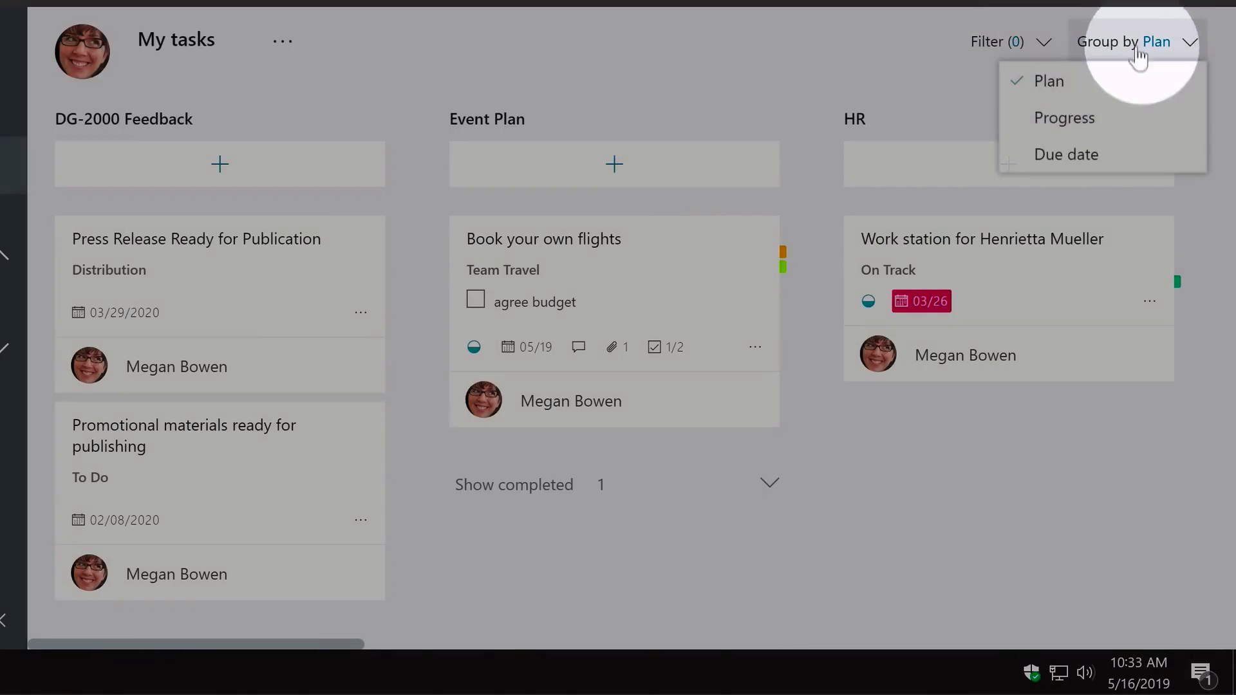
left_click(1081, 156)
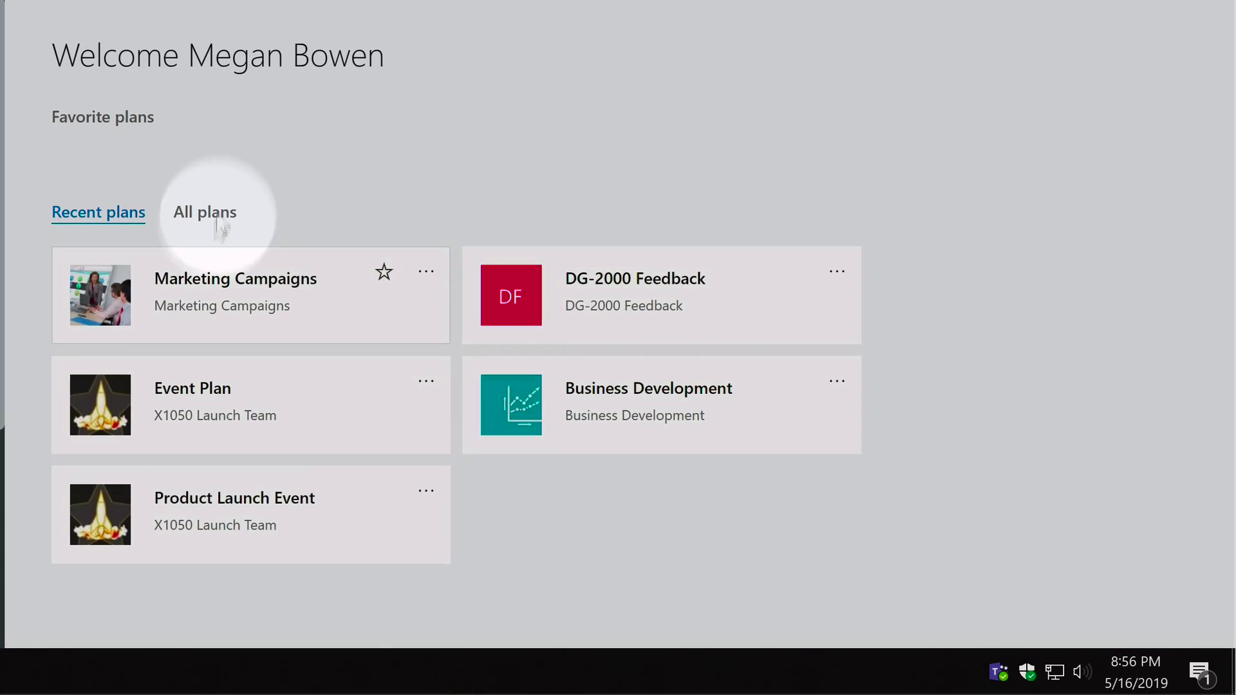
Step: Star the Marketing Campaigns plan card to add it to Favorite plans
left_click(216, 211)
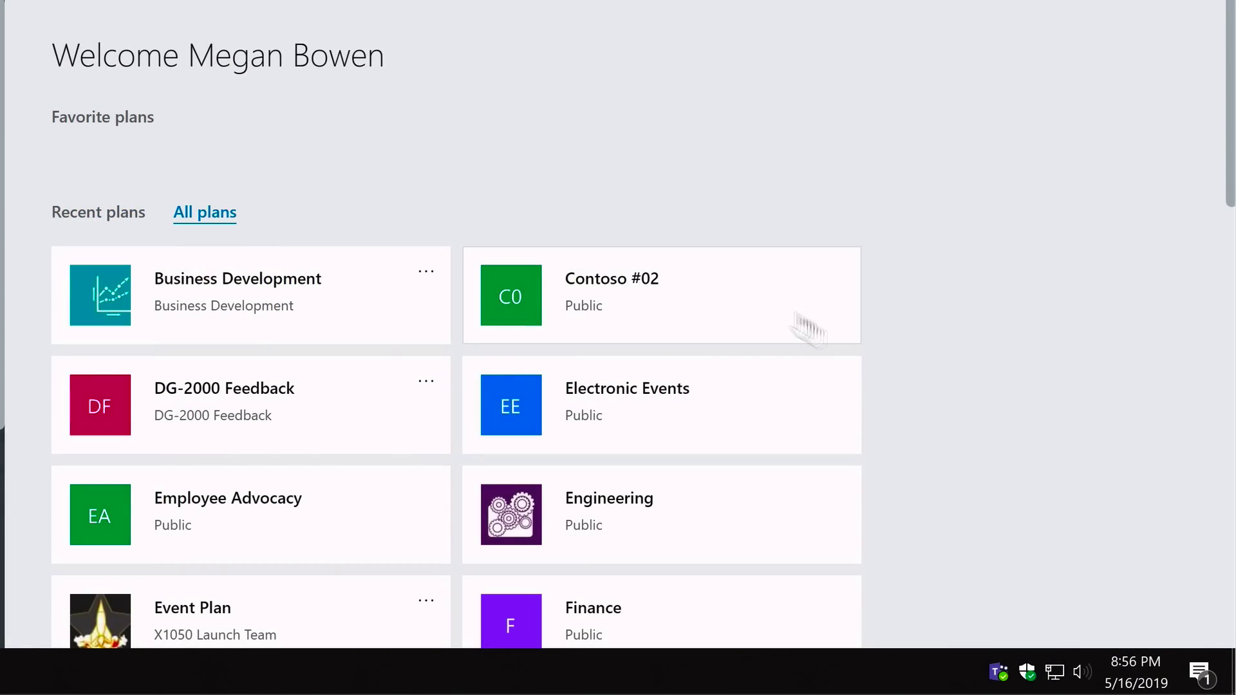
scroll(897, 386, "down", 12)
scroll(897, 379, "up", 12)
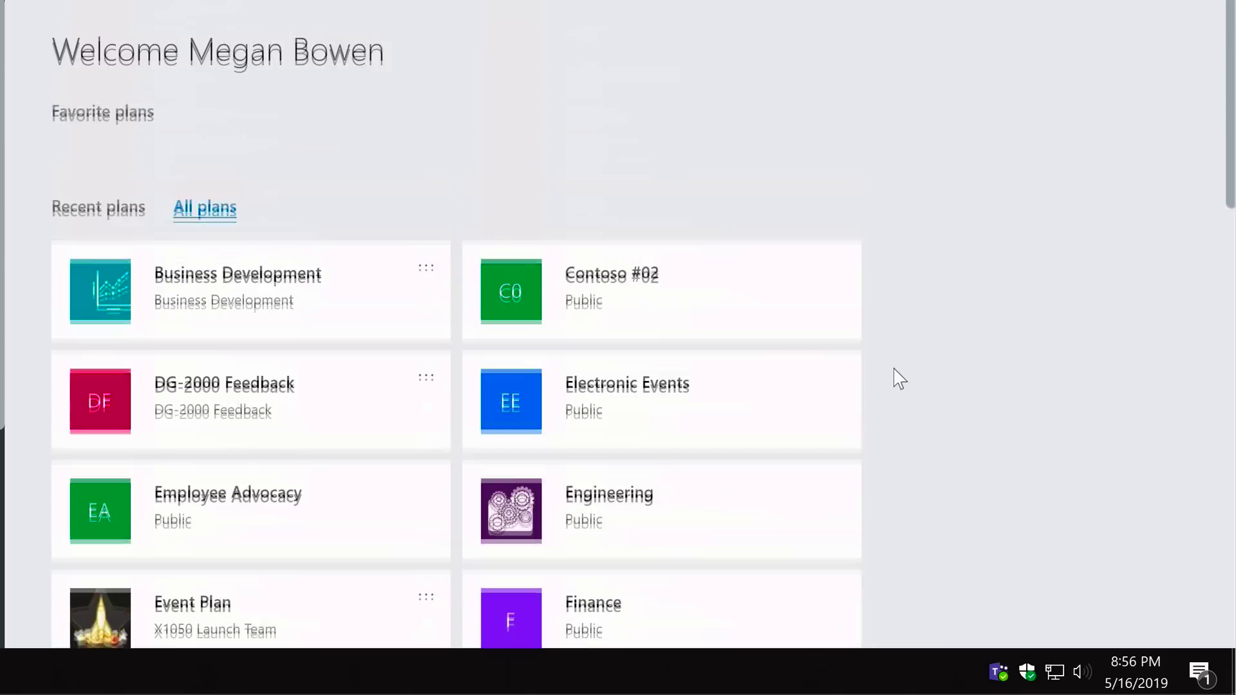
left_click(117, 222)
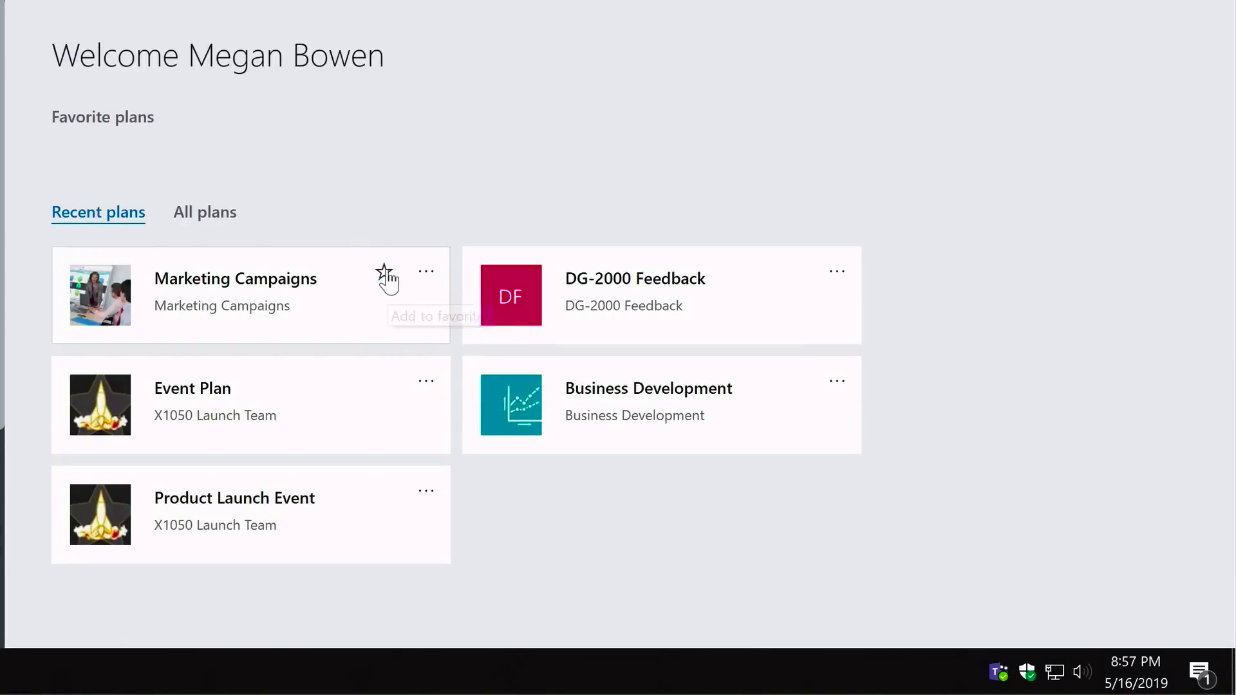
left_click(384, 275)
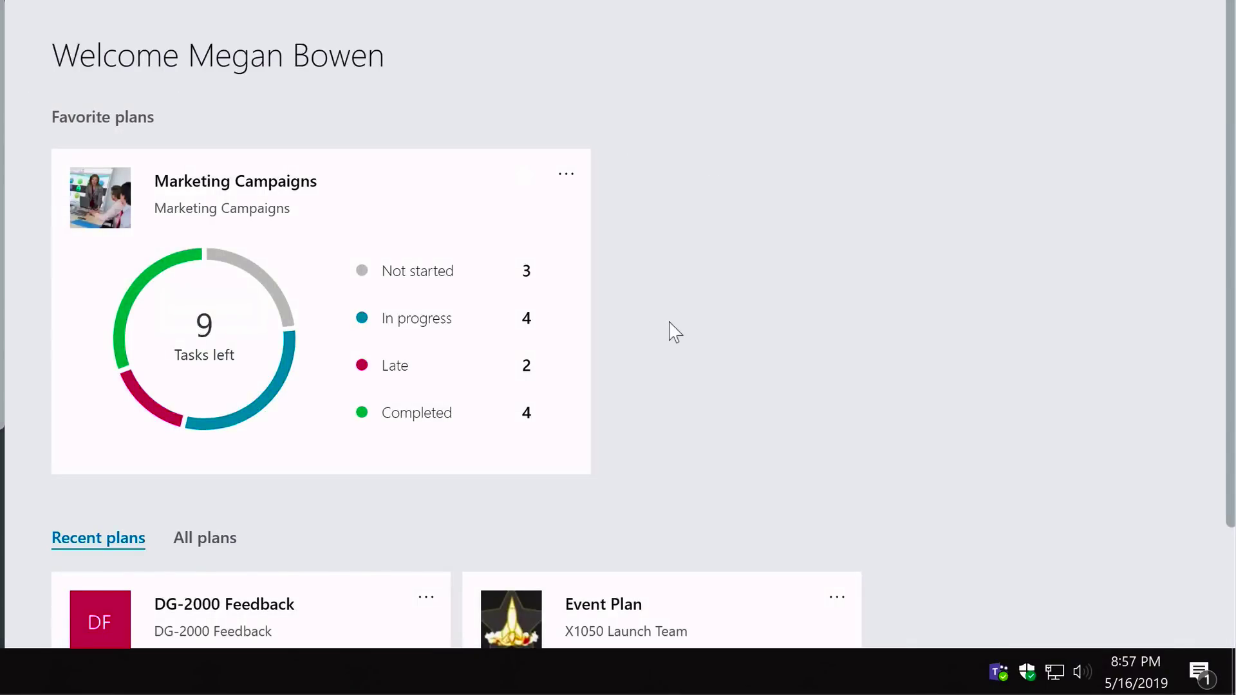
left_click(351, 250)
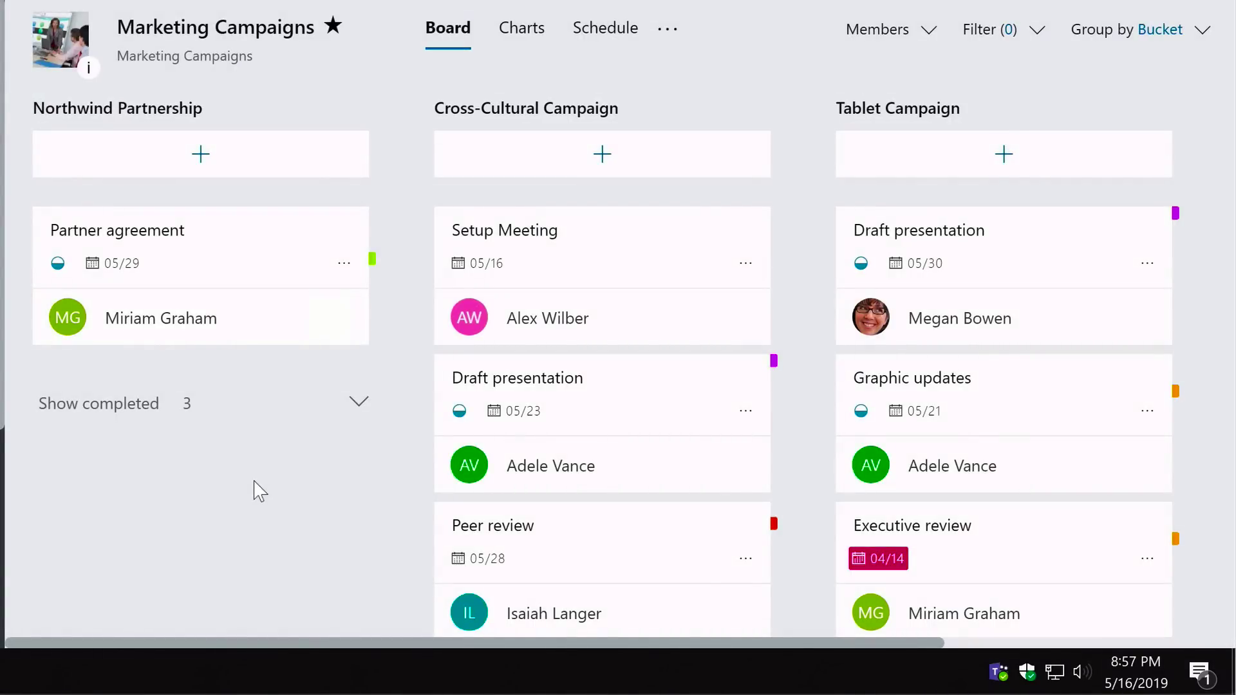
left_click_drag(237, 237, 499, 273)
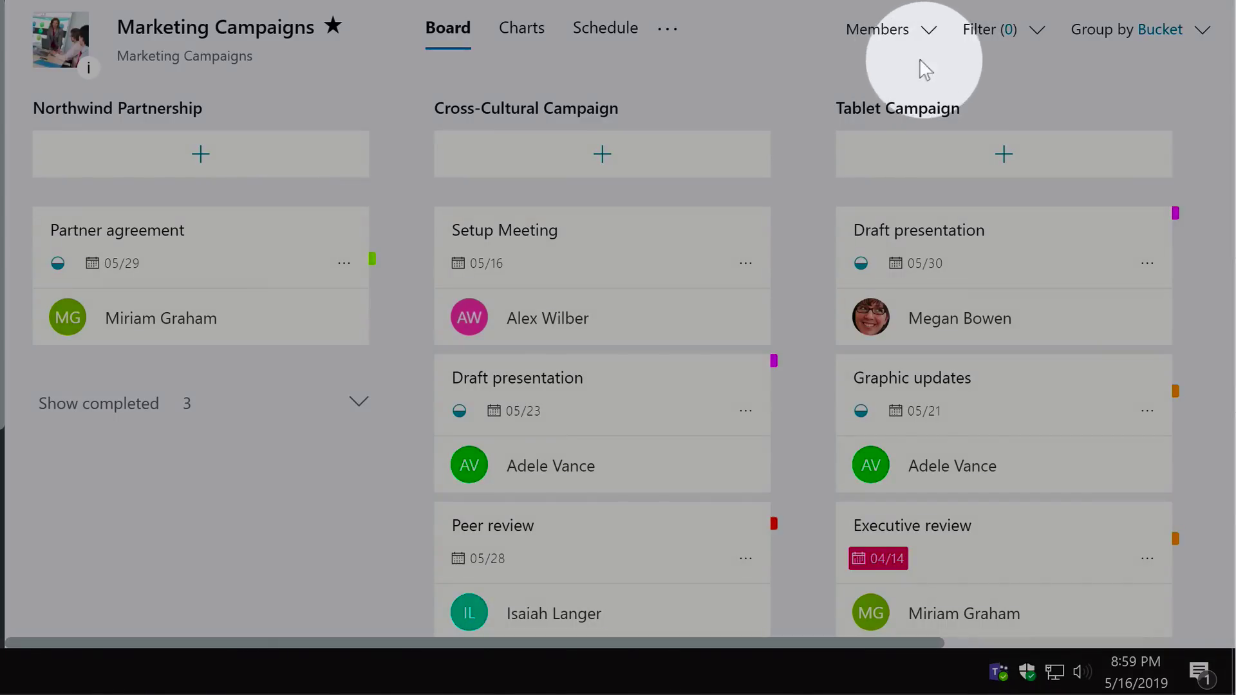
Step: Highlight Adele Vance's tasks from the Members list, then reopen the member list
left_click(925, 32)
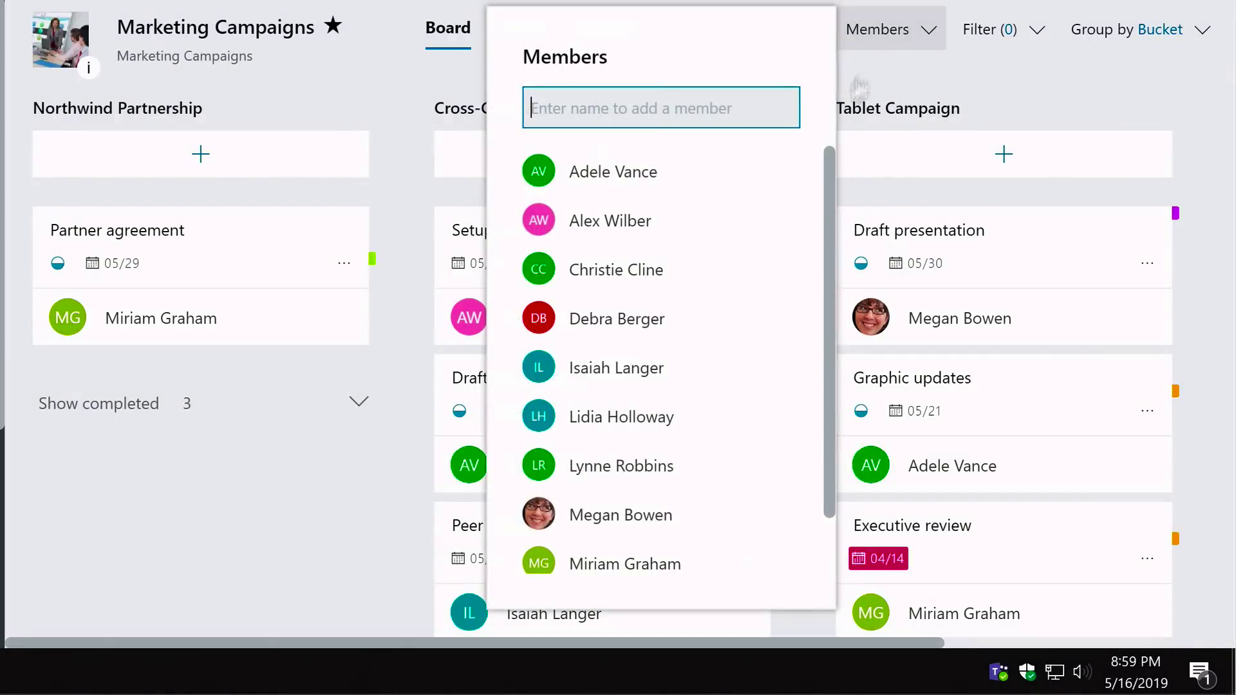
scroll(692, 240, "down", 2)
scroll(669, 247, "up", 2)
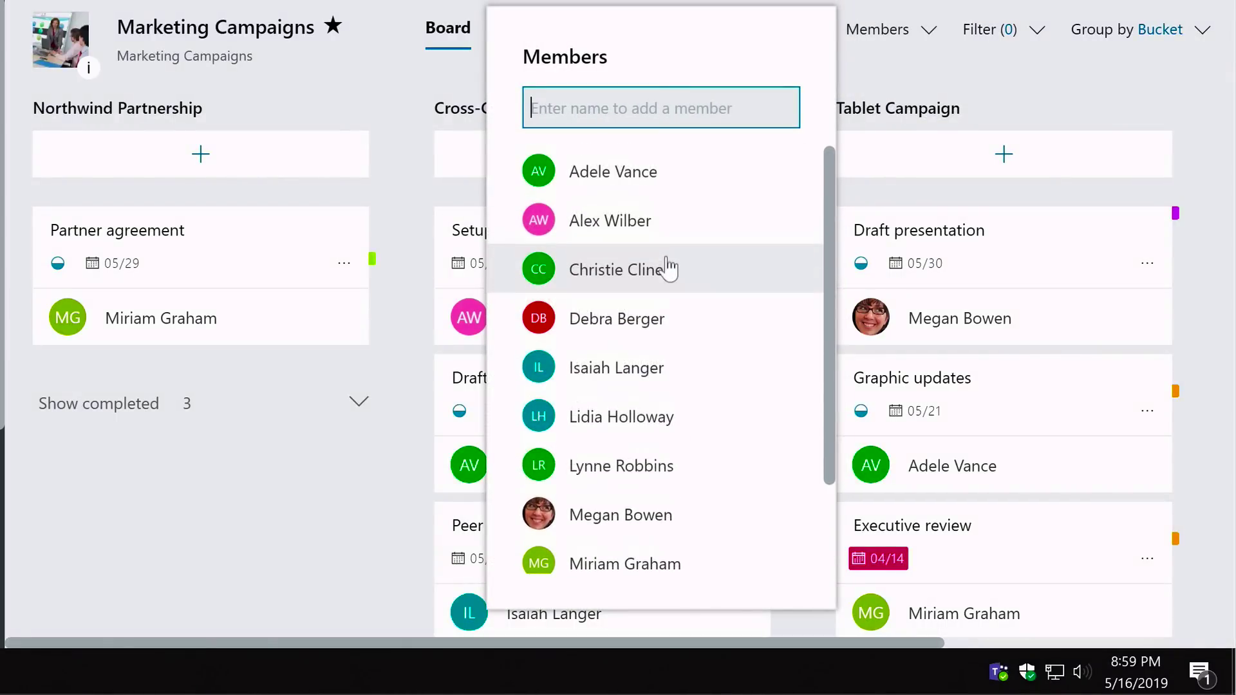
left_click(705, 183)
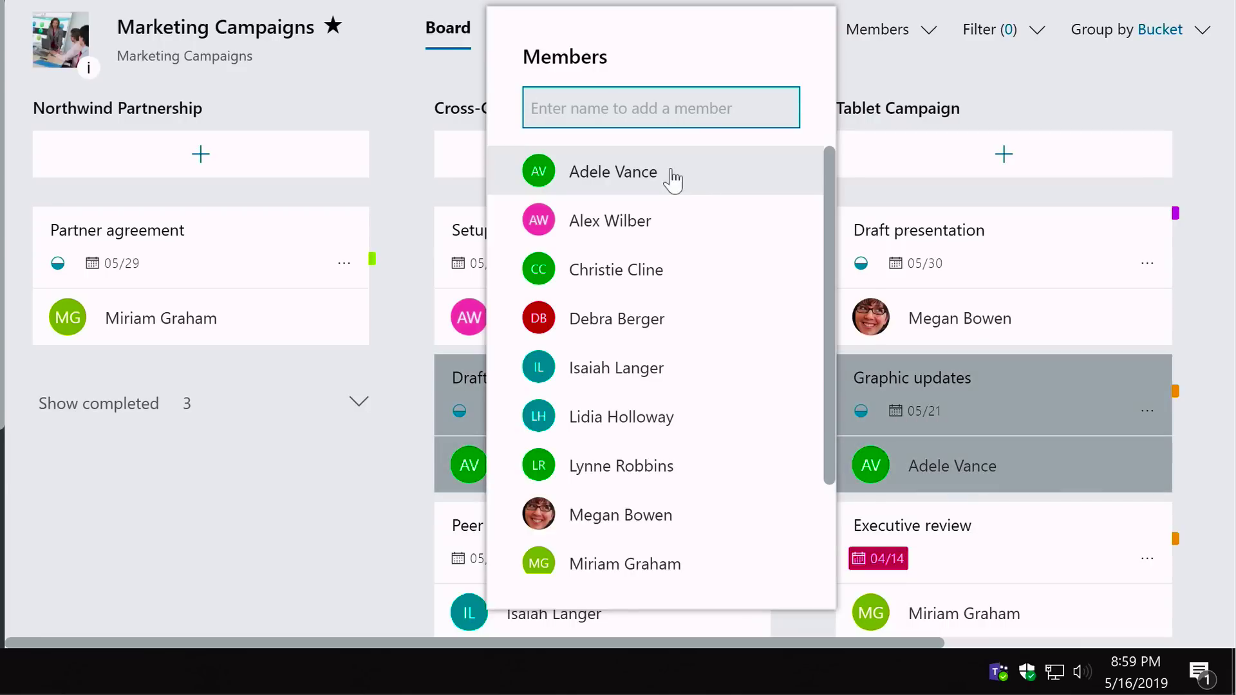
left_click(384, 434)
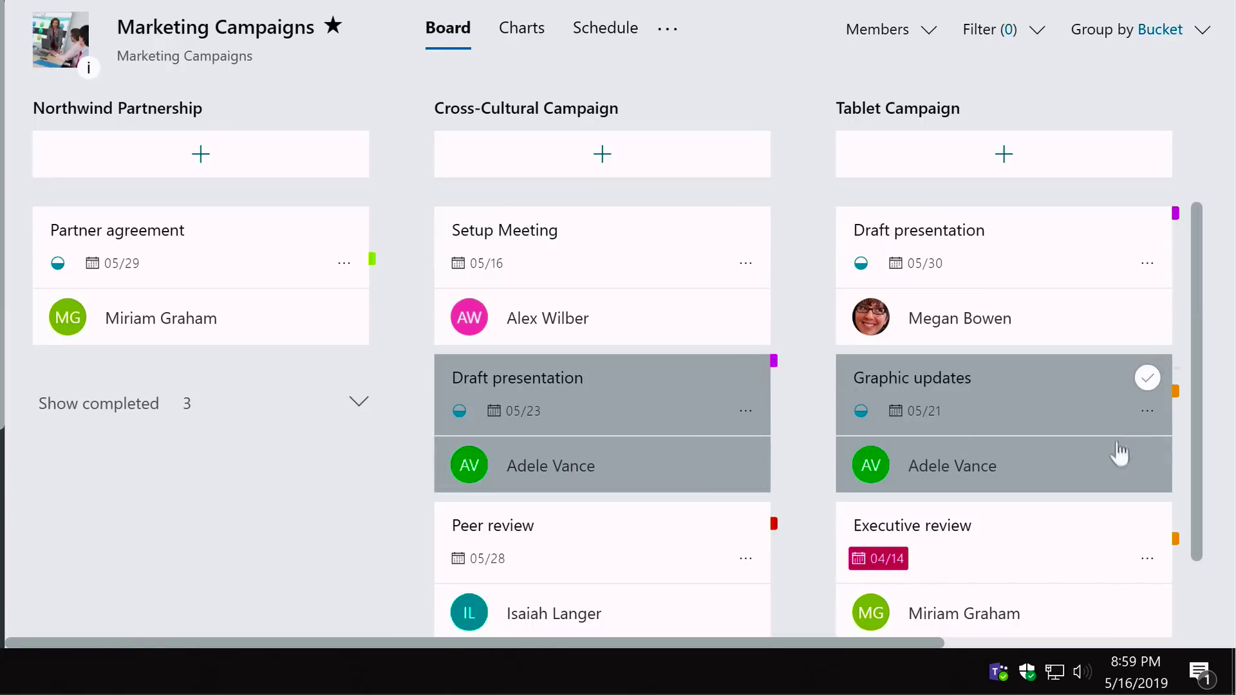
scroll(505, 441, "down", 4)
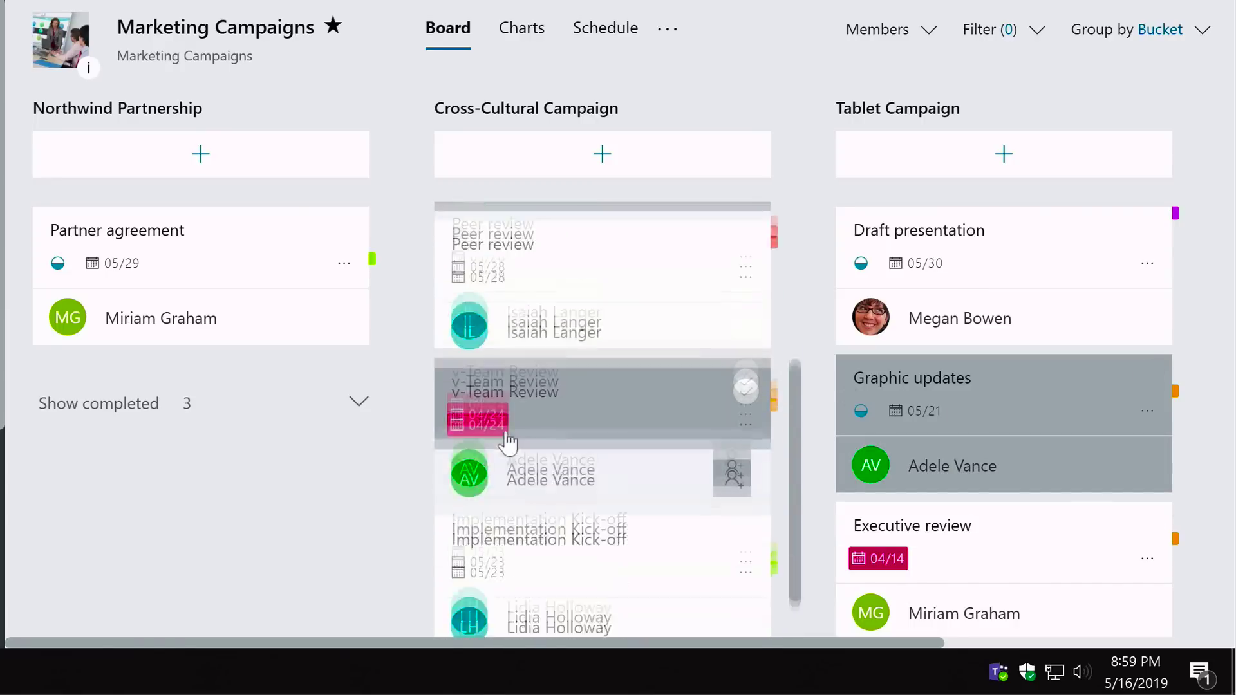
left_click(877, 29)
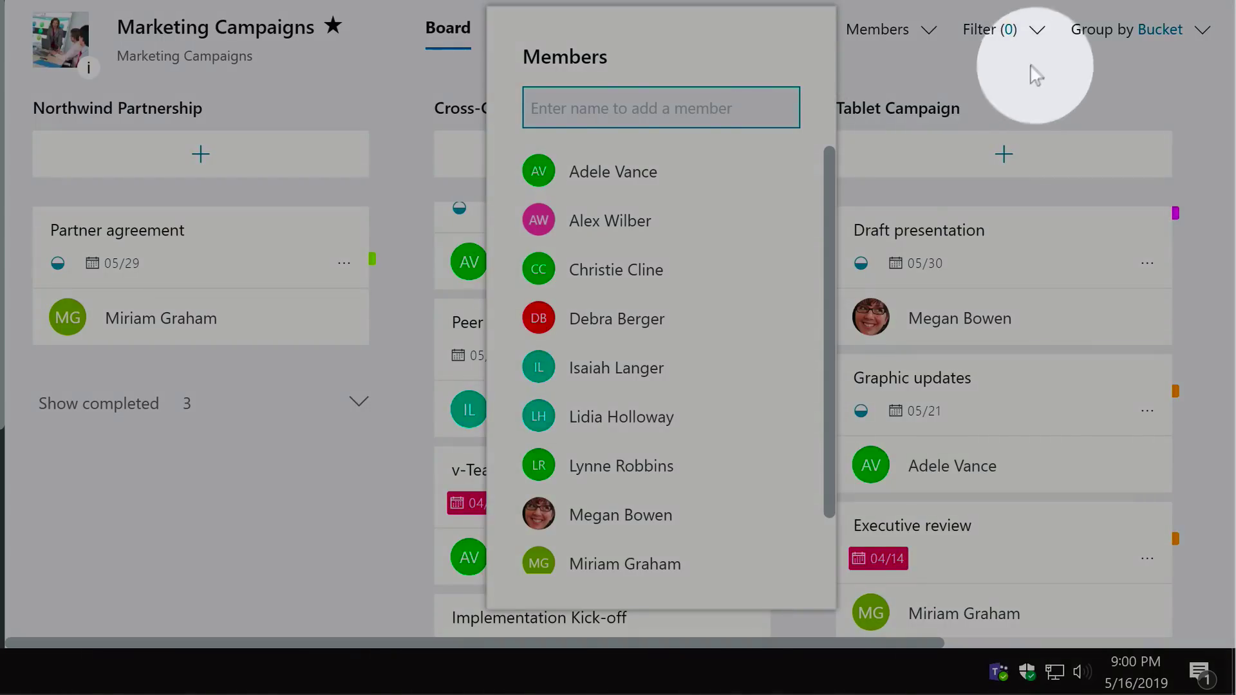
Step: Filter the board to show only one assignee's tasks under Assignment
left_click(1020, 37)
scroll(872, 342, "down", 10)
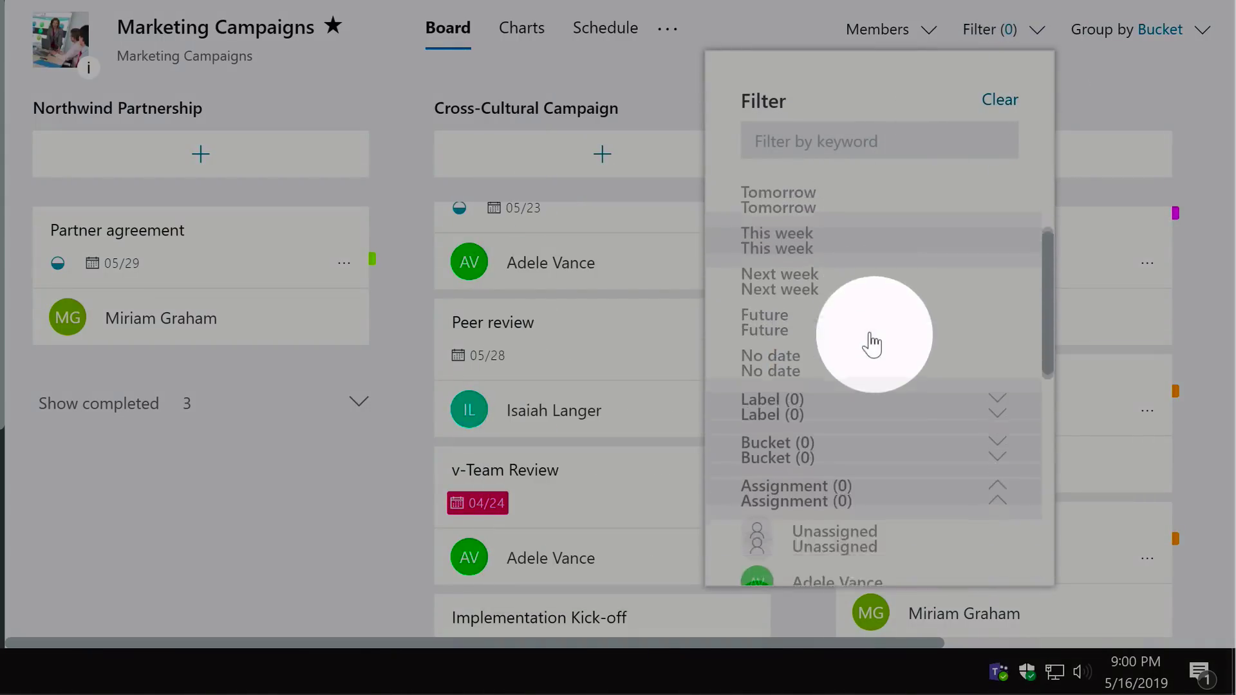
scroll(872, 341, "up", 3)
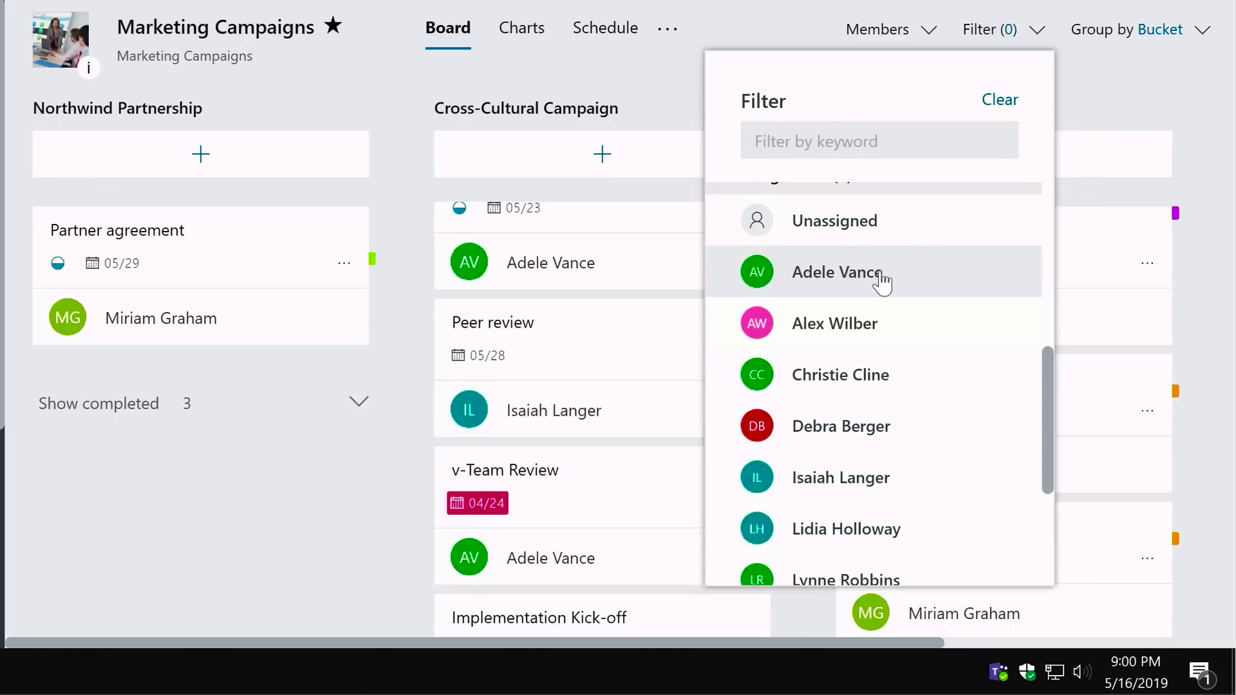
left_click(883, 282)
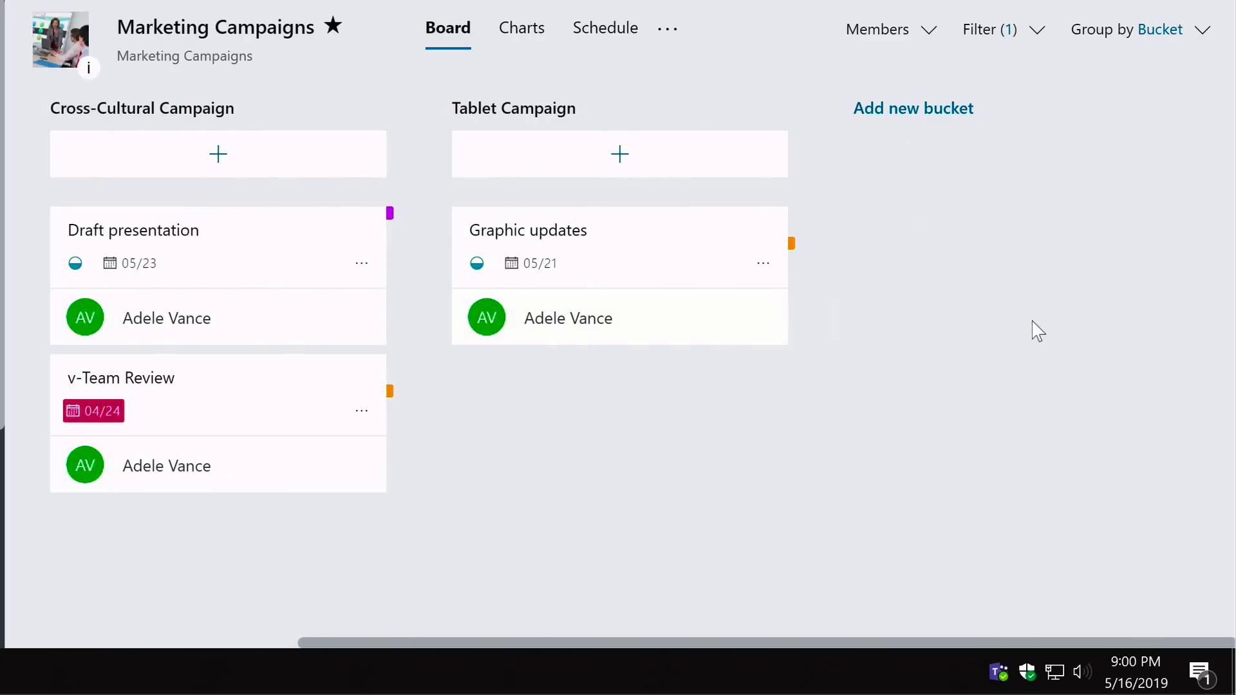
Step: Clear the assignee filter so Filter shows (0) and every task returns
left_click(980, 29)
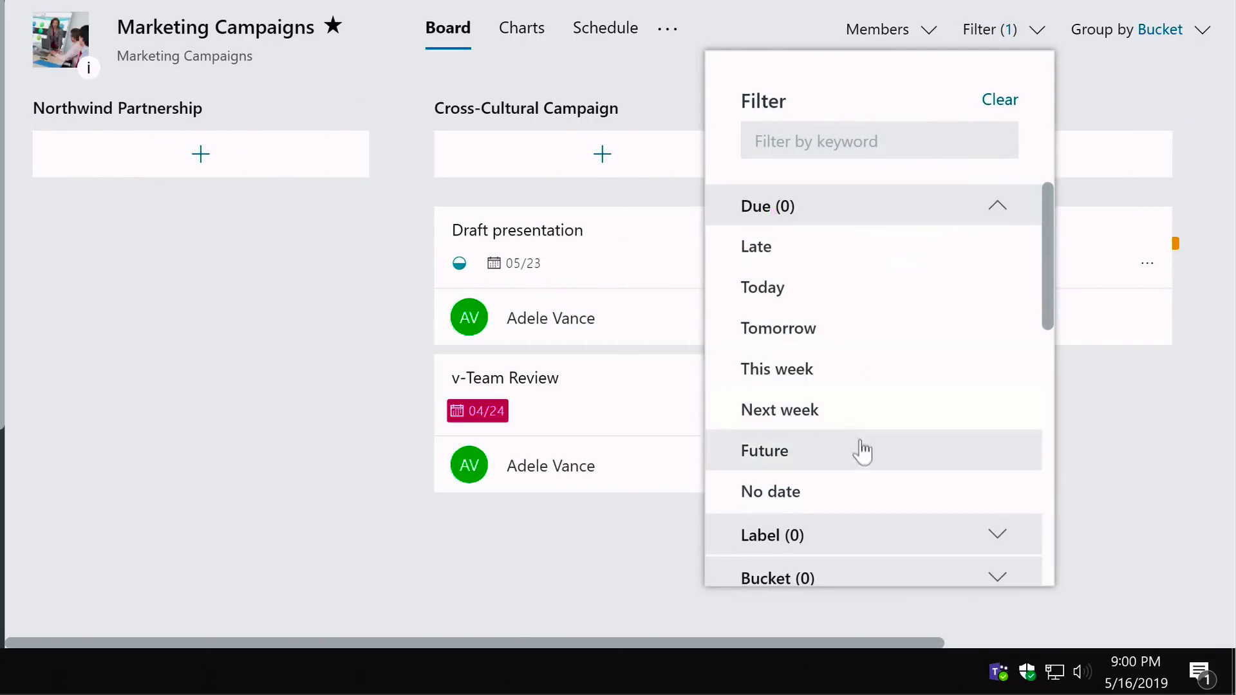
scroll(856, 425, "down", 5)
left_click(864, 364)
scroll(866, 347, "up", 5)
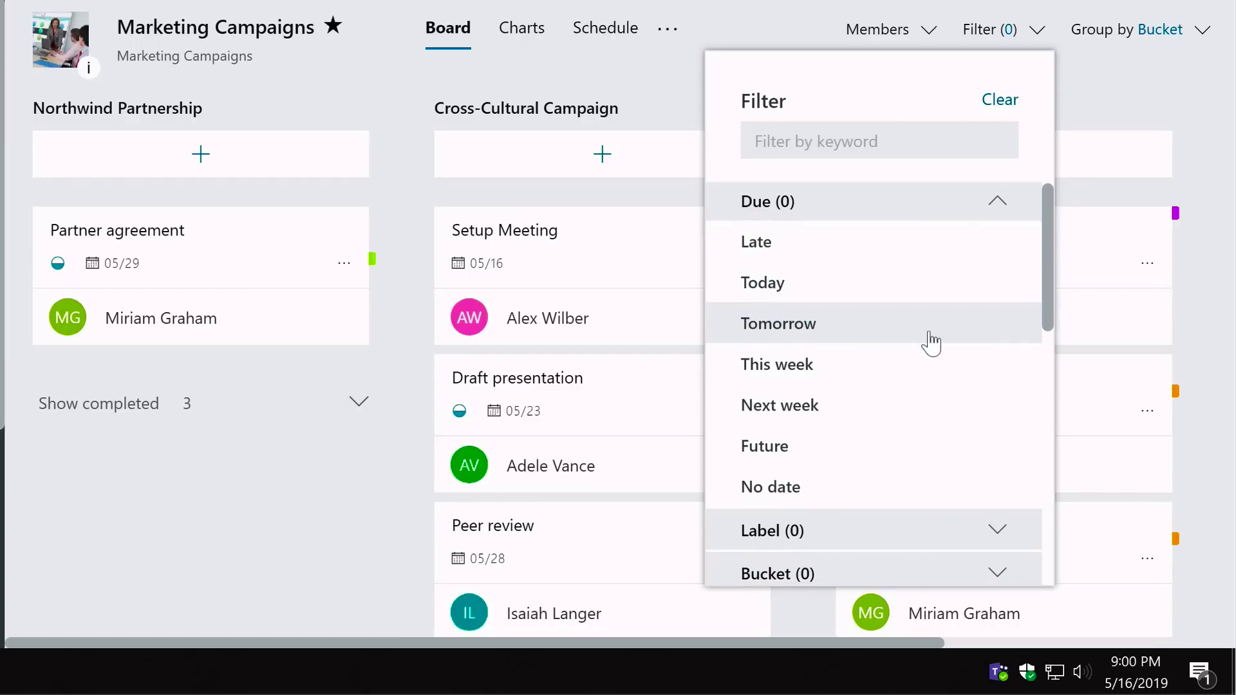
scroll(921, 339, "down", 5)
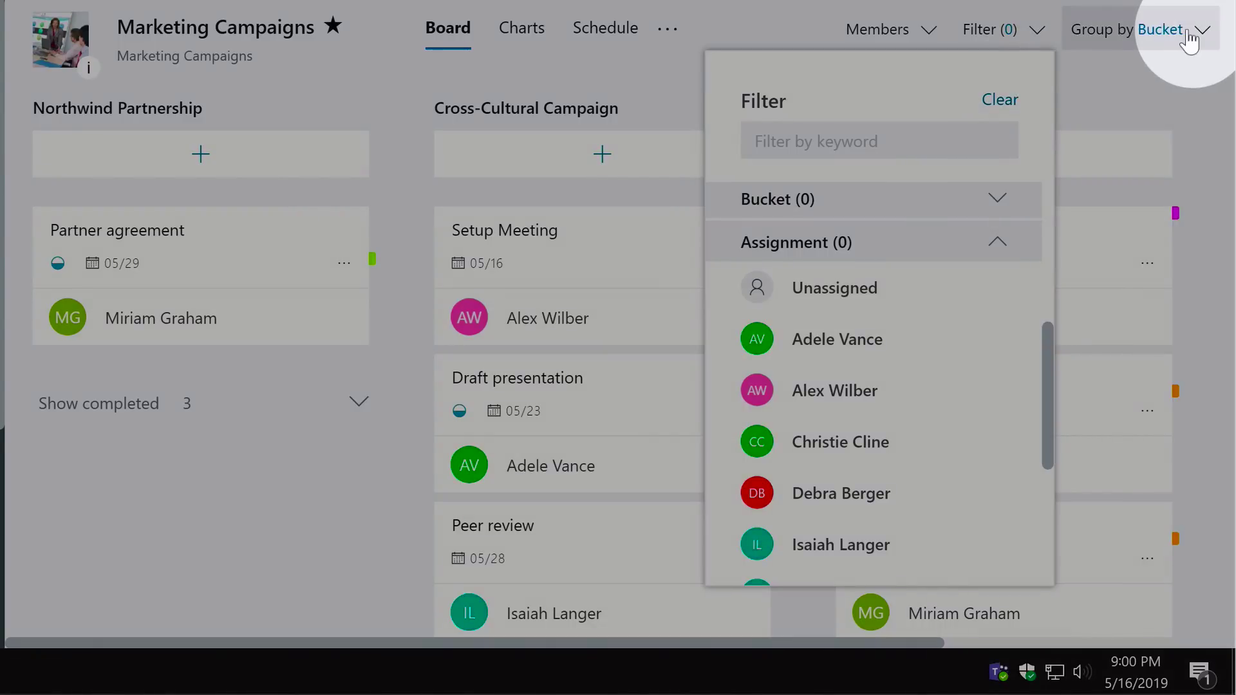
Step: Group the board by Assigned to, then by Progress
left_click(1187, 32)
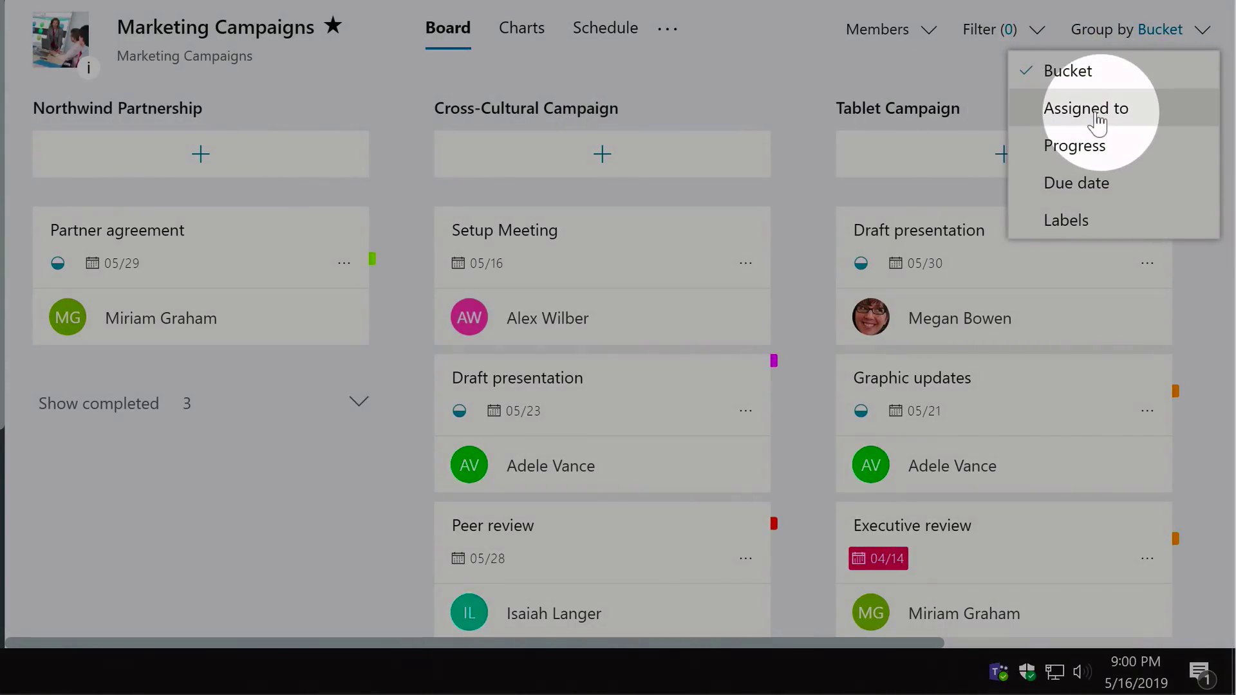
left_click(1097, 123)
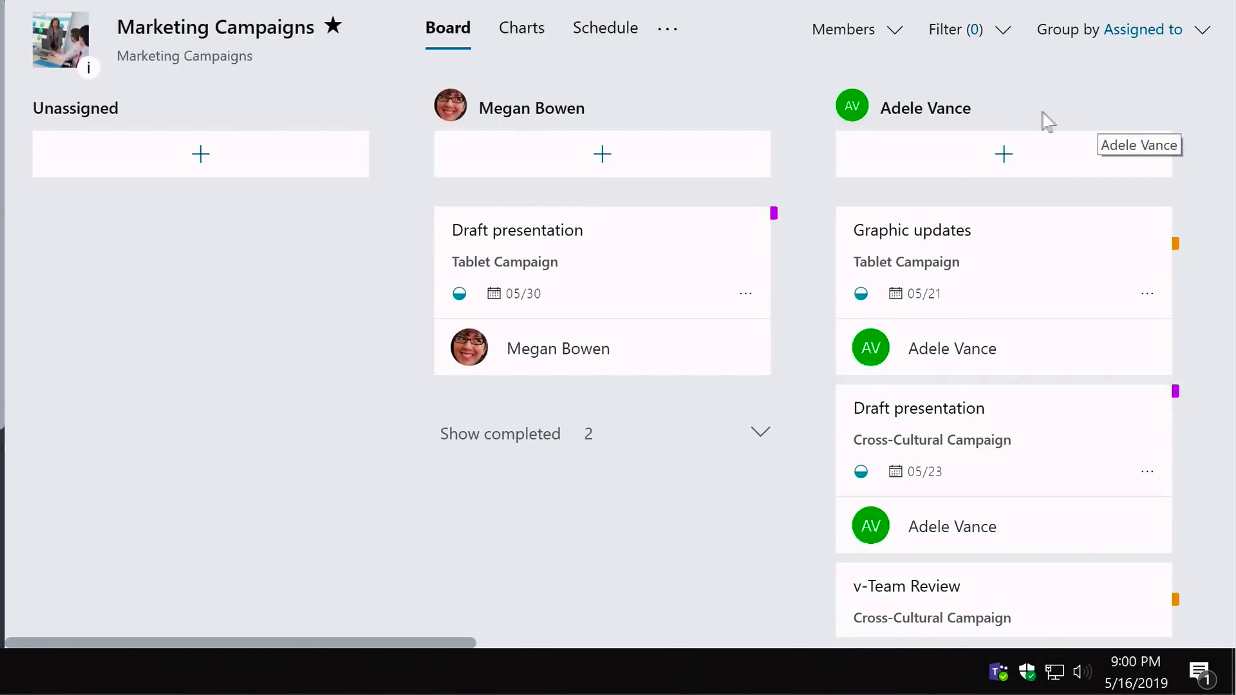
scroll(898, 201, "right", 15)
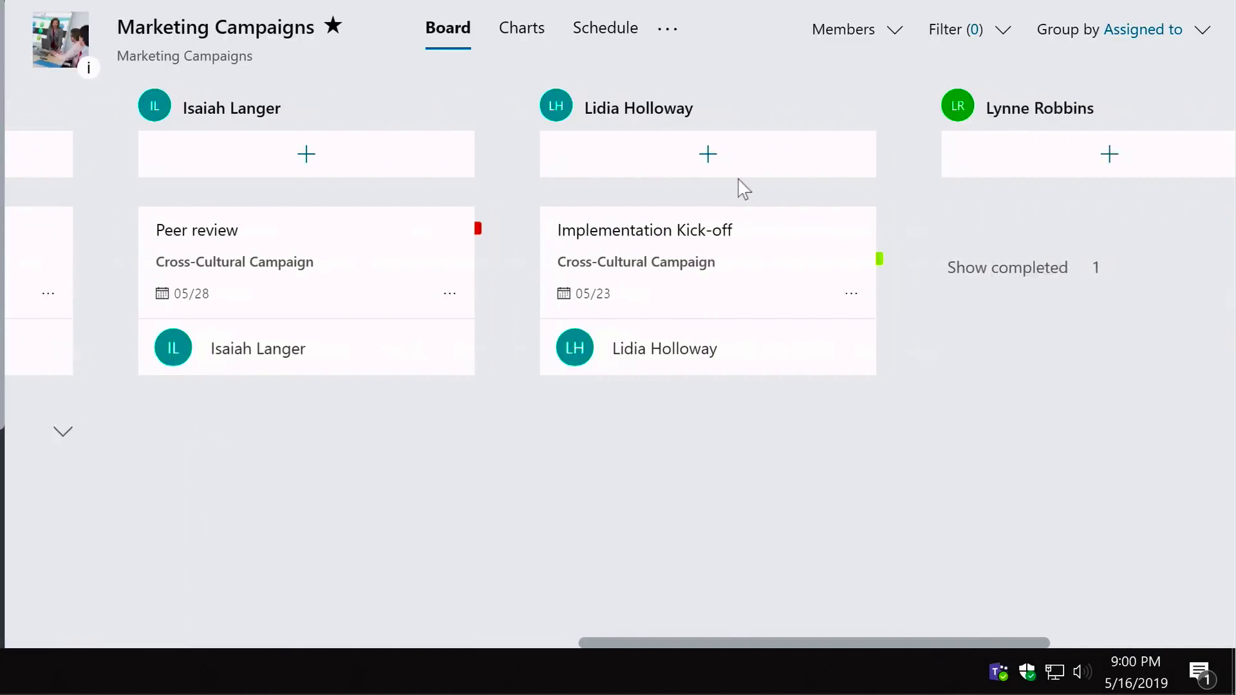
scroll(724, 189, "left", 15)
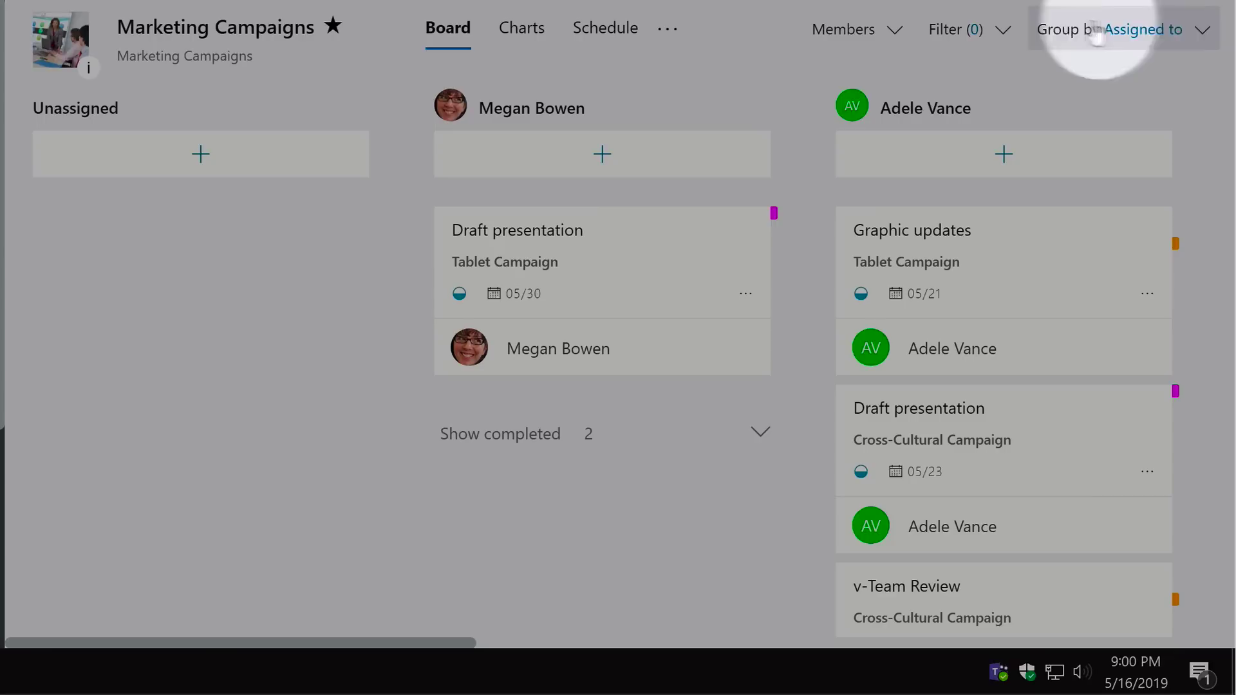
left_click(1096, 35)
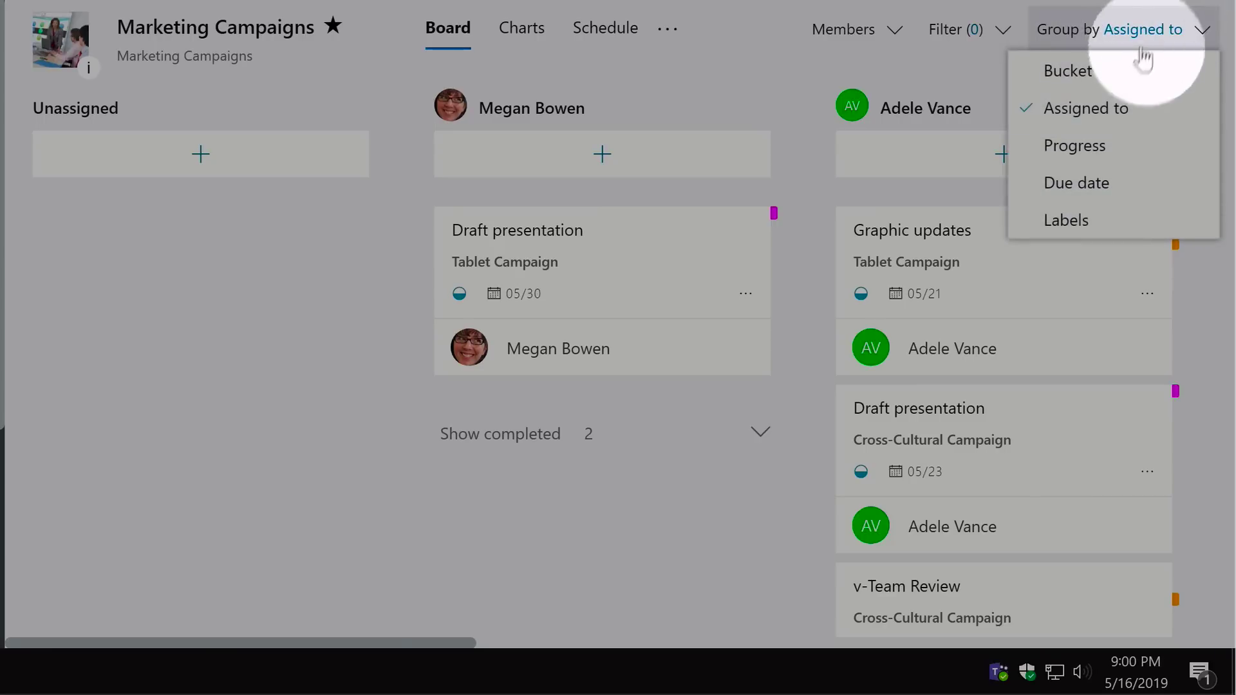
left_click(1075, 145)
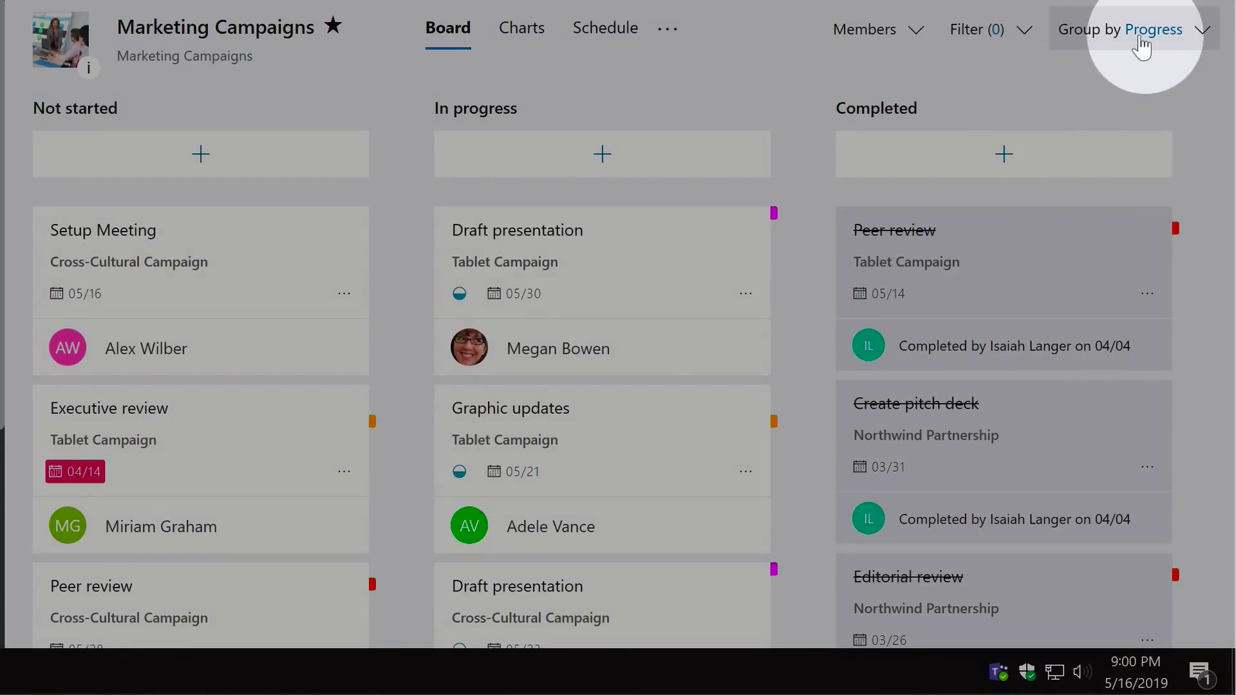
Step: Regroup the board by Due date, then settle on Labels
left_click(1136, 36)
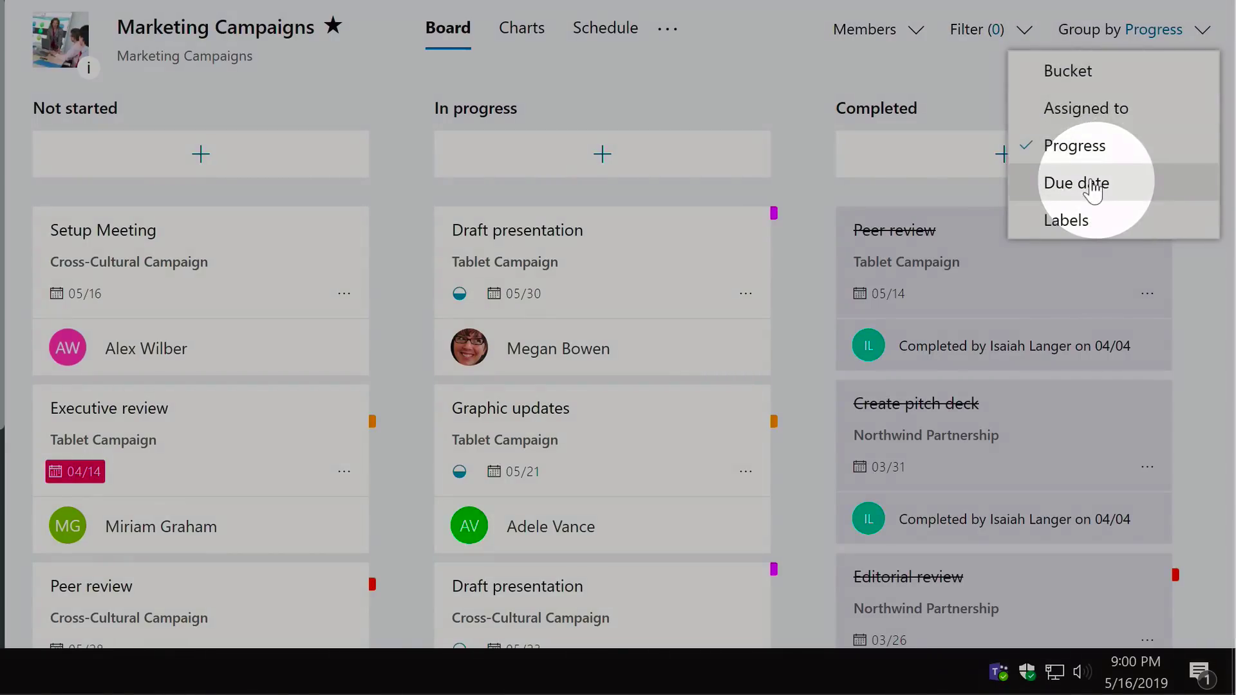
left_click(1093, 187)
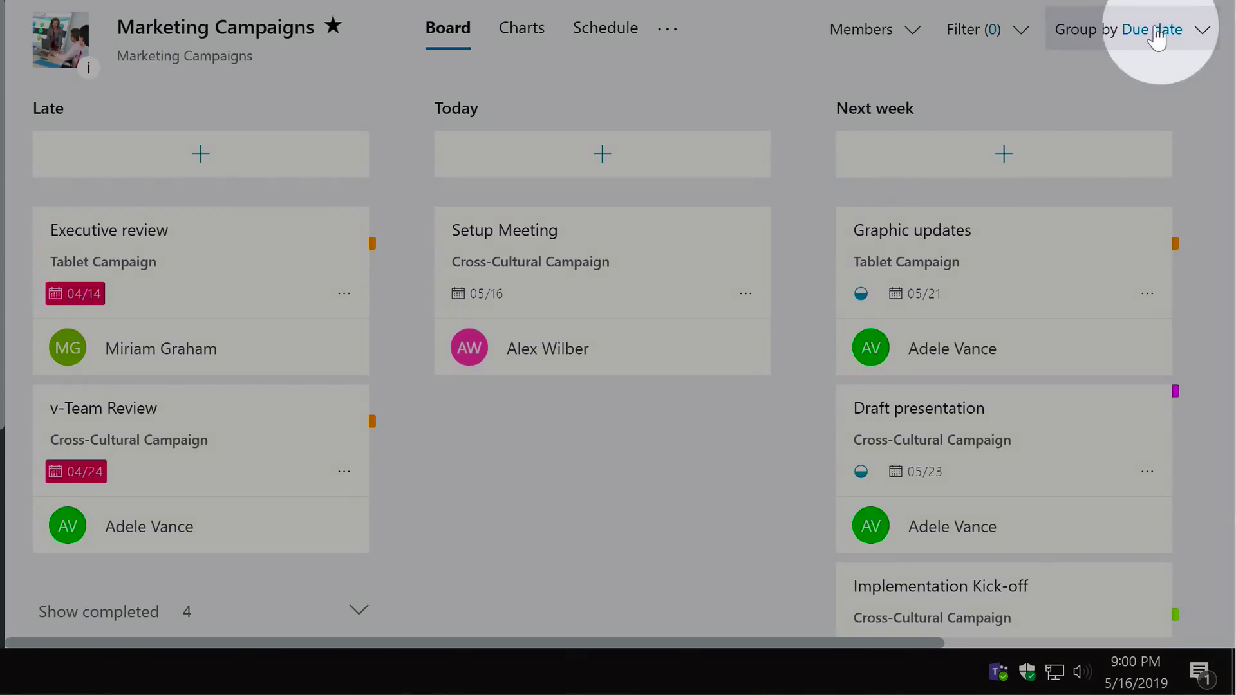
left_click(1155, 36)
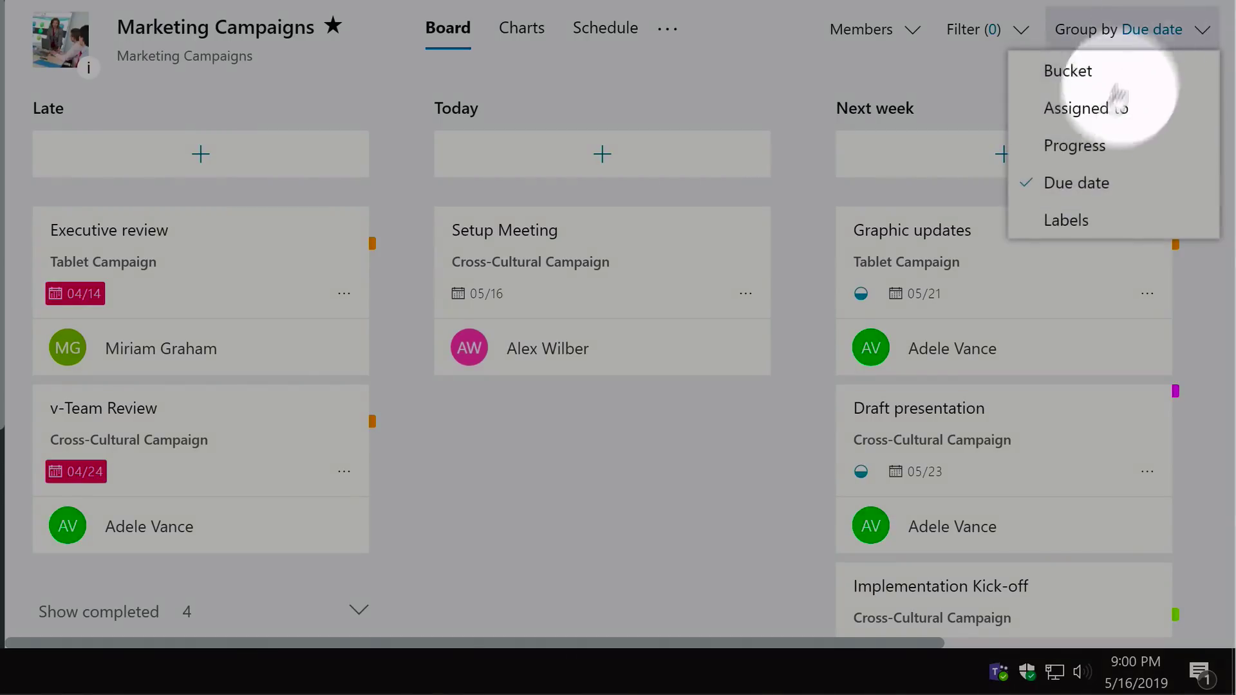
left_click(1063, 226)
scroll(895, 241, "right", 10)
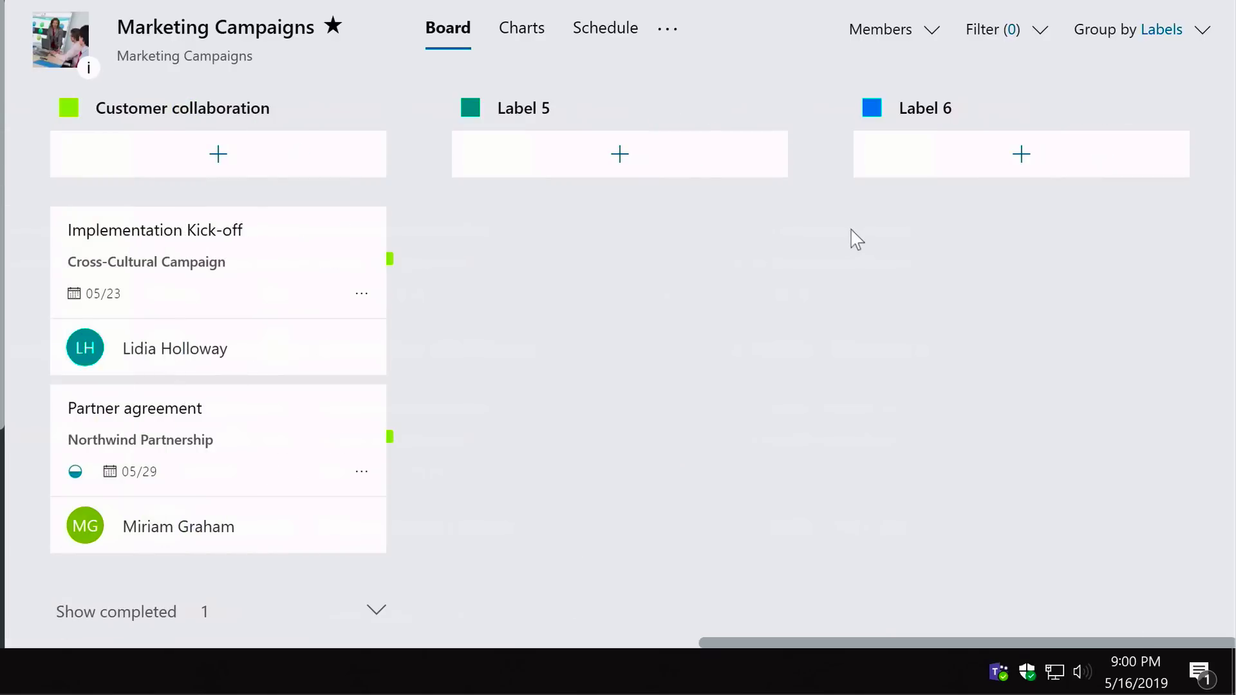
scroll(856, 239, "left", 10)
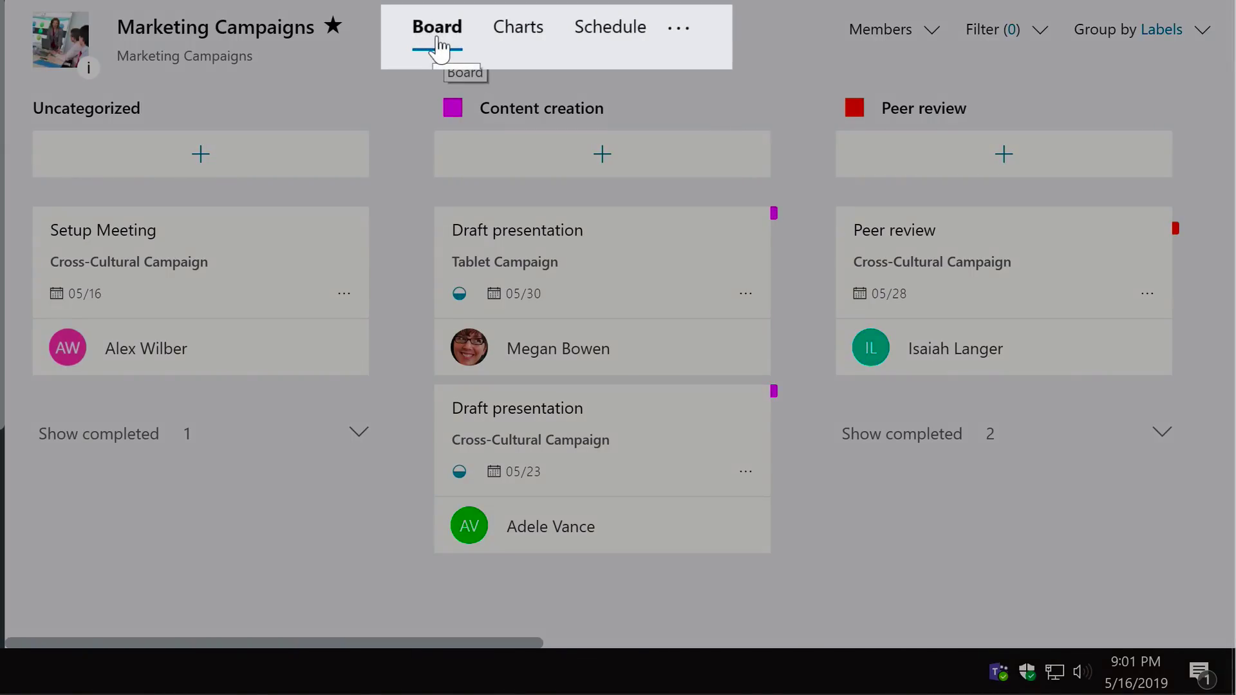
Step: Switch the plan to Charts view and review its status and member charts
left_click(524, 35)
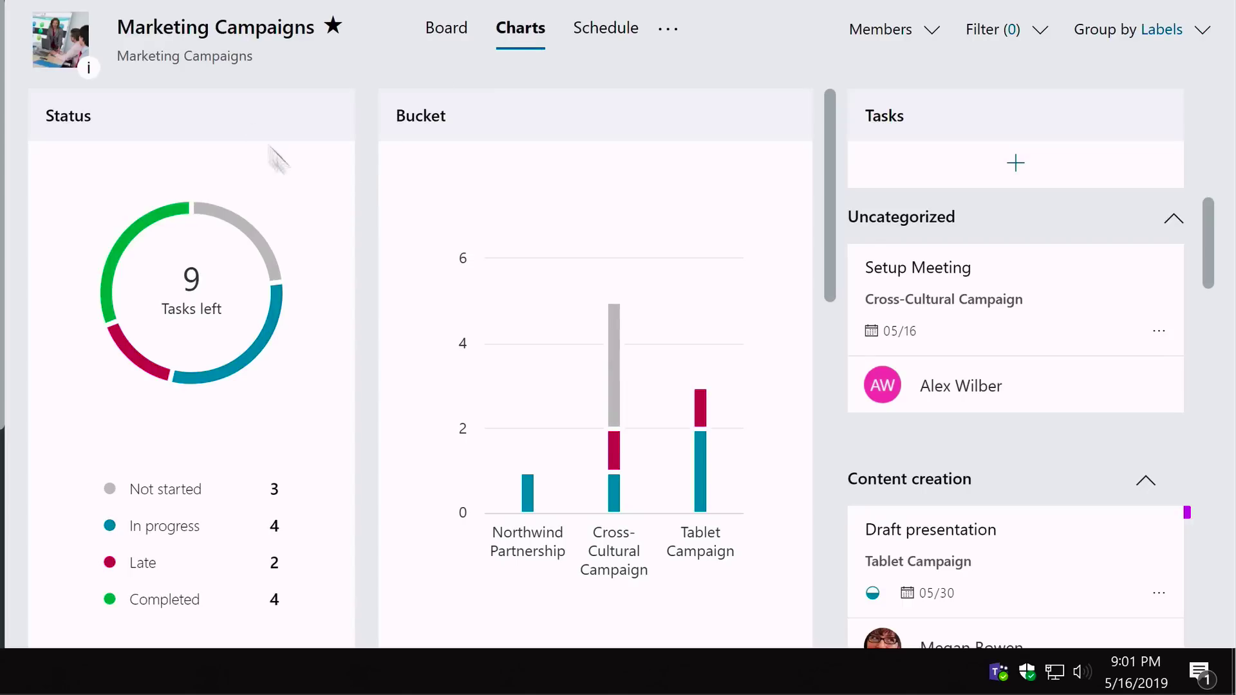
mouse_move(248, 226)
scroll(308, 206, "down", 1)
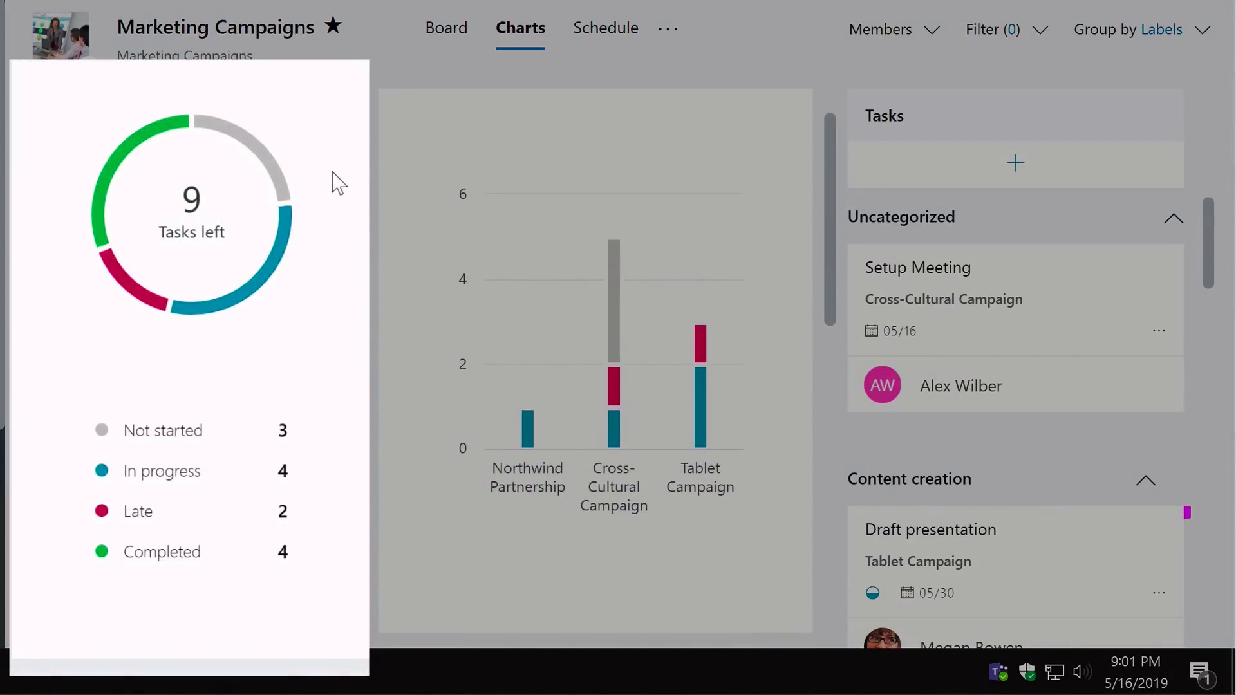
scroll(450, 199, "up", 1)
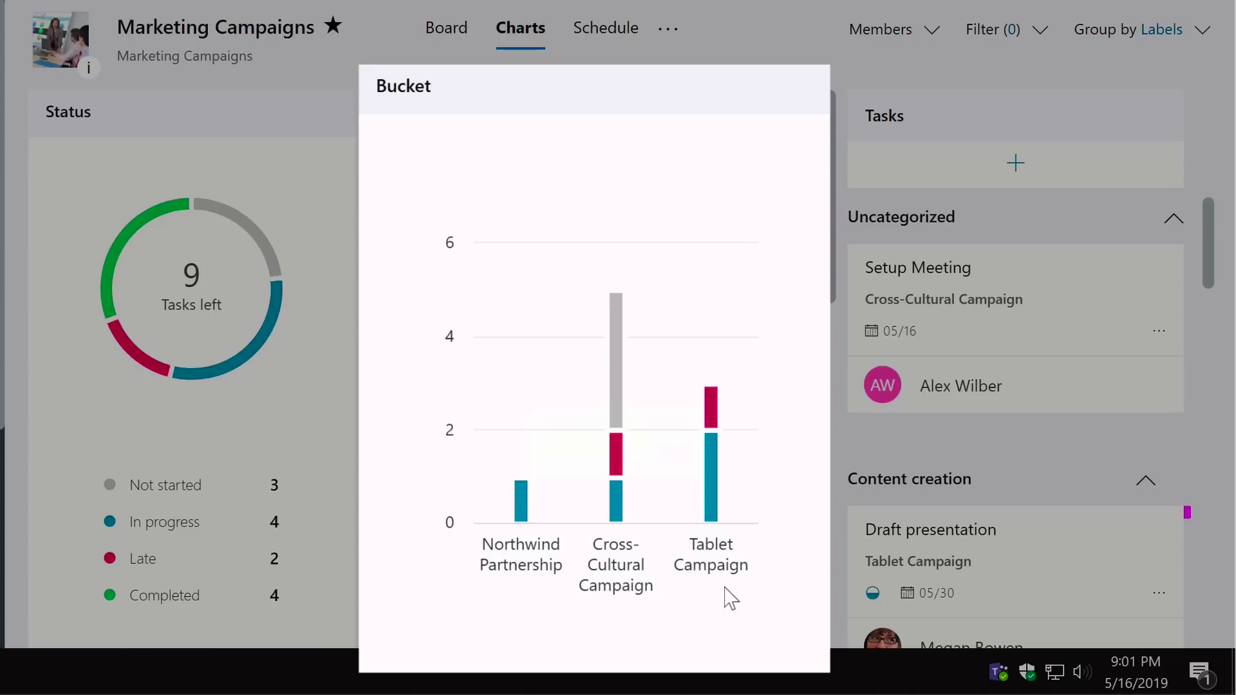
mouse_move(732, 477)
mouse_move(616, 319)
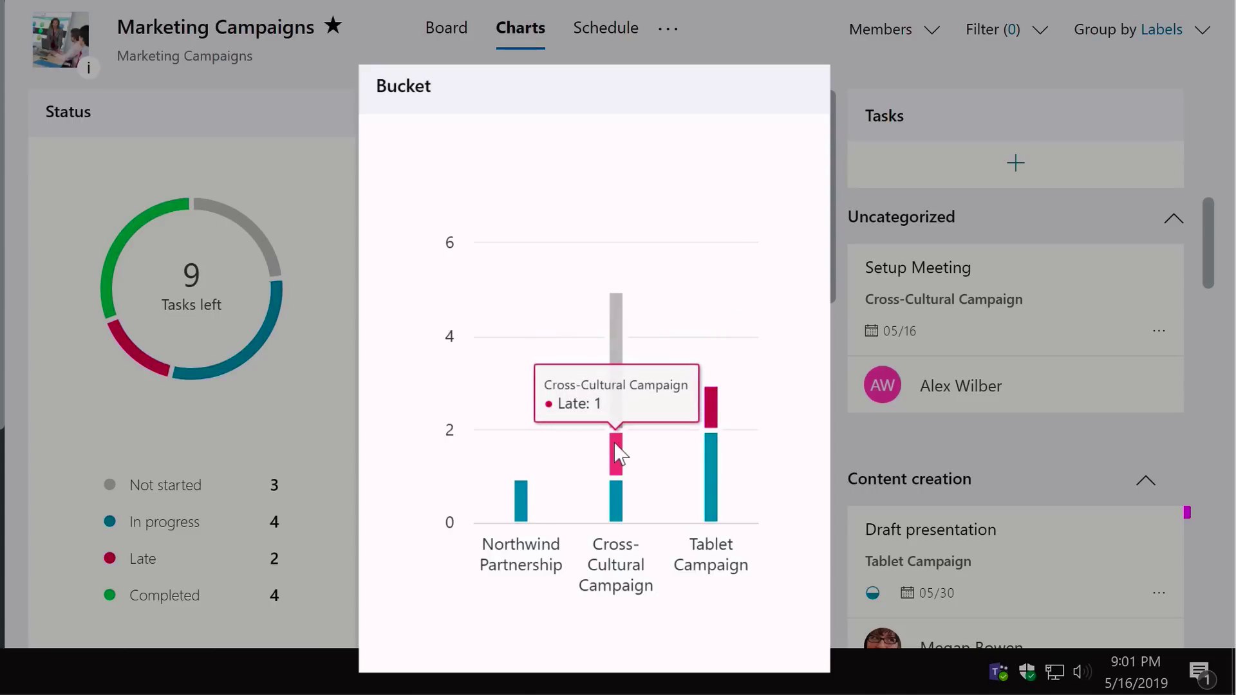
mouse_move(719, 383)
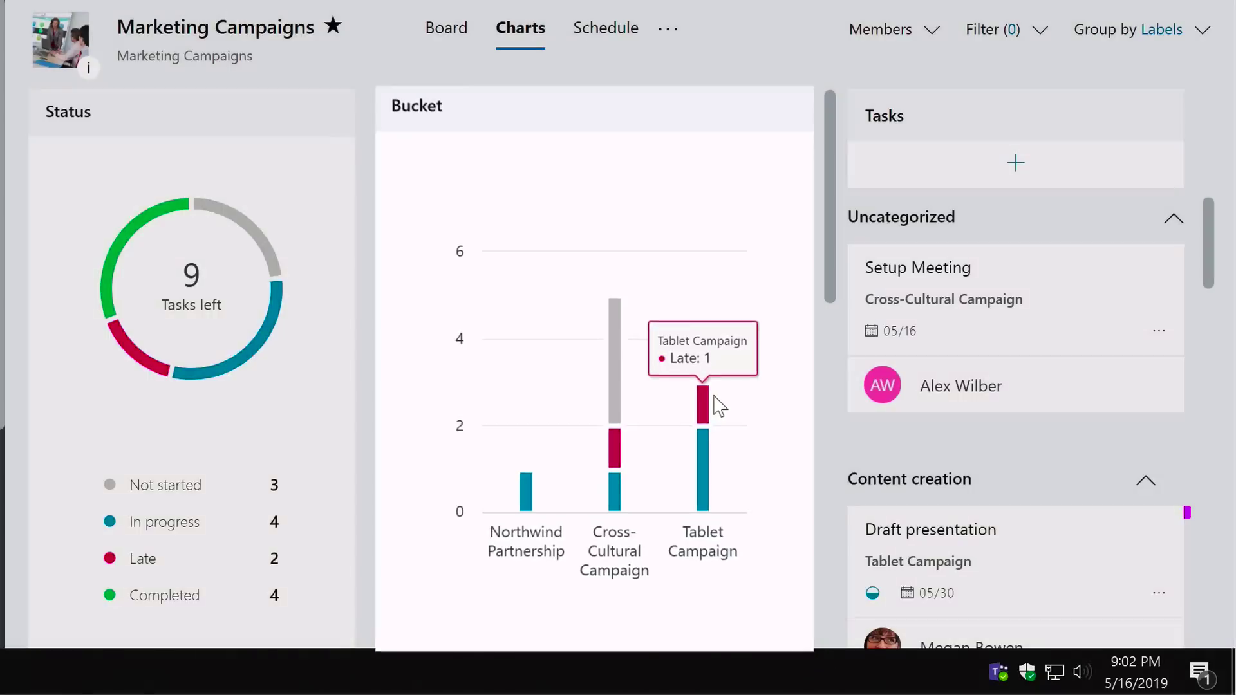
scroll(712, 389, "down", 5)
scroll(716, 394, "down", 4)
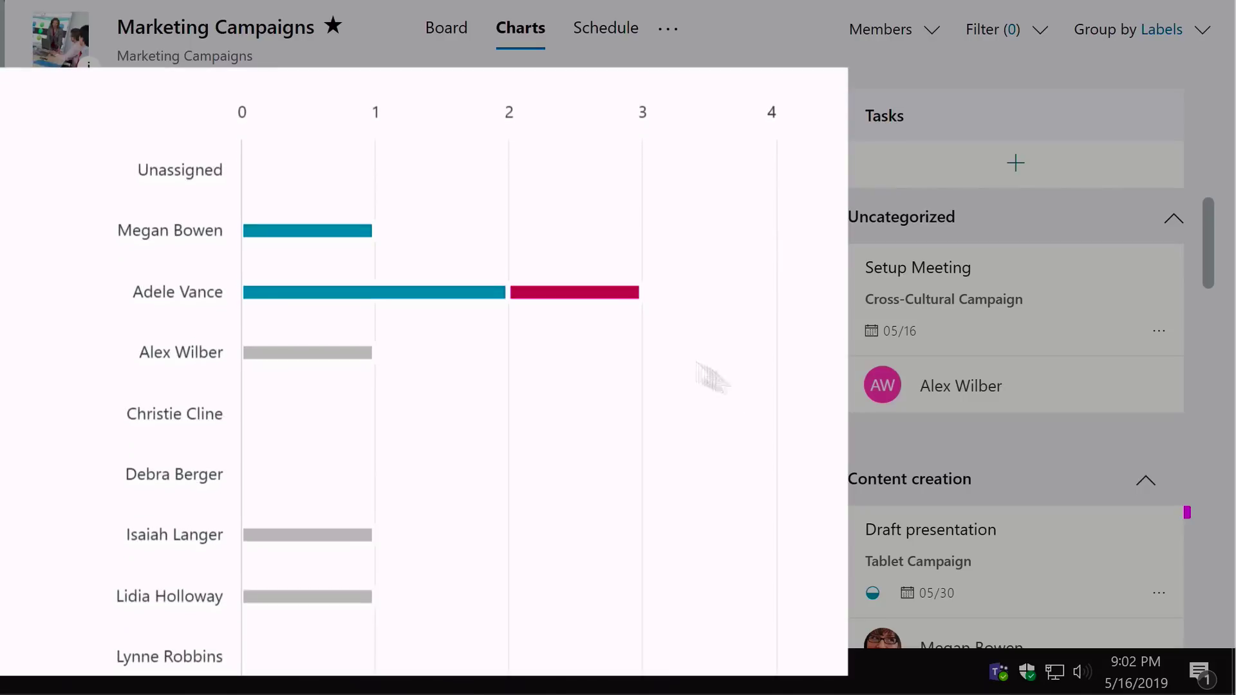
mouse_move(277, 276)
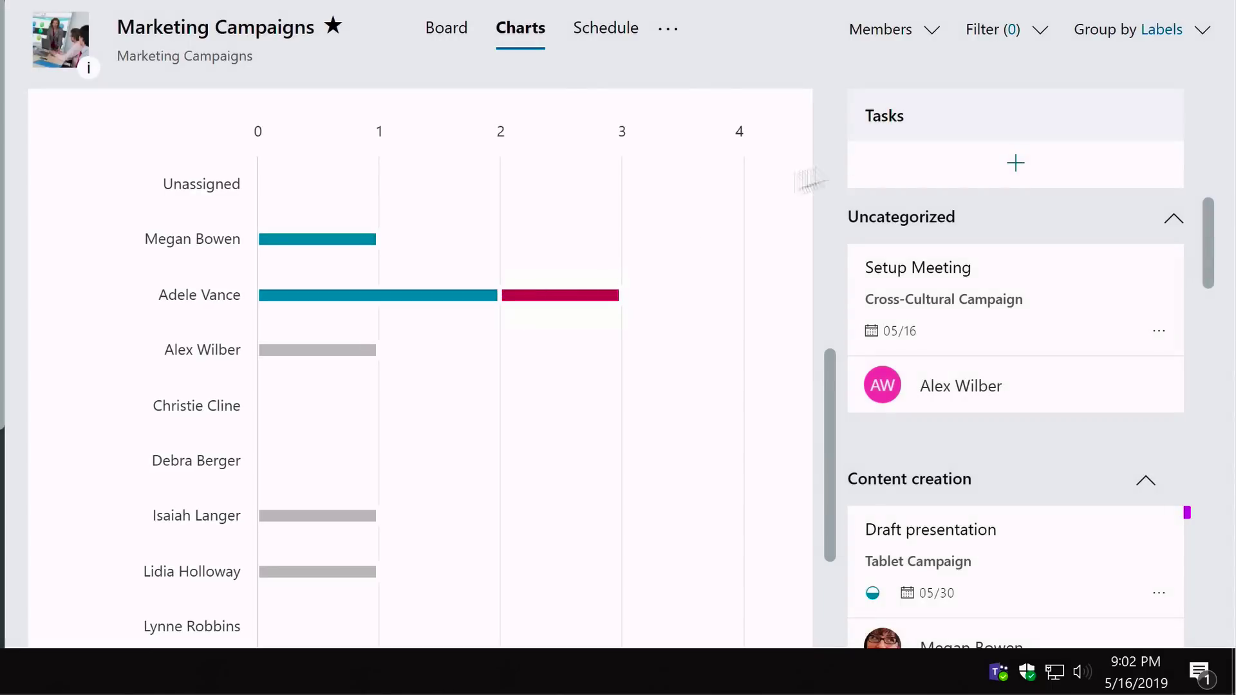
Step: Review the Tasks panel beside the Members chart, then show the monthly Schedule calendar
scroll(1009, 314, "down", 4)
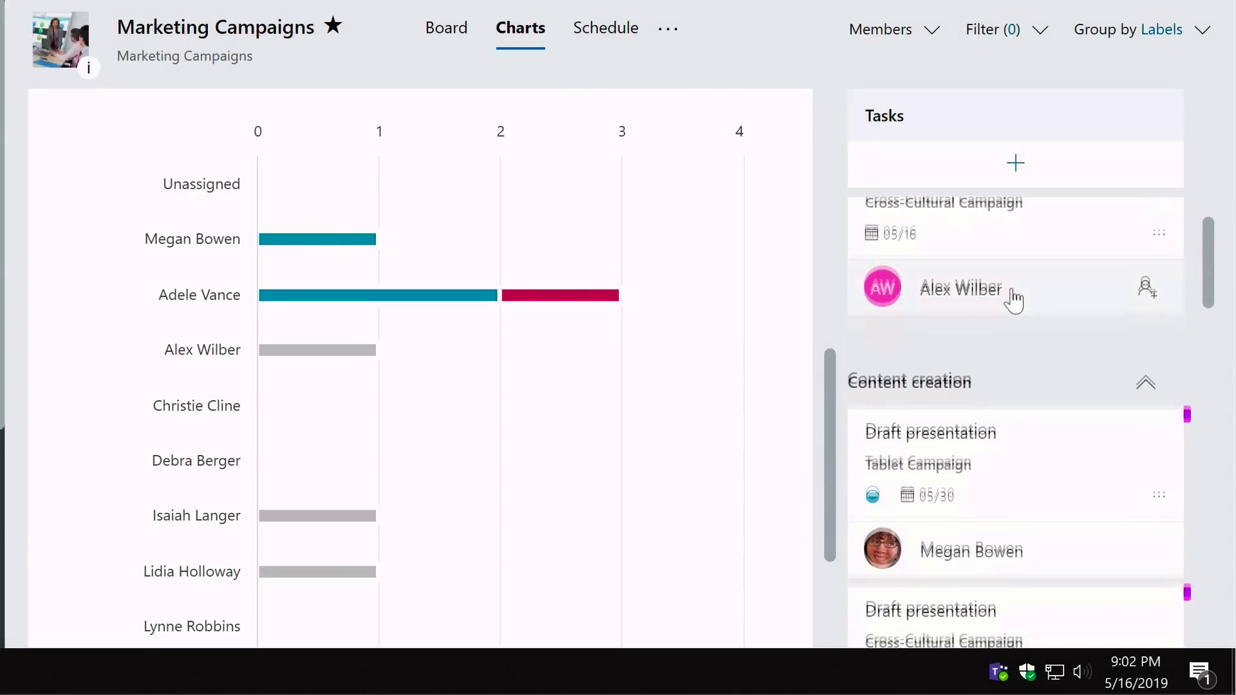
scroll(939, 299, "up", 4)
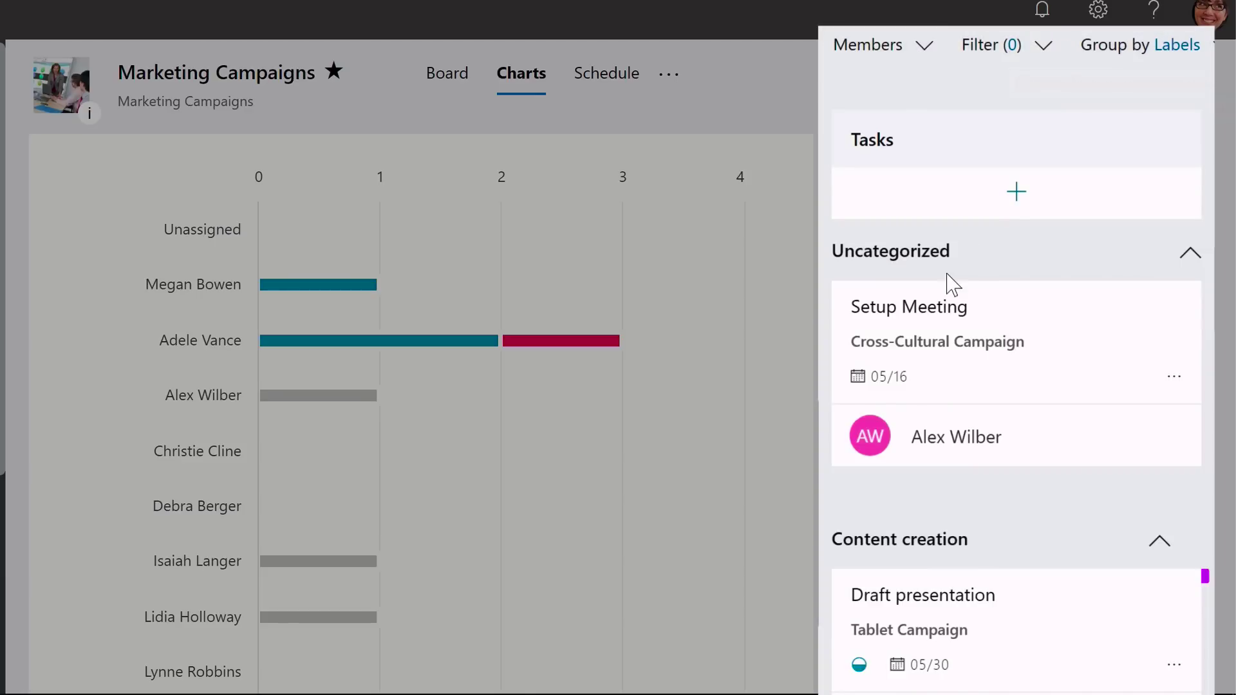
scroll(1067, 328, "down", 3)
scroll(1067, 325, "down", 6)
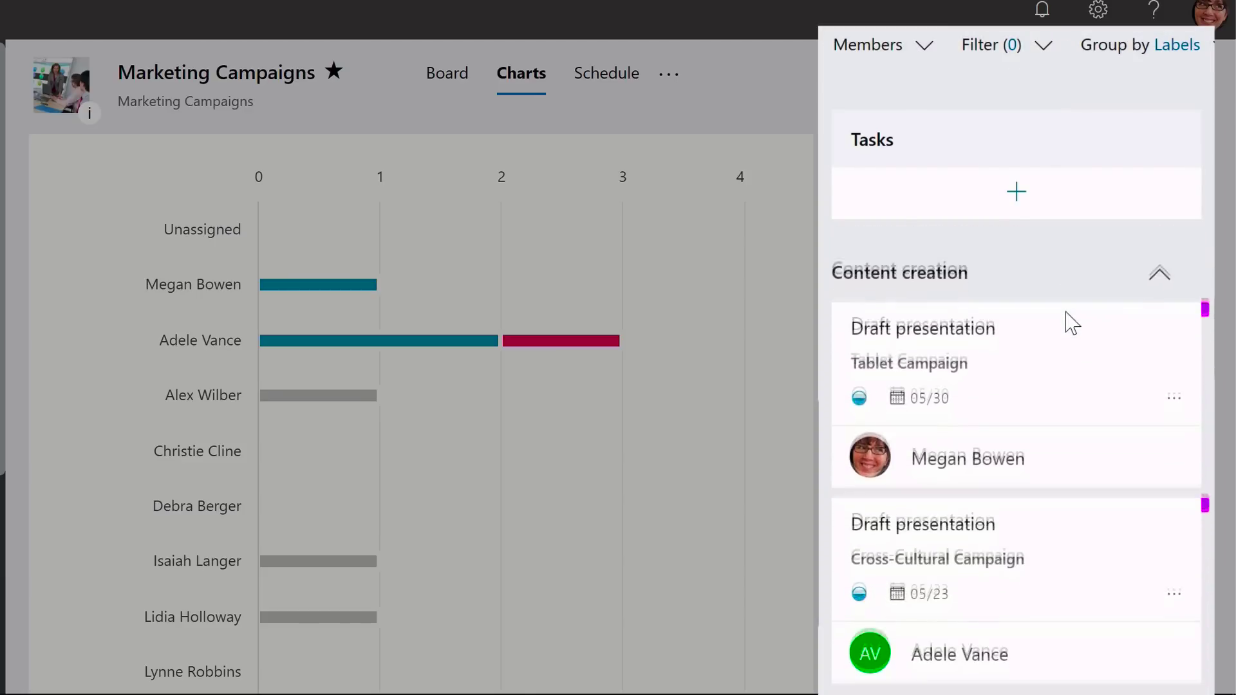
scroll(1065, 325, "down", 3)
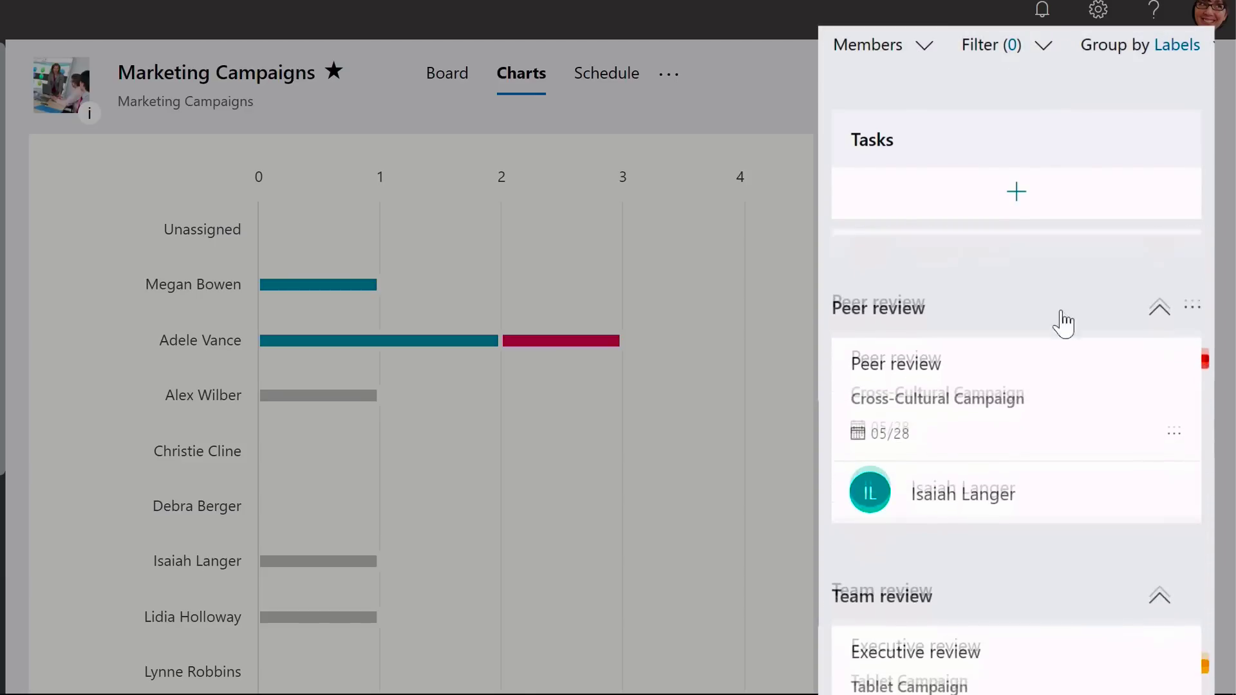
scroll(1052, 309, "up", 12)
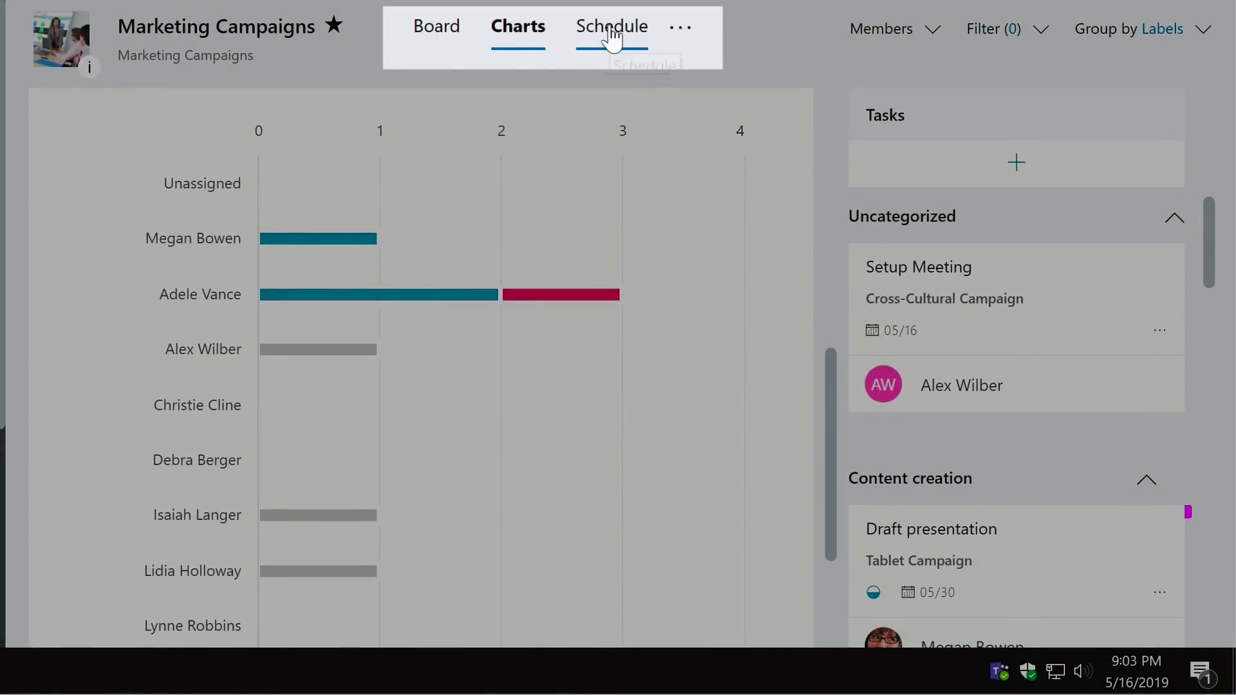
left_click(611, 29)
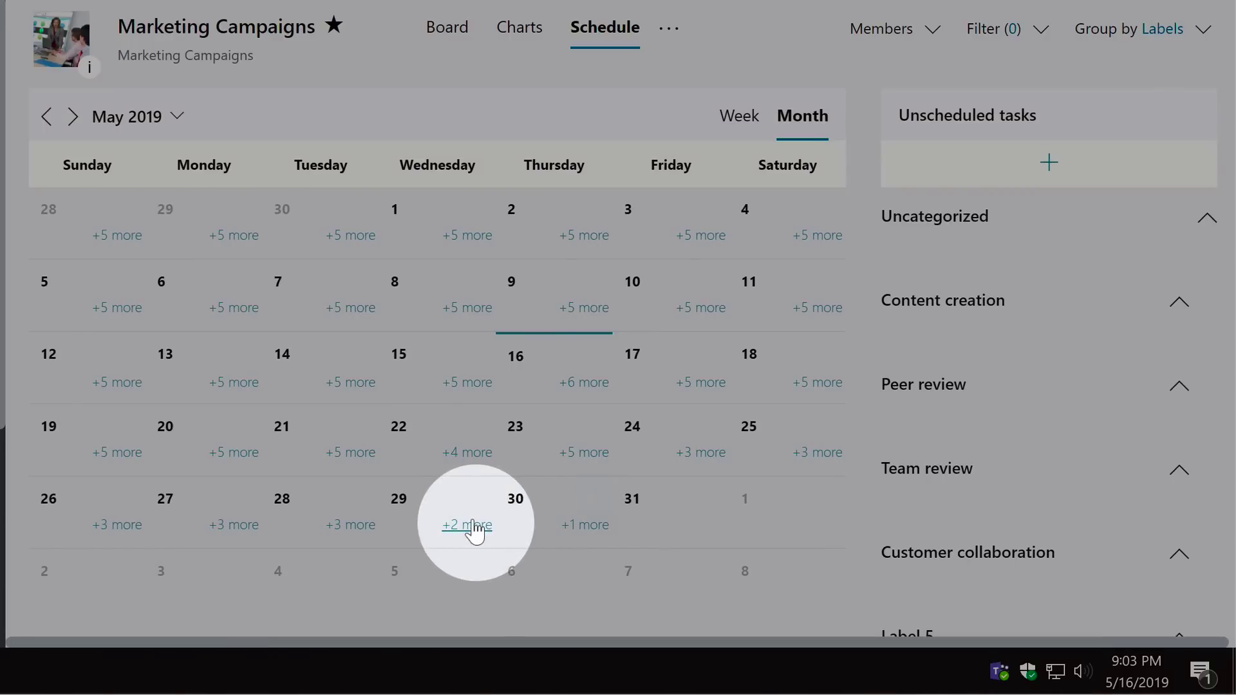
Step: Check May 29's extra tasks, switch to the May 12–18 week, and review Peer review
left_click(470, 524)
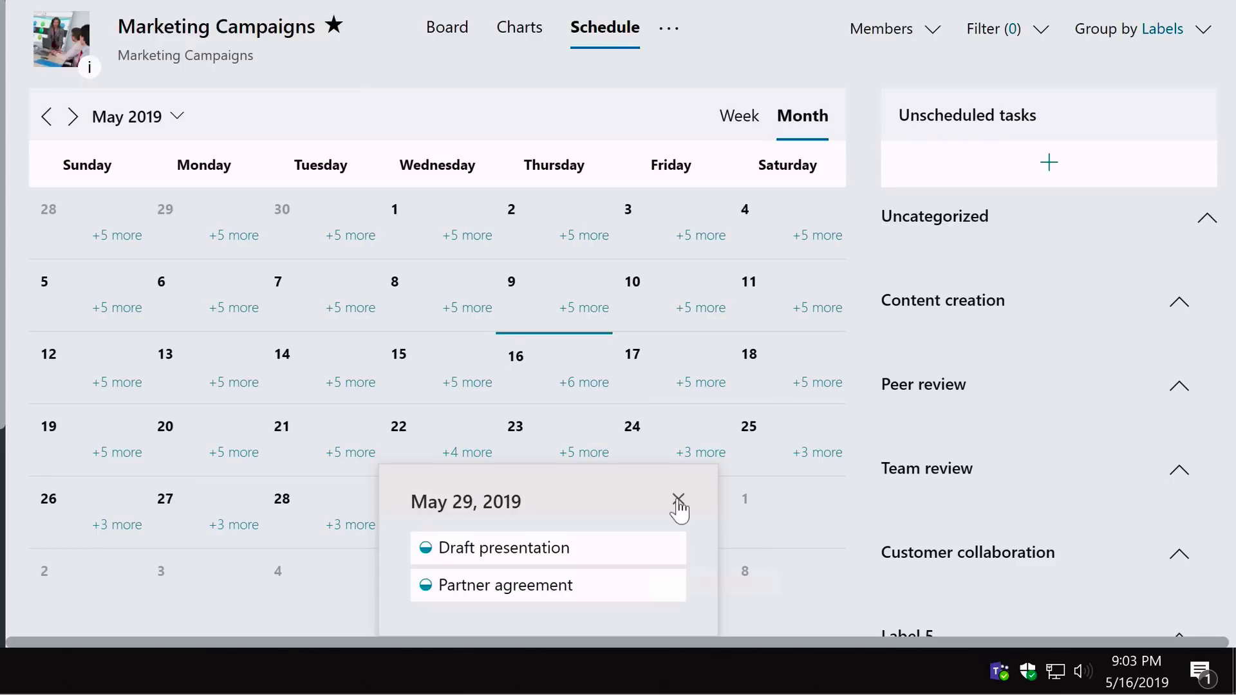
left_click(691, 495)
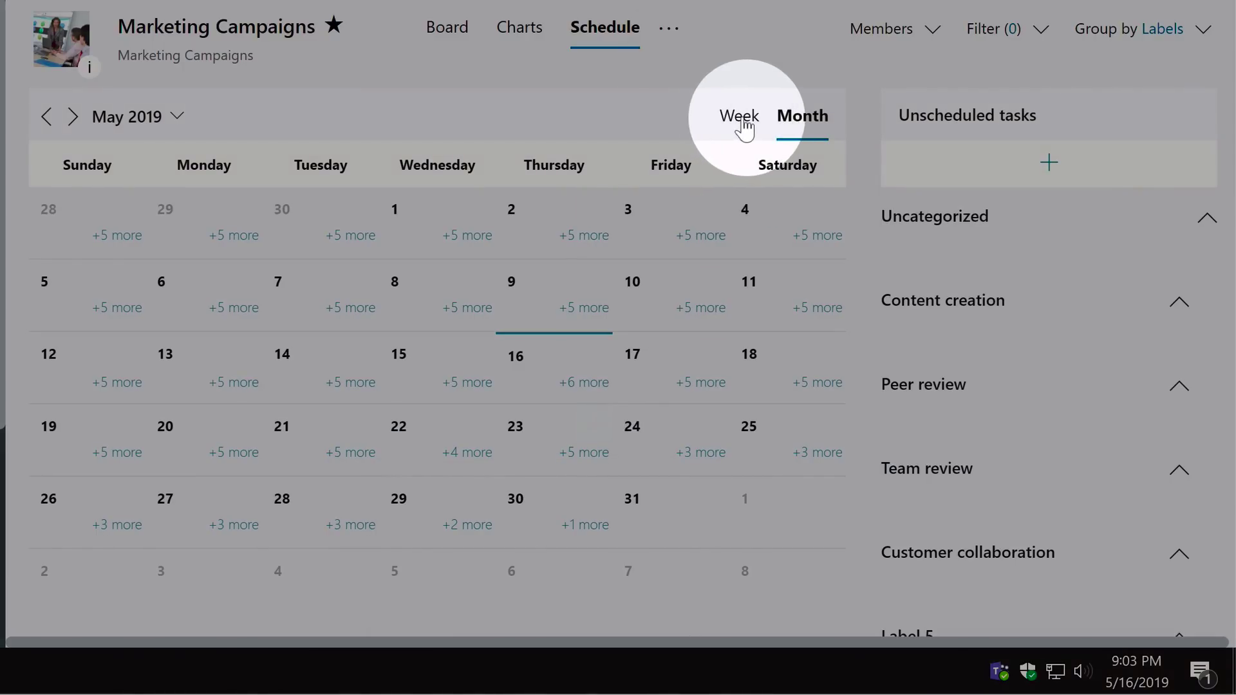
left_click(744, 125)
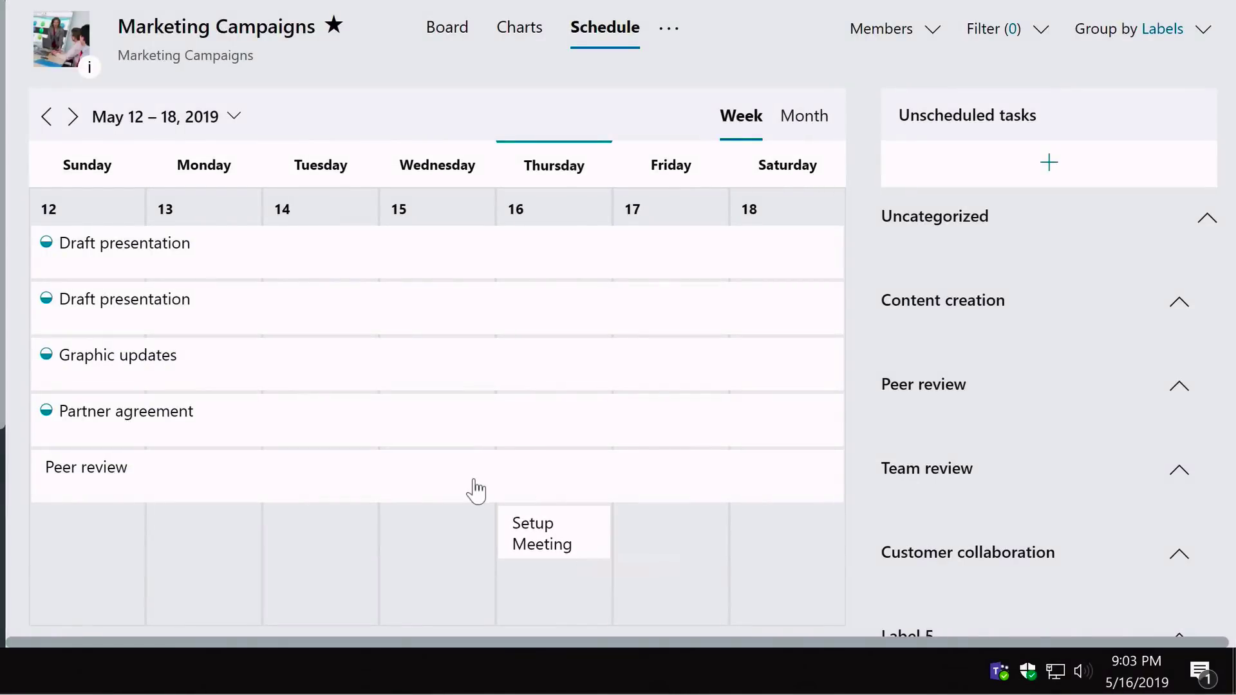
left_click(474, 480)
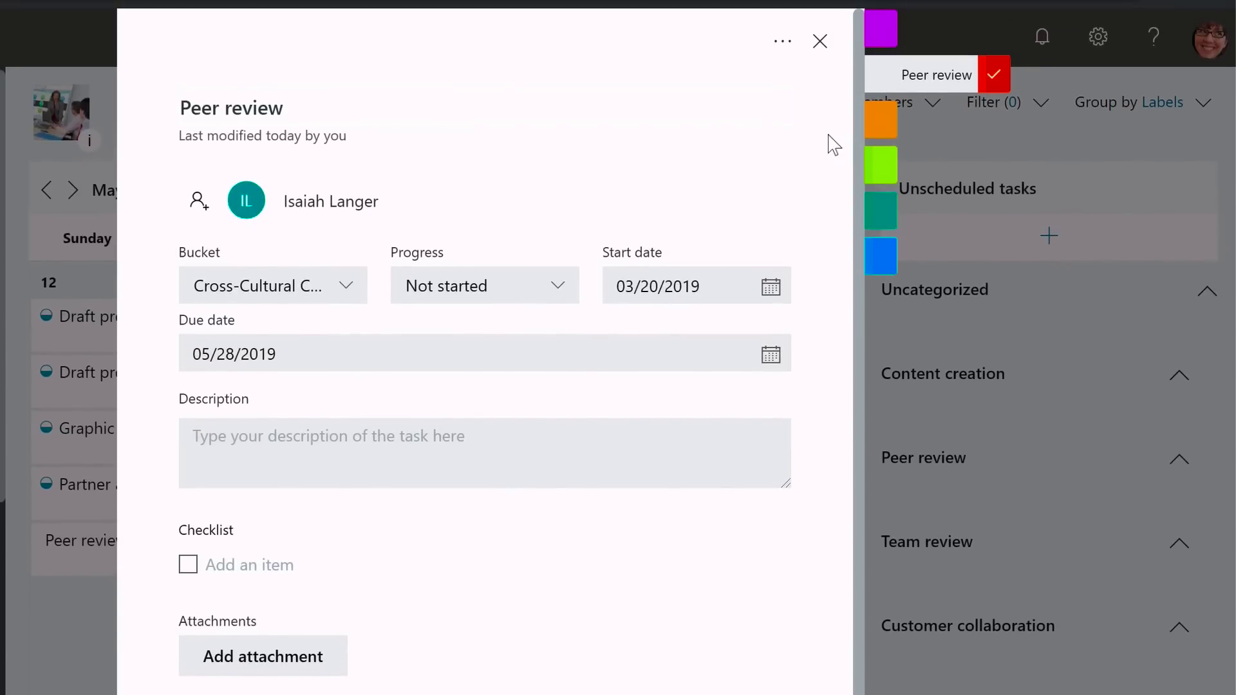
left_click(820, 43)
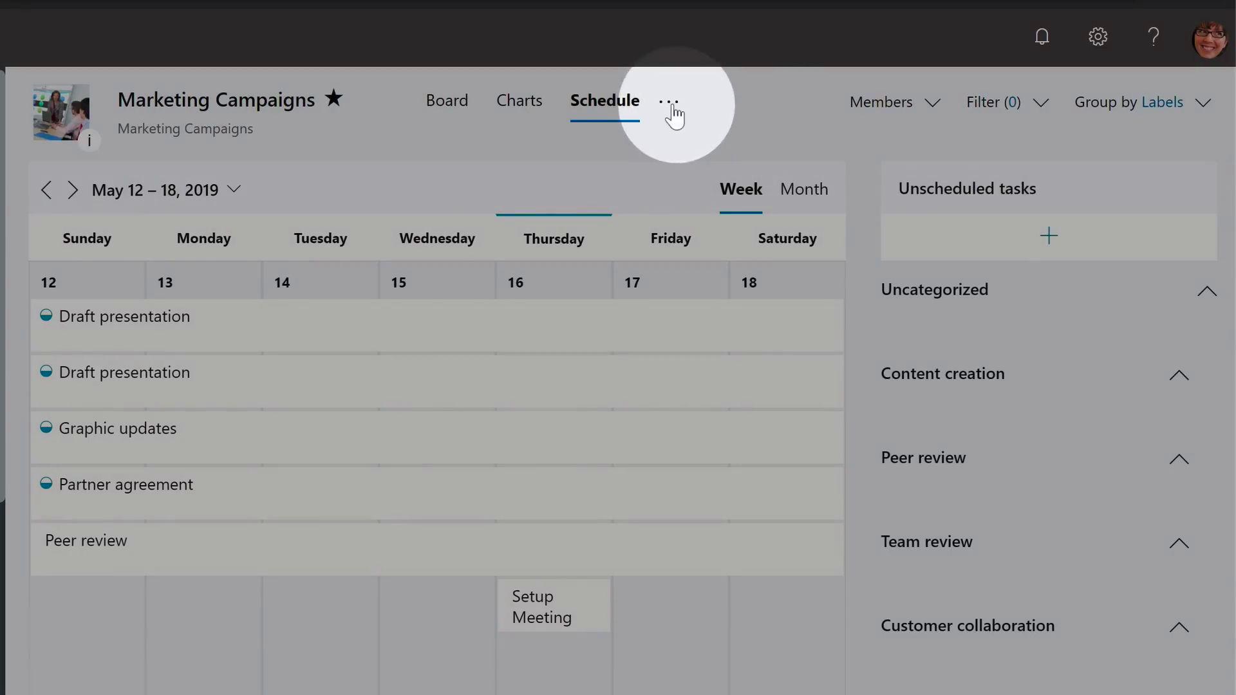
Step: Copy Marketing Campaigns, keeping the default name 'Copy of Marketing Campaigns' and Private
left_click(670, 108)
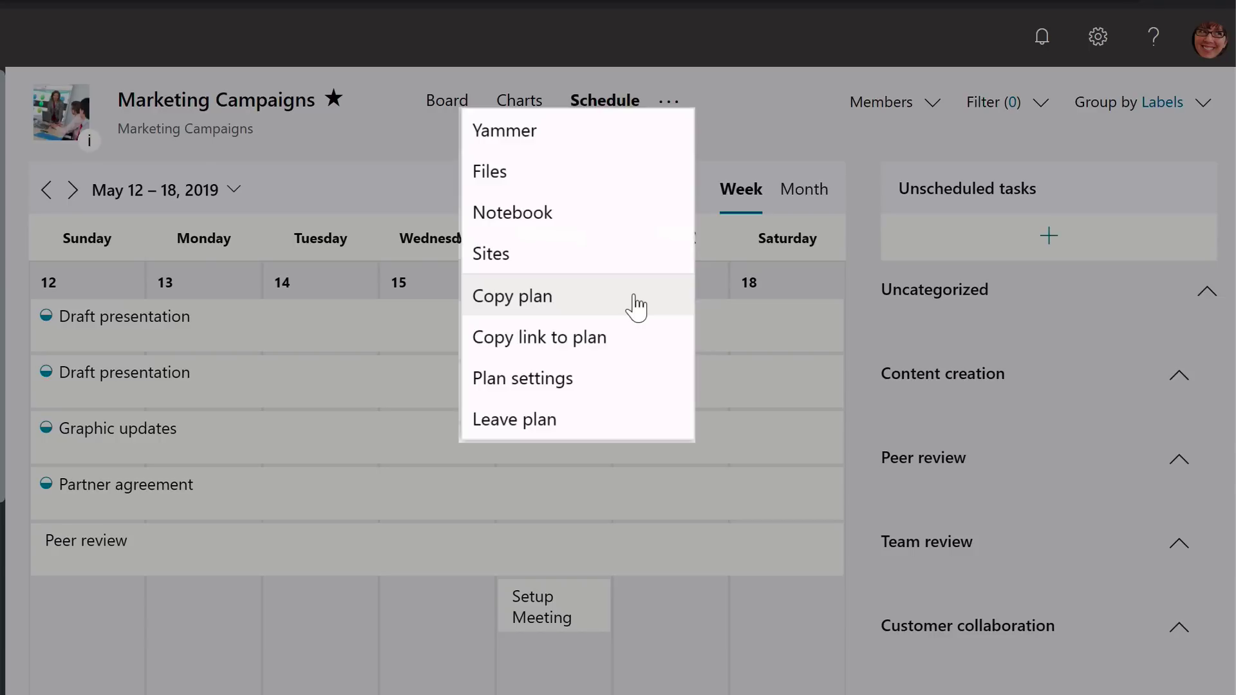
left_click(578, 303)
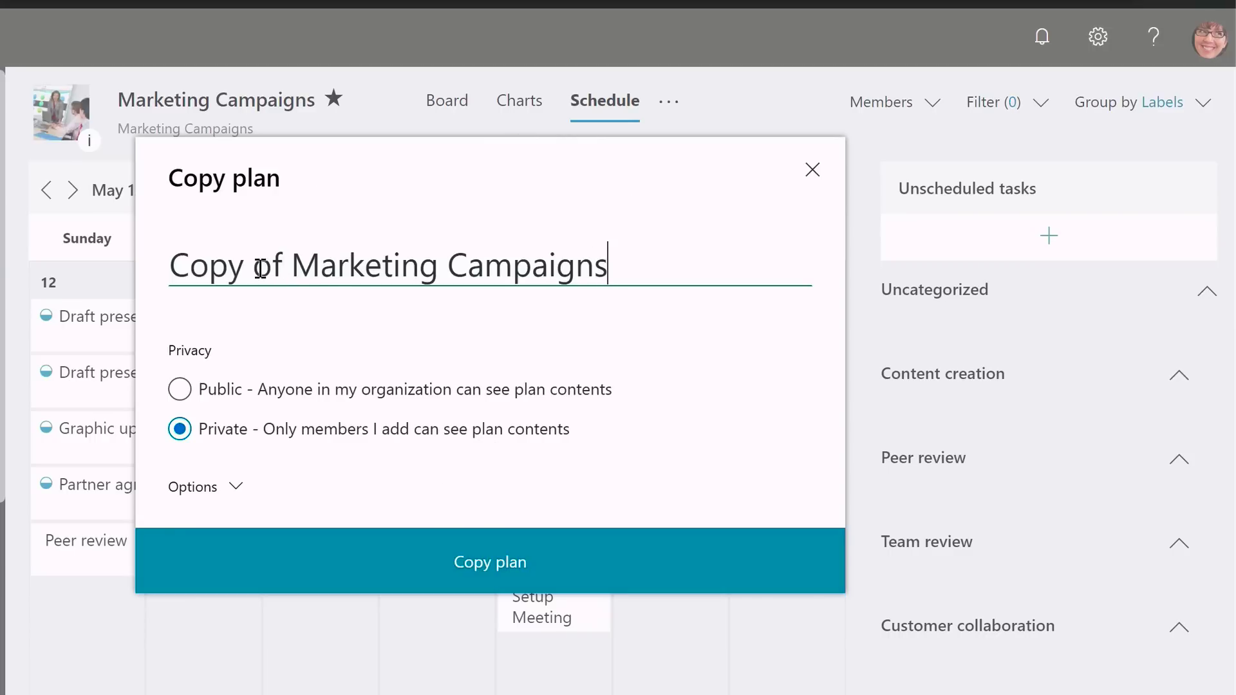
left_click(507, 565)
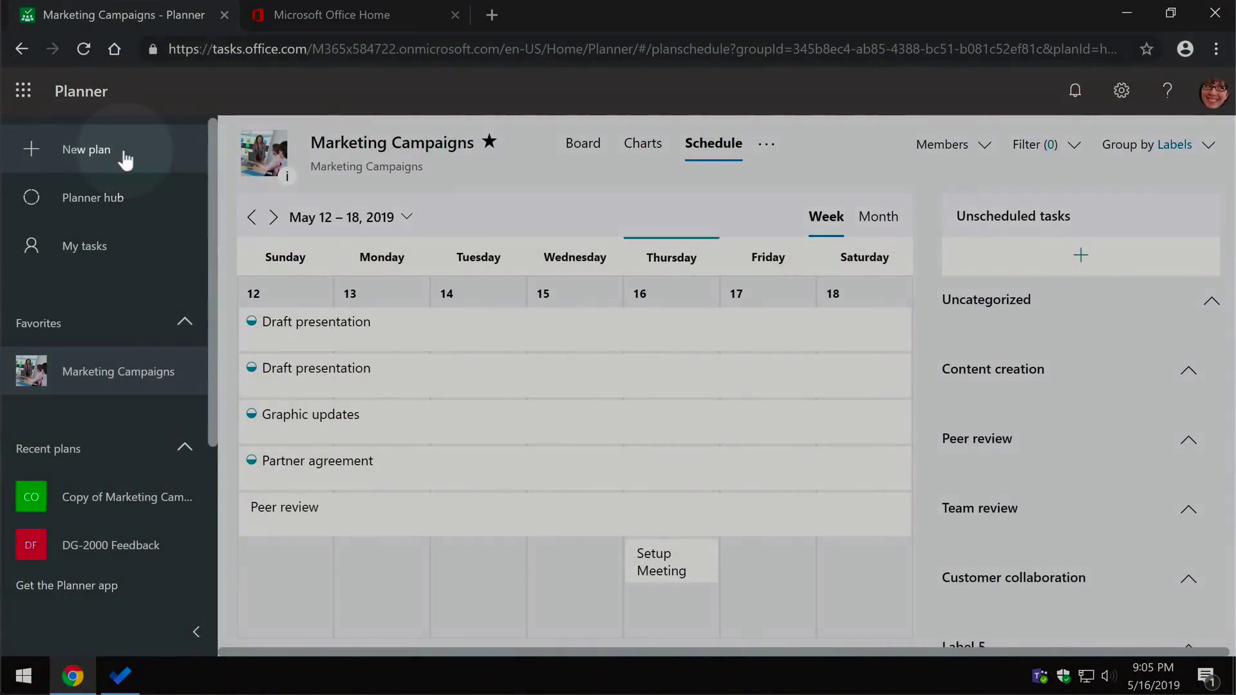
Step: Create a new private plan named 'Matts Plan'
left_click(126, 158)
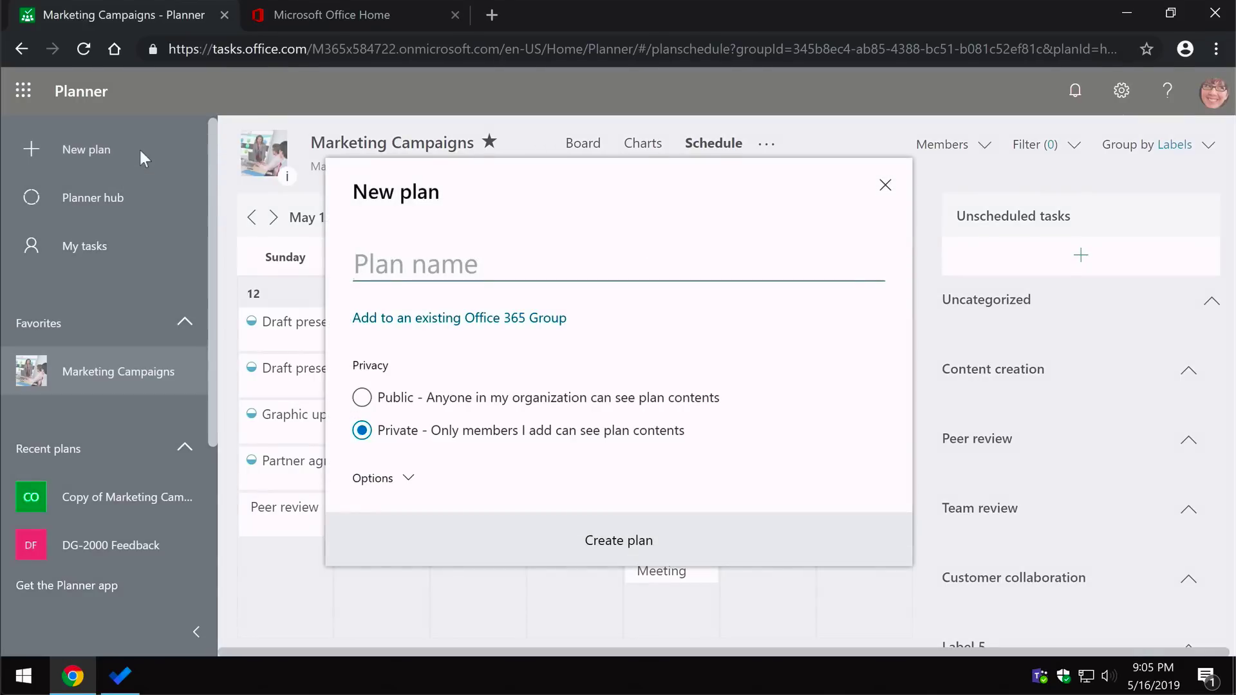
type("Matts Plan")
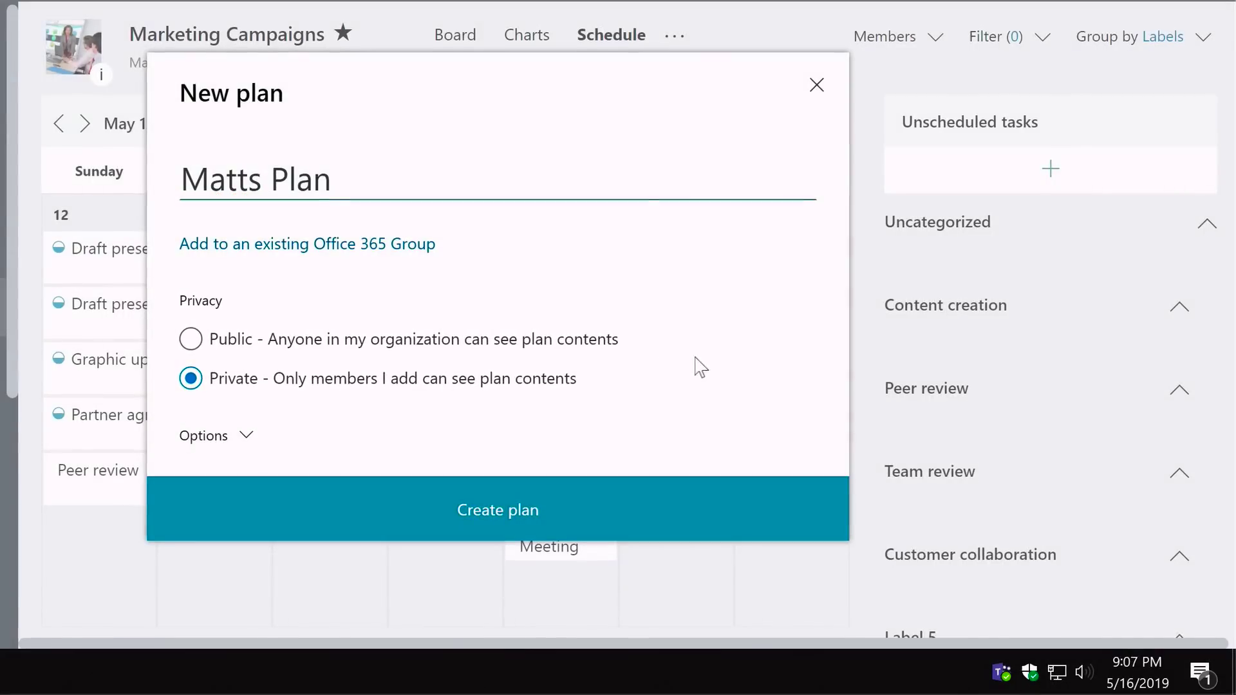
left_click(593, 522)
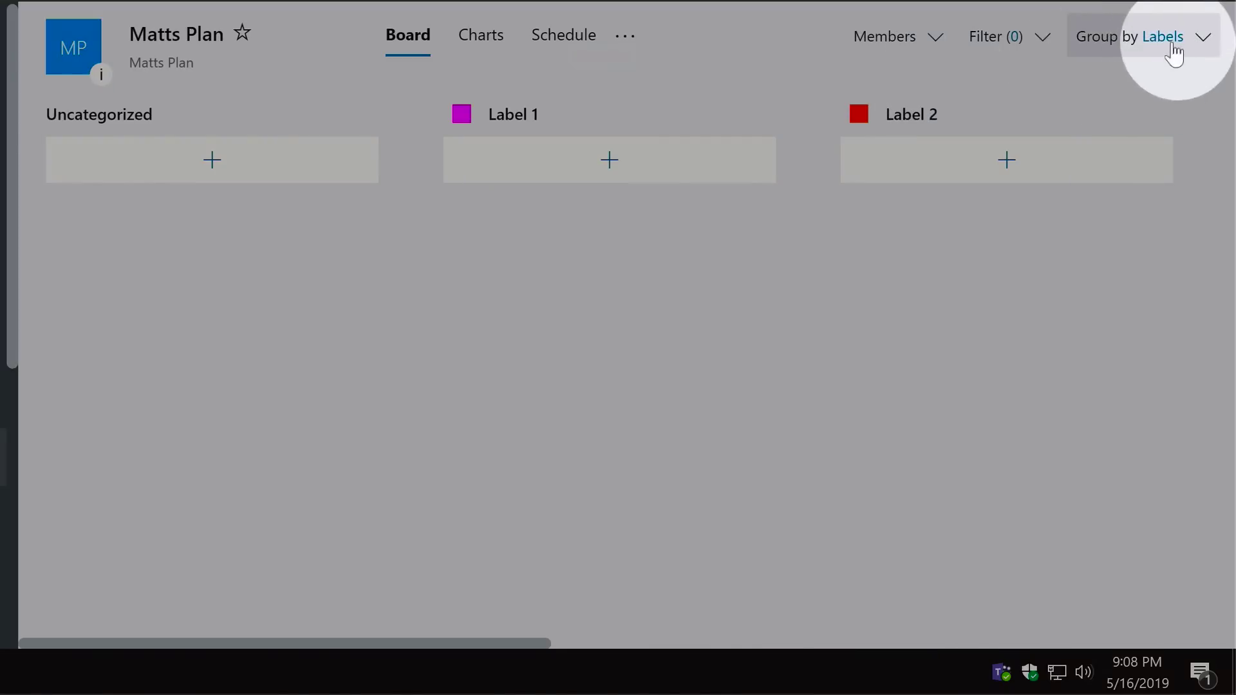
Step: Group the board by Bucket and add a bucket named 'Project'
left_click(1173, 53)
left_click(1073, 77)
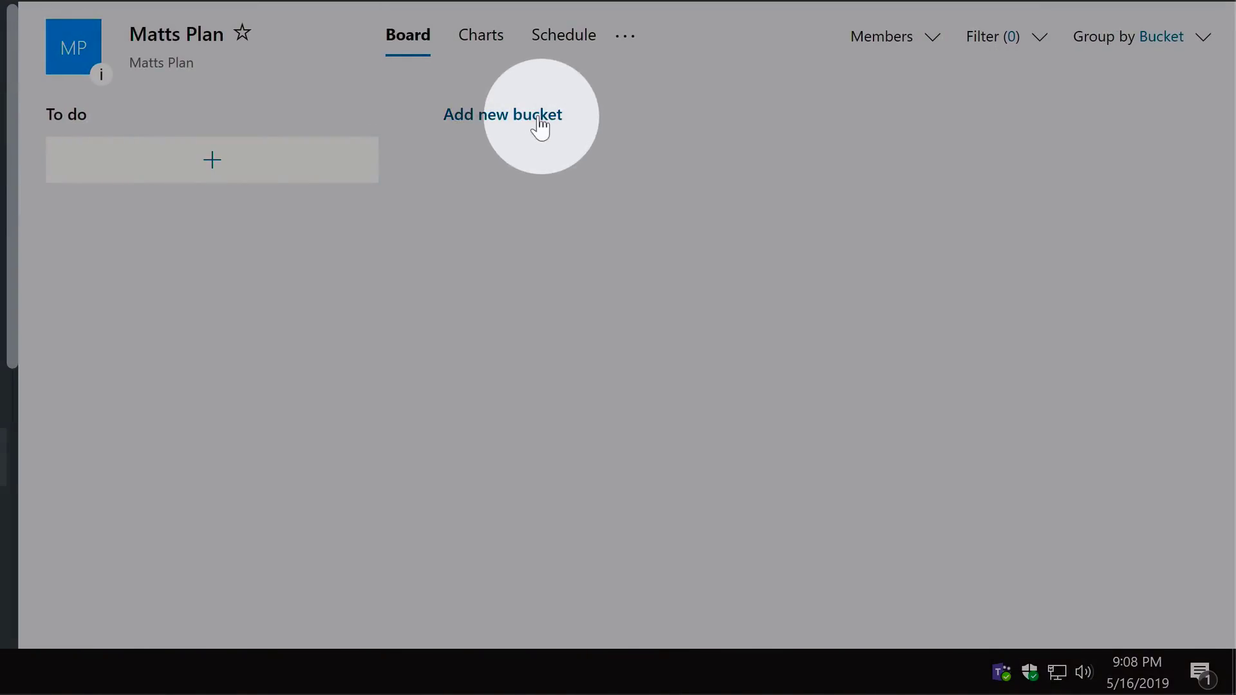
left_click(538, 117)
type("Project")
key("Return")
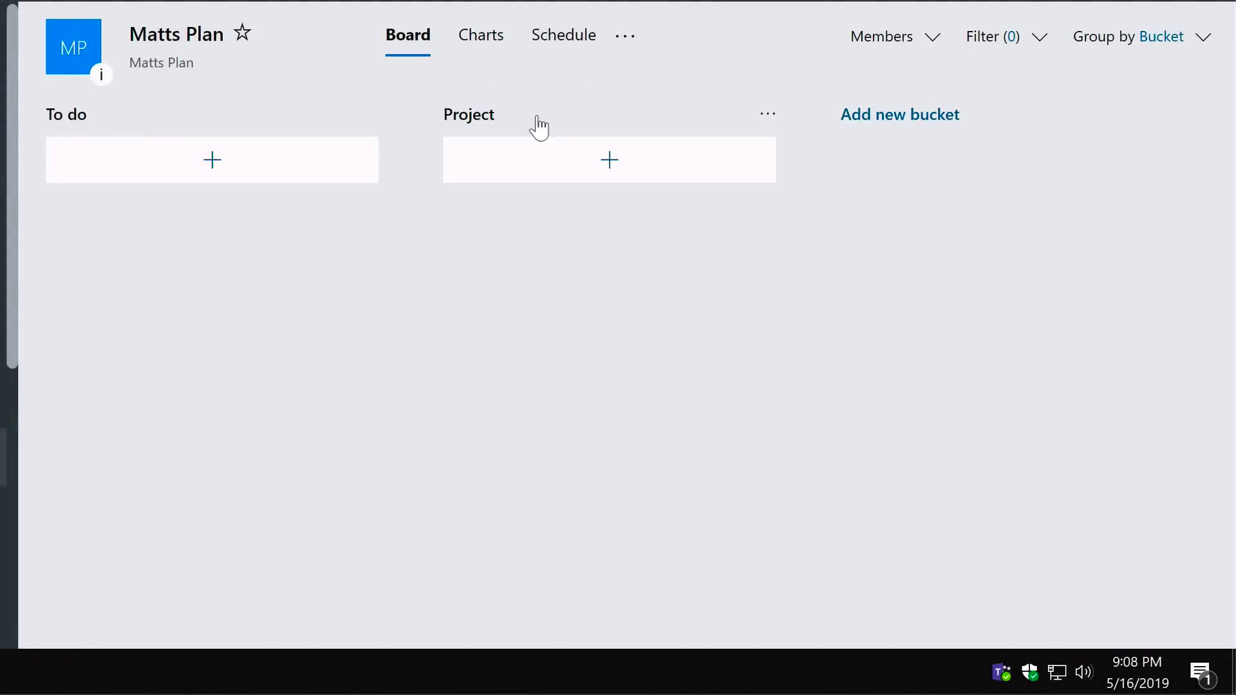
Step: Try the add-task forms in To do and Project, then dismiss them
left_click(208, 160)
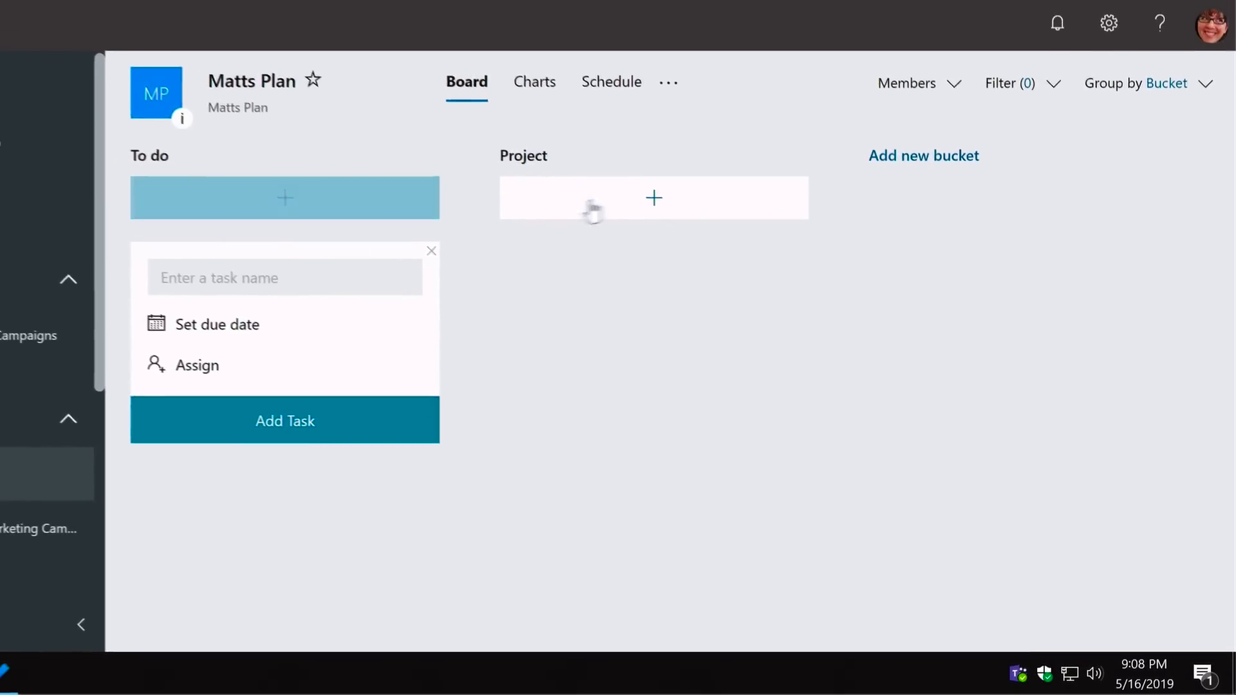
left_click(654, 208)
left_click(201, 333)
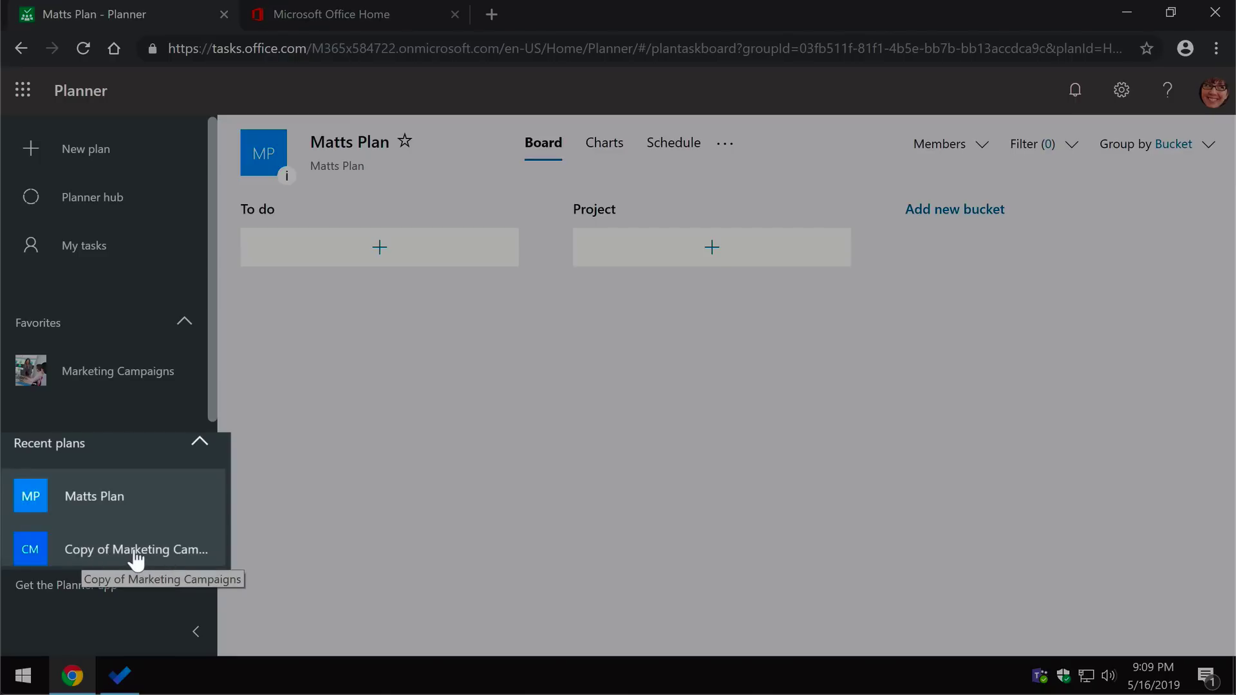
Step: Open Copy of Marketing Campaigns and add a colleague as a member, then search another
left_click(135, 553)
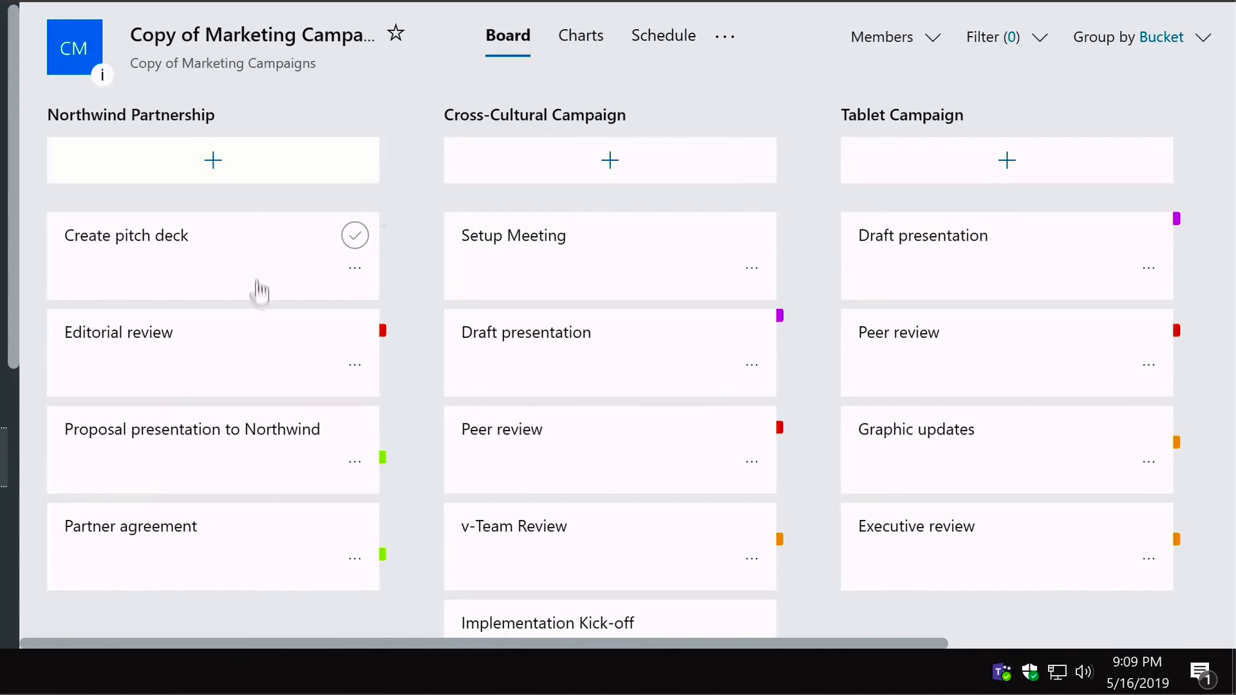
left_click(873, 38)
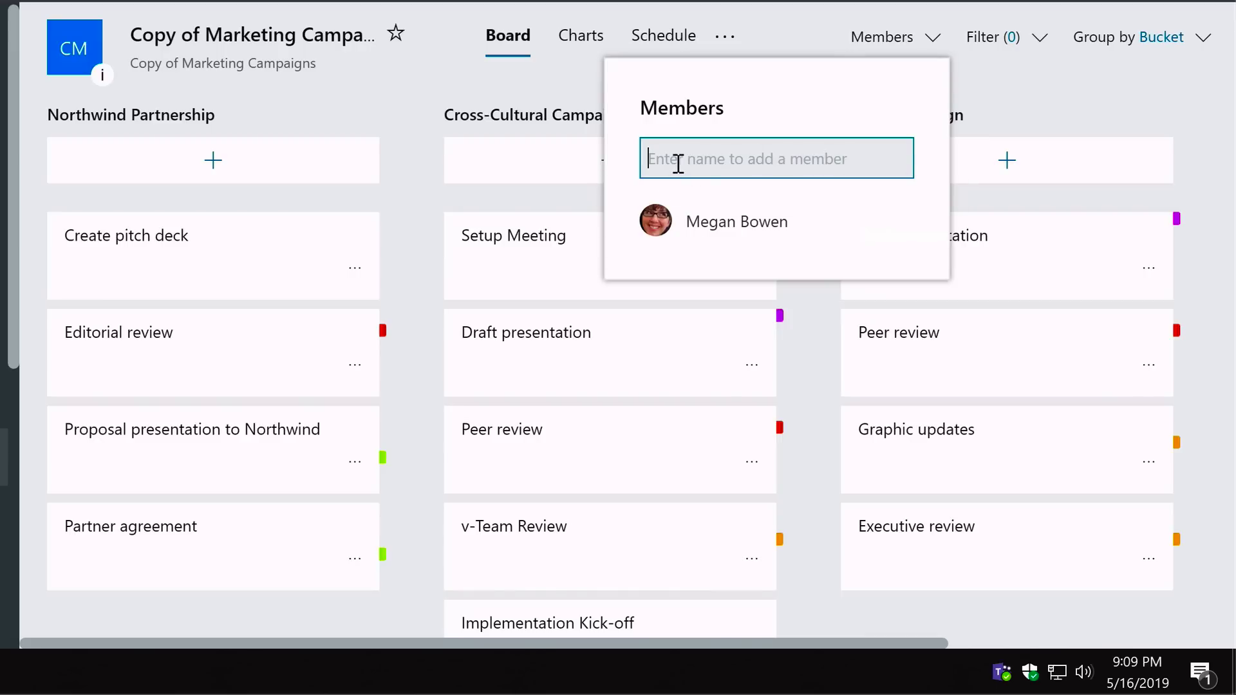
type("Alex Wilber")
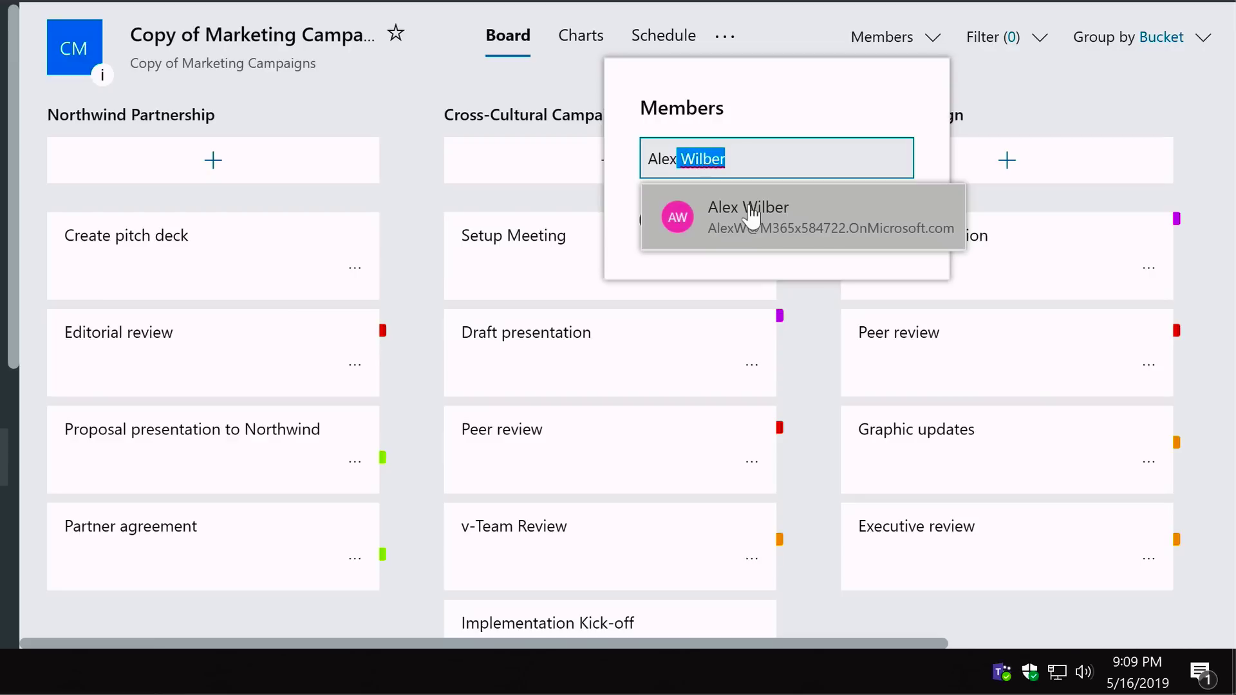
left_click(787, 219)
type("pa")
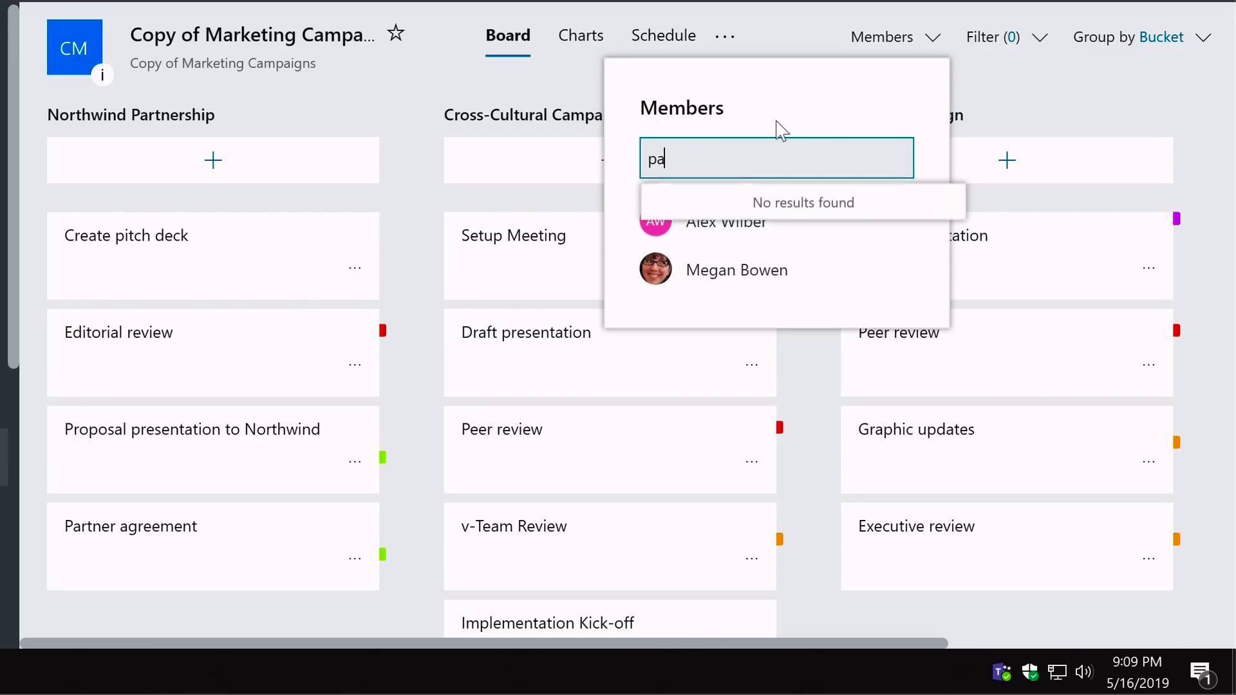